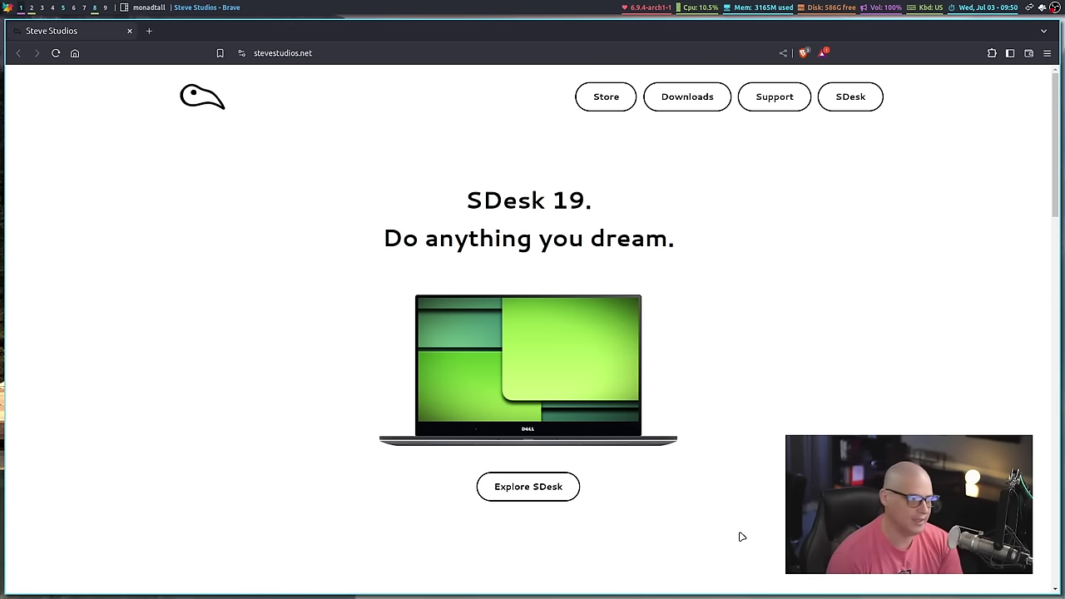
# Step: Accept American English, the America/Chicago time zone and the English (US) keyboard to reach Partitions
pyautogui.scroll(-7, 743, 444)
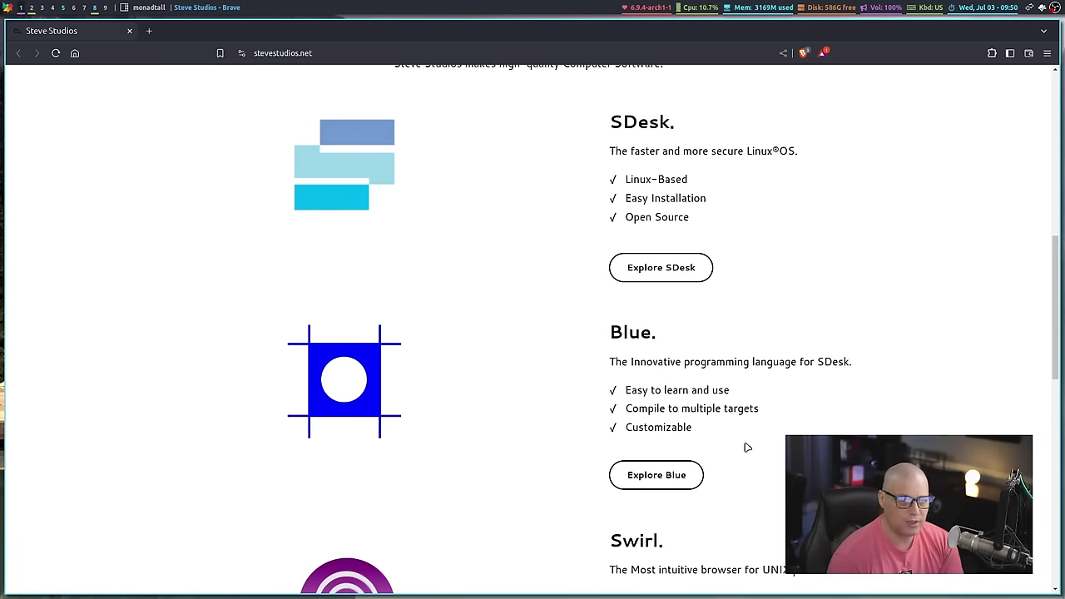
pyautogui.scroll(-2, 744, 407)
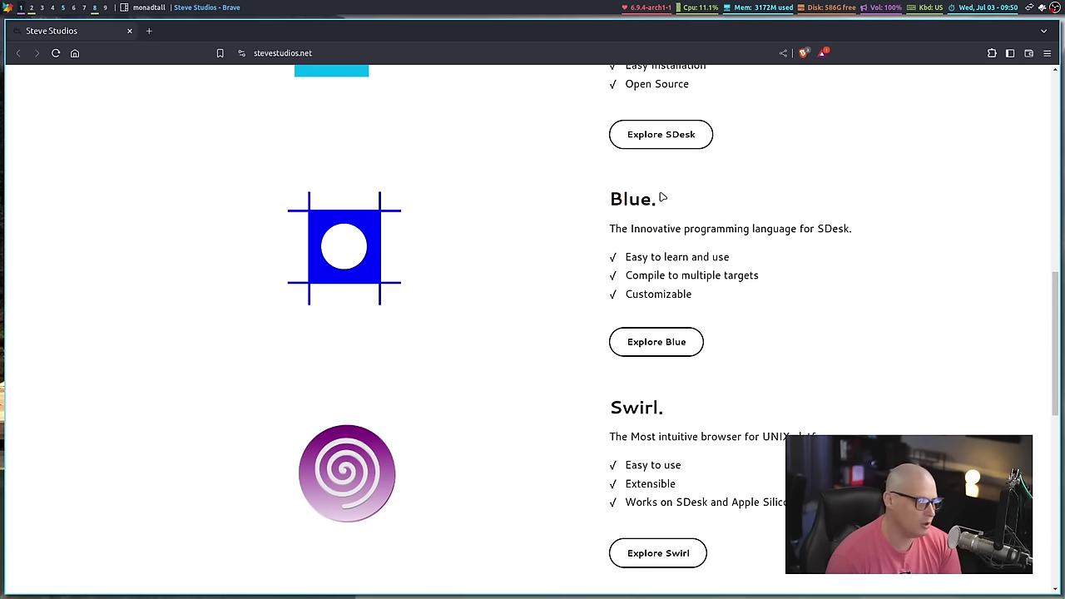
pyautogui.scroll(-2, 827, 433)
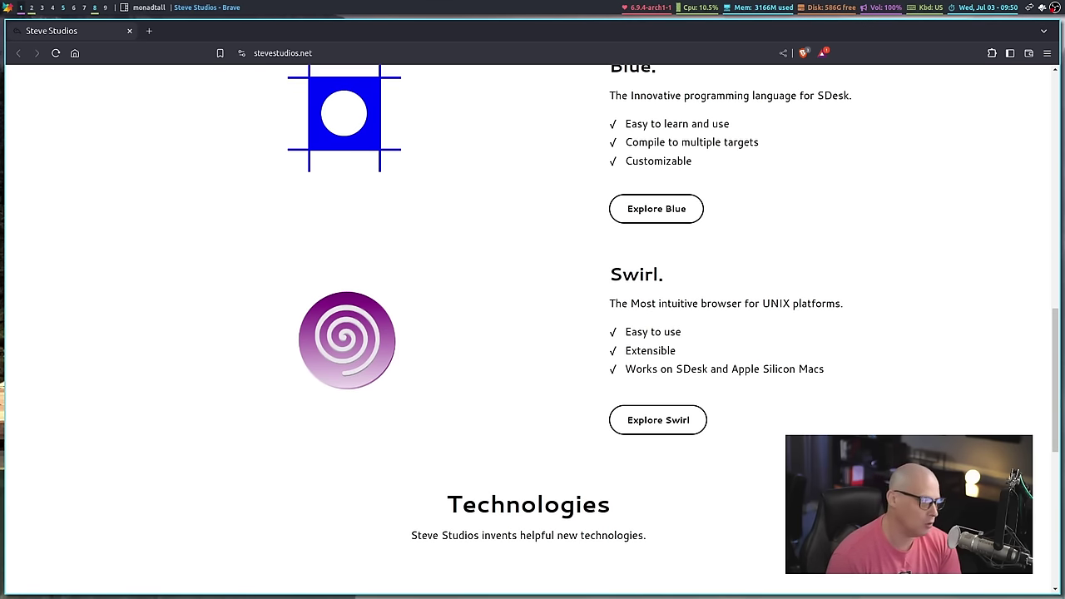
pyautogui.scroll(3, 651, 456)
pyautogui.scroll(2, 706, 399)
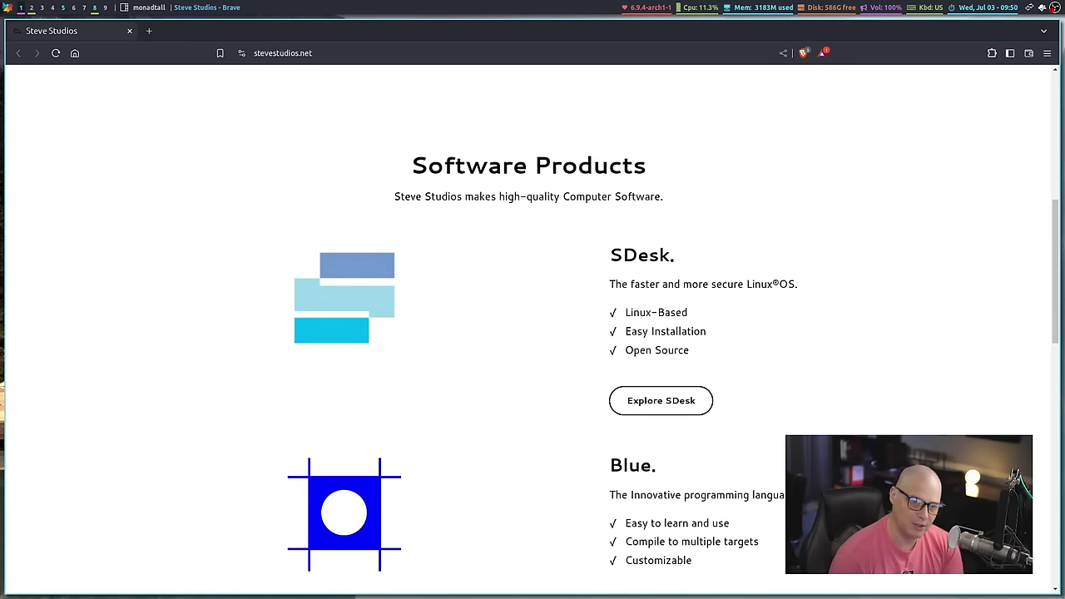
pyautogui.scroll(1, 533, 333)
pyautogui.scroll(5, 532, 332)
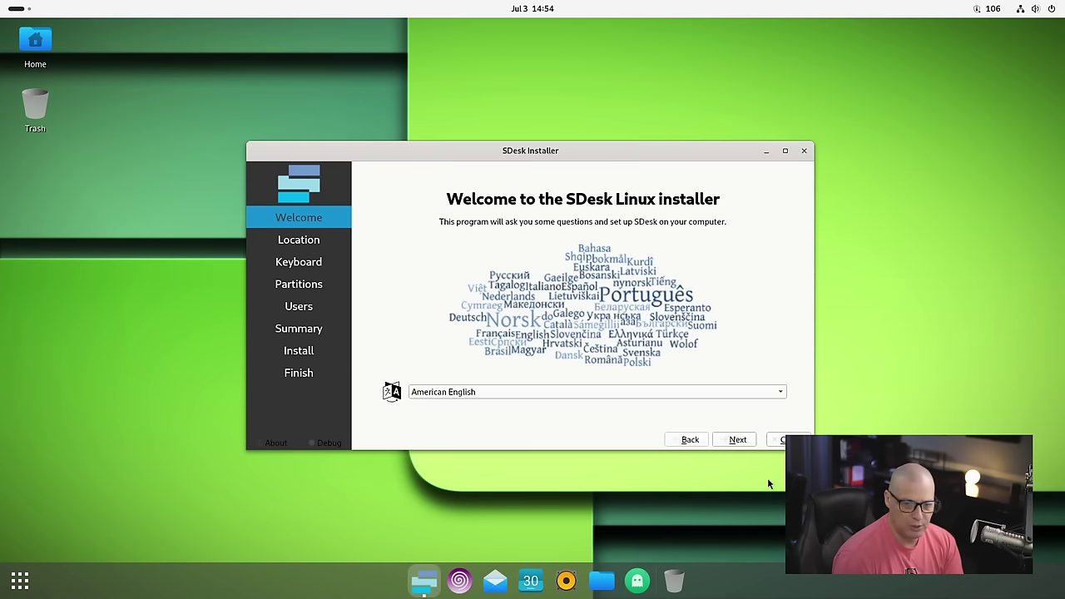
pyautogui.click(738, 439)
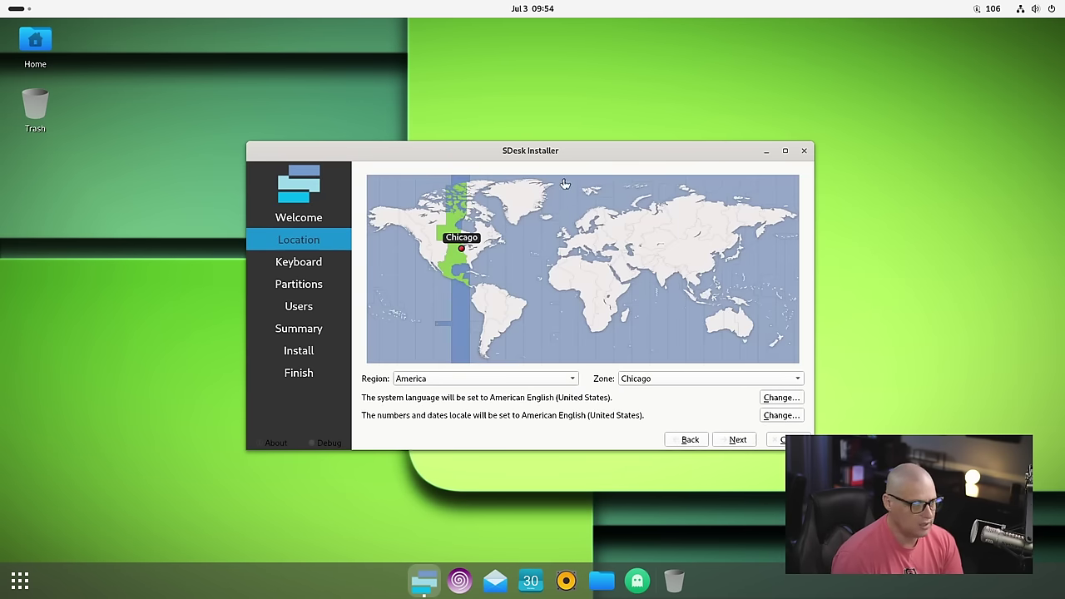
pyautogui.moveTo(553, 152); pyautogui.dragTo(481, 134)
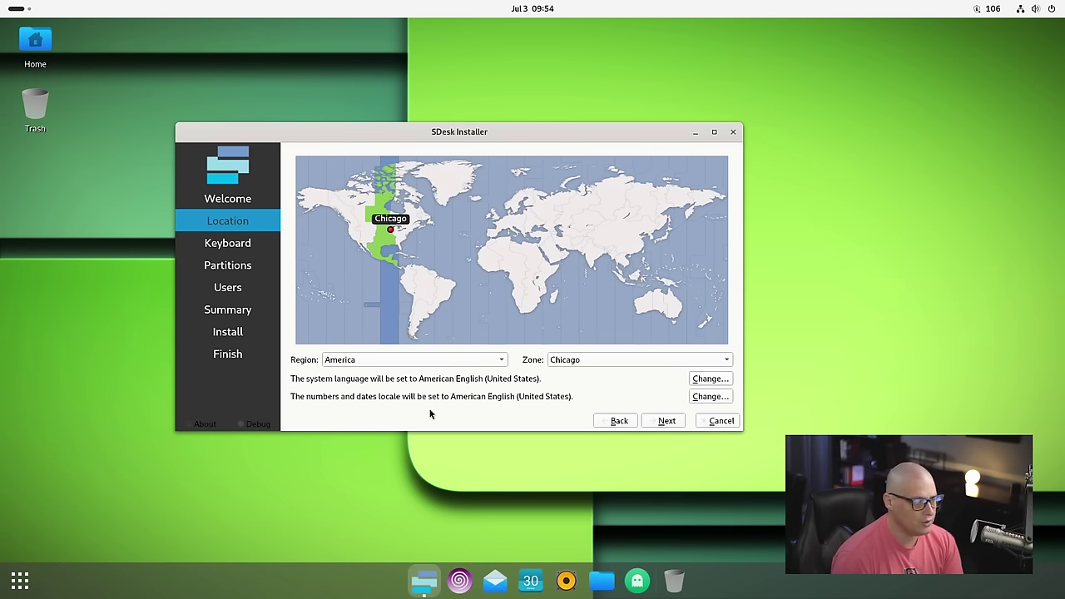
pyautogui.click(665, 421)
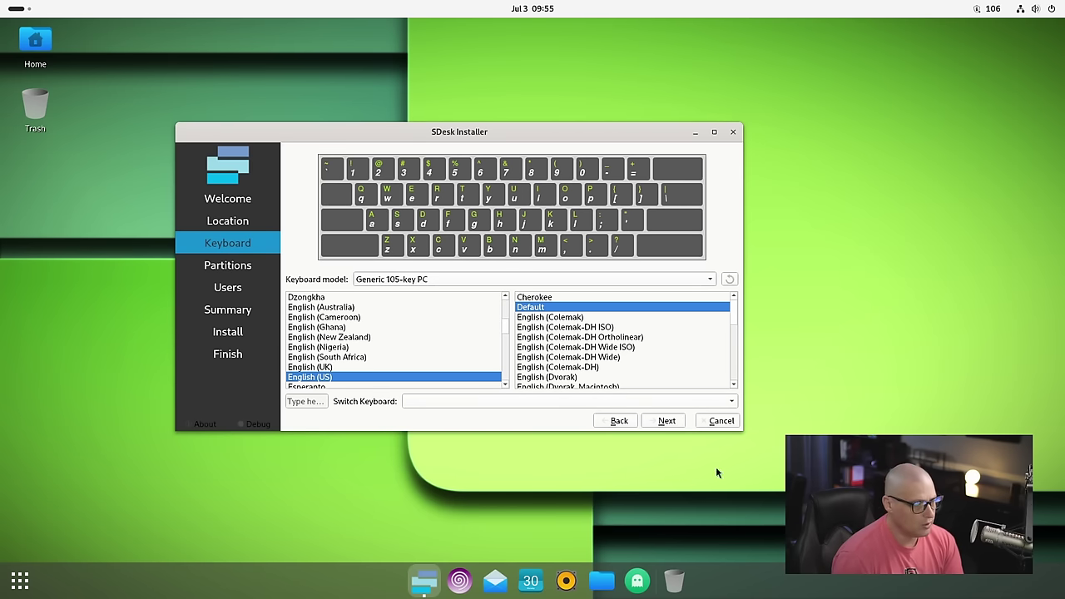
pyautogui.click(663, 421)
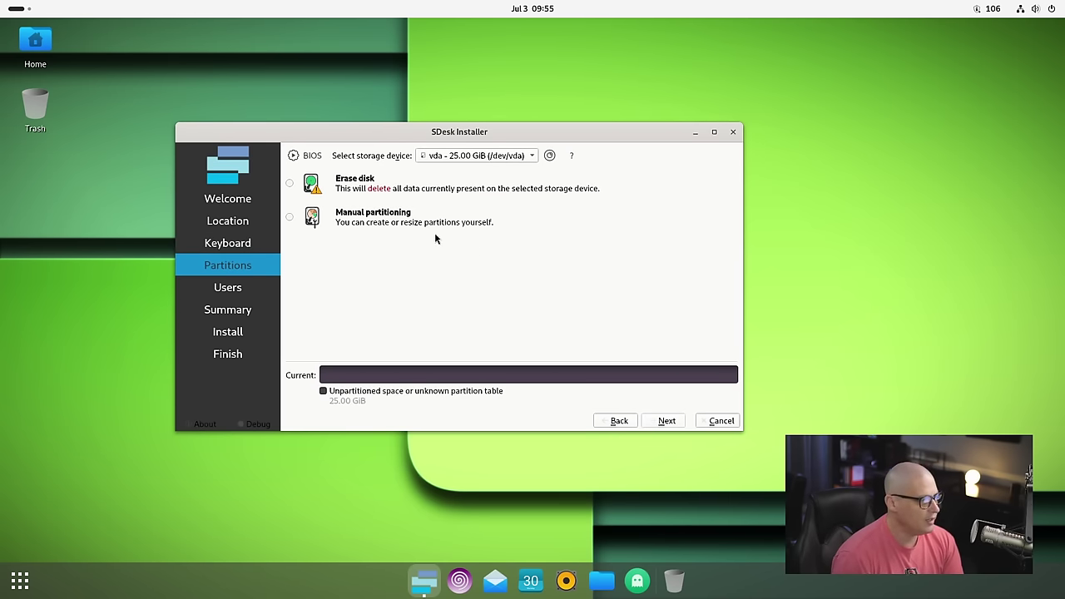
# Step: Choose Erase disk with Swap to file for the 25 GiB vda disk and continue
pyautogui.click(349, 188)
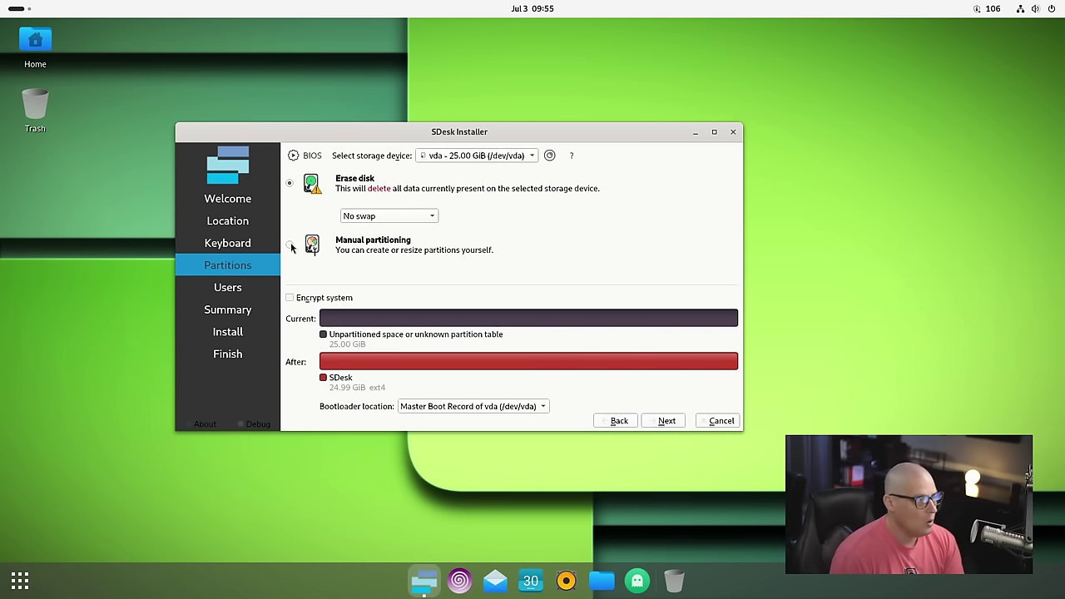
pyautogui.click(367, 251)
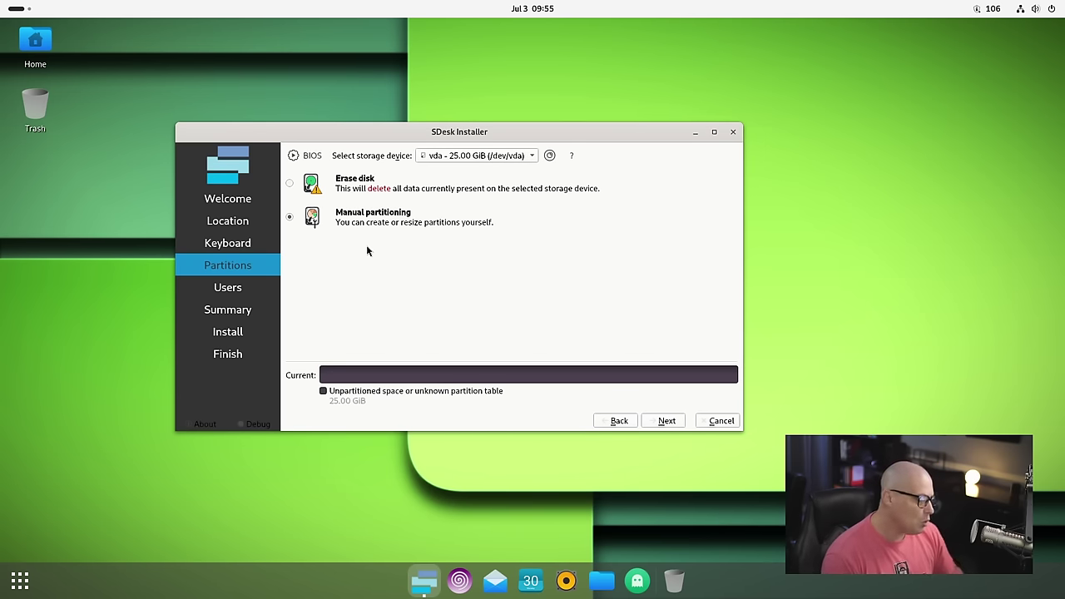
pyautogui.click(356, 192)
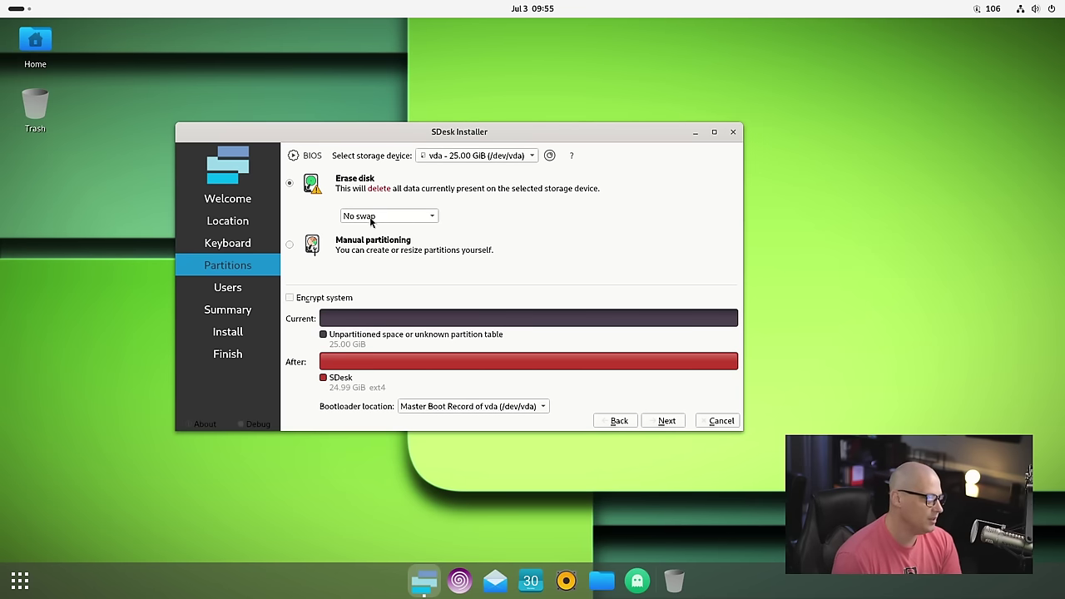
pyautogui.click(371, 216)
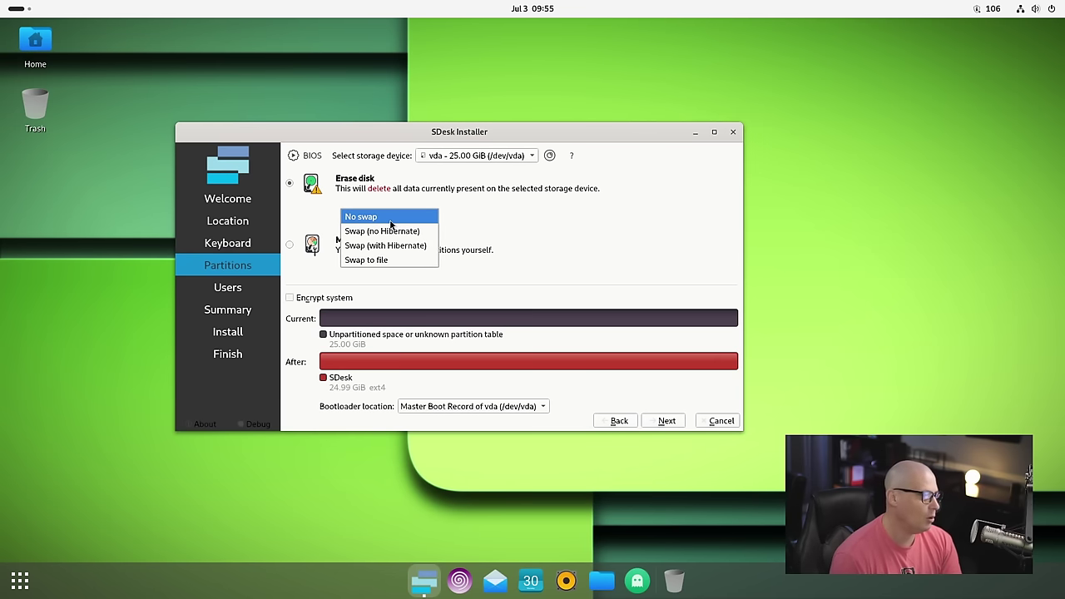
pyautogui.click(394, 264)
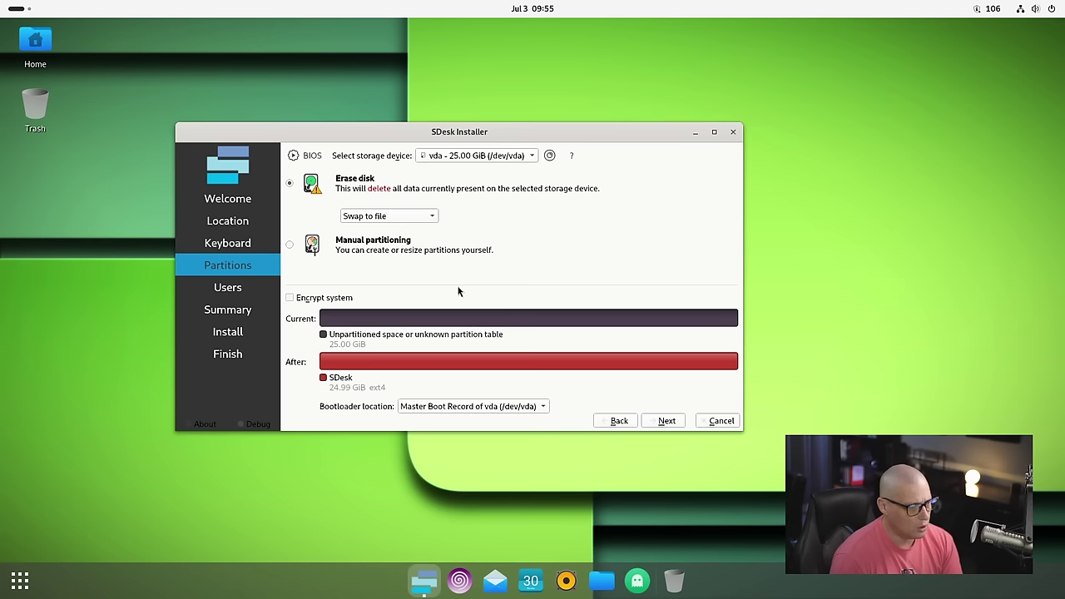
pyautogui.click(667, 421)
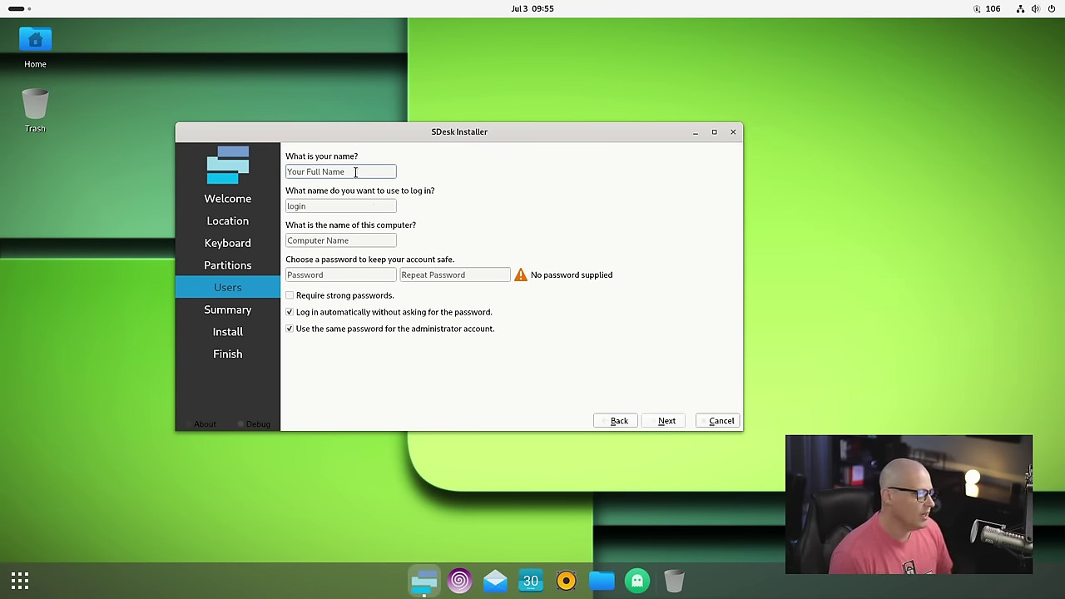
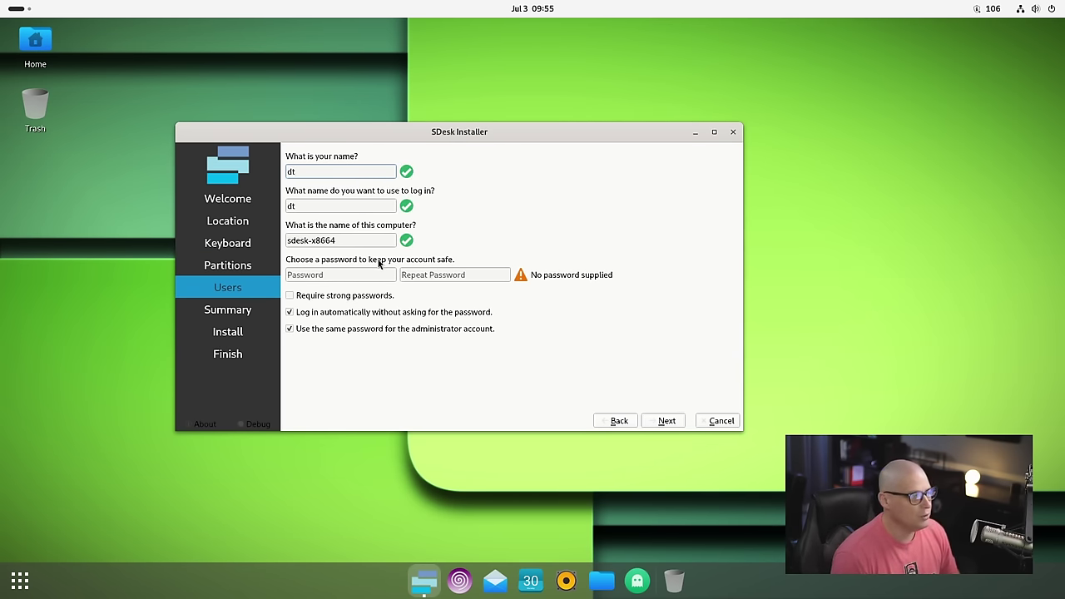
# Step: Enter the user's name, computer name sdesk-x8664 and password twice, with automatic login turned off
pyautogui.moveTo(354, 240); pyautogui.dragTo(278, 241)
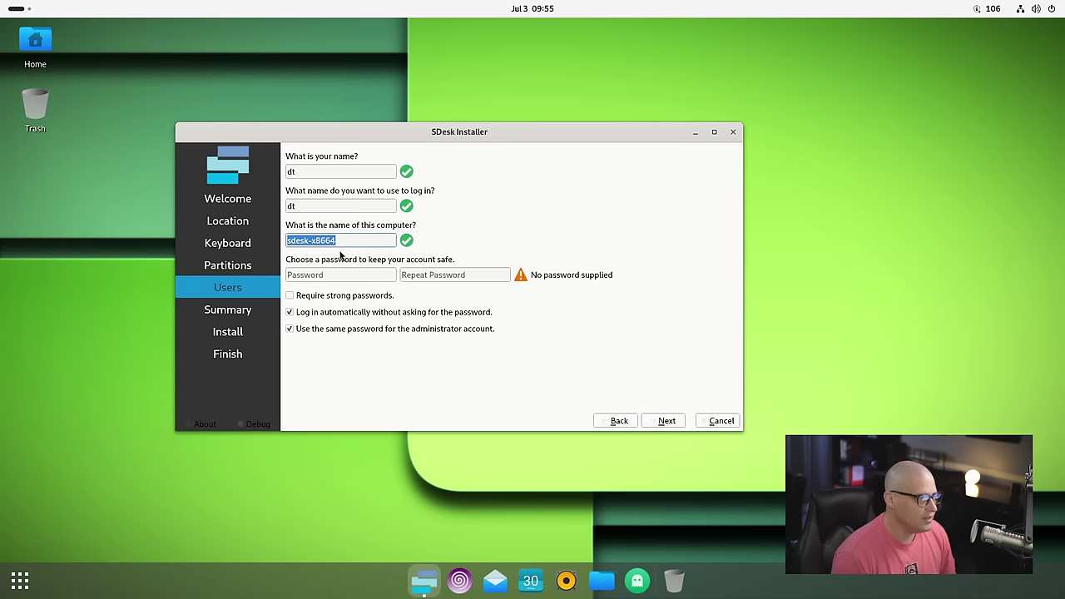
pyautogui.click(323, 276)
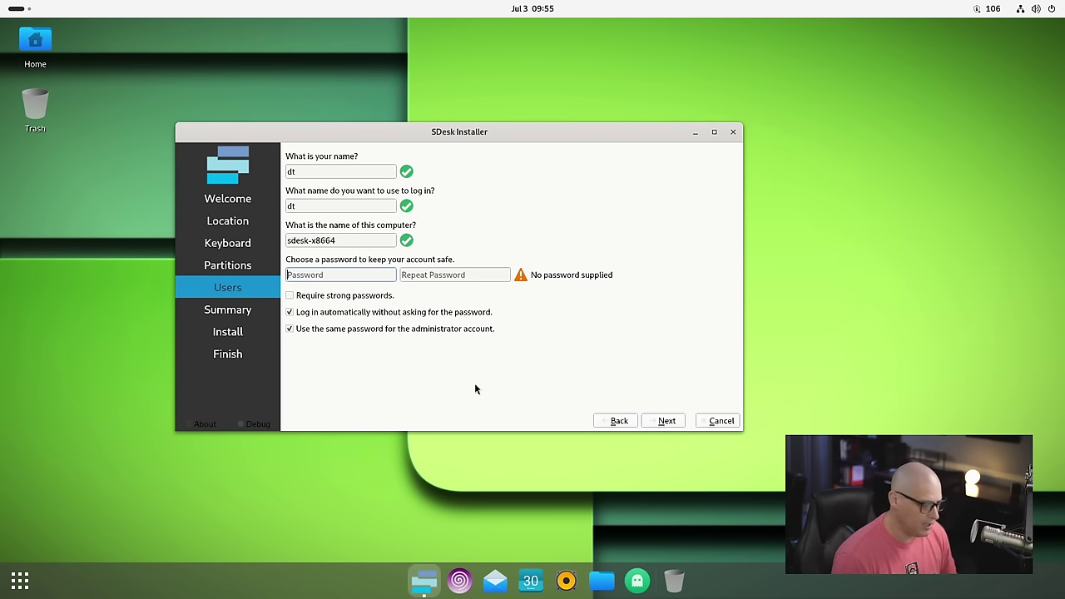
pyautogui.press('Tab')
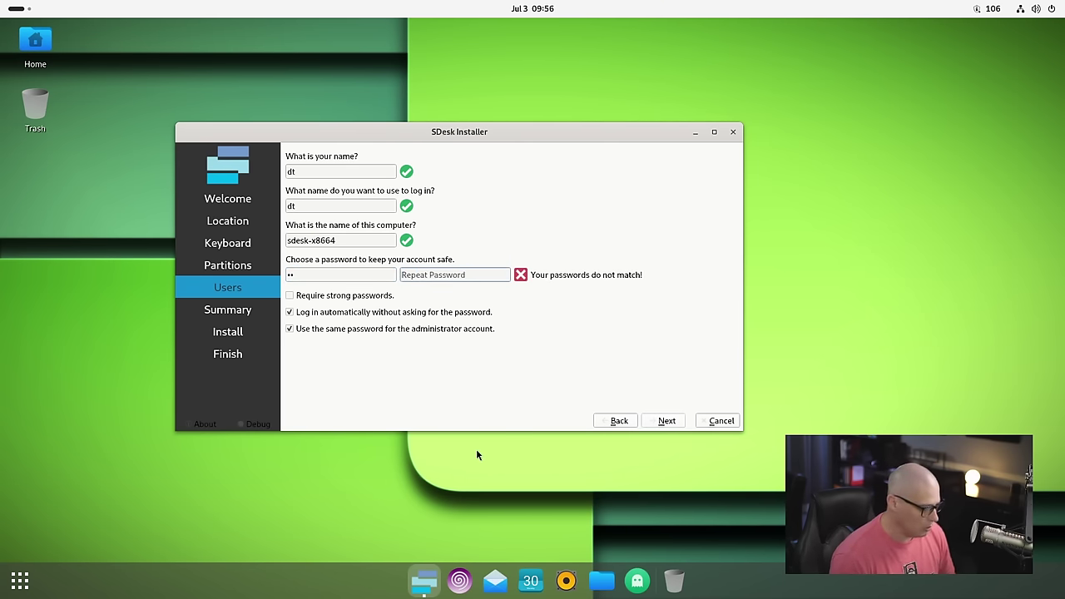
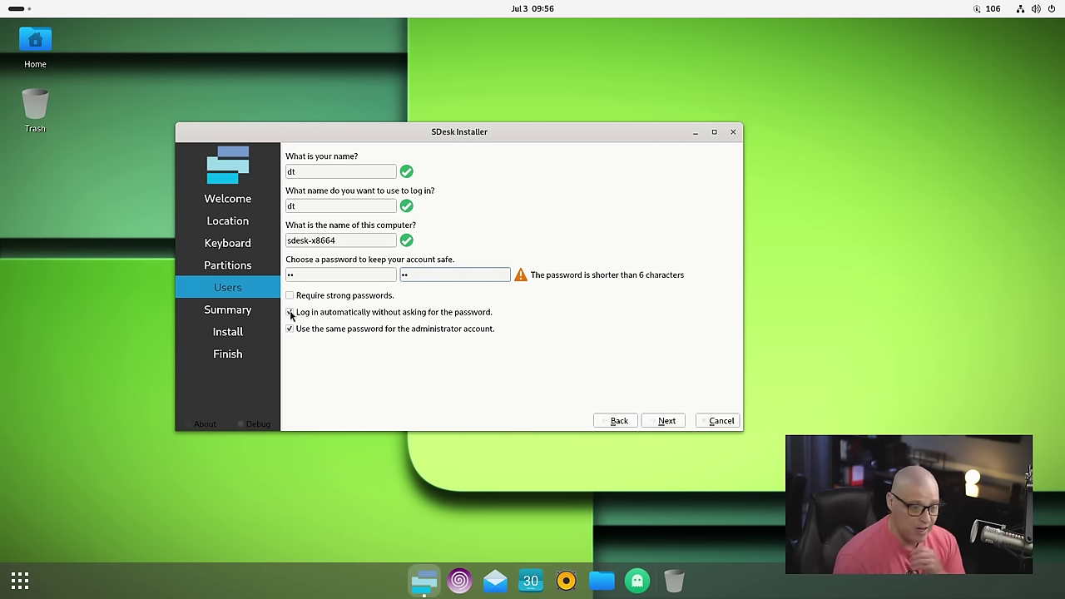
pyautogui.click(289, 313)
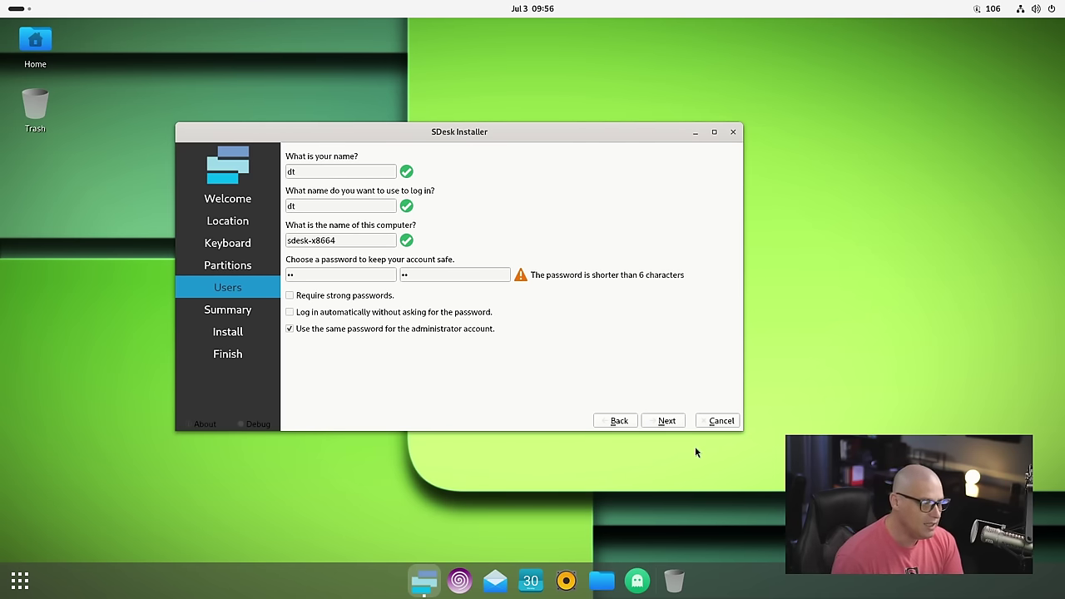
pyautogui.click(665, 422)
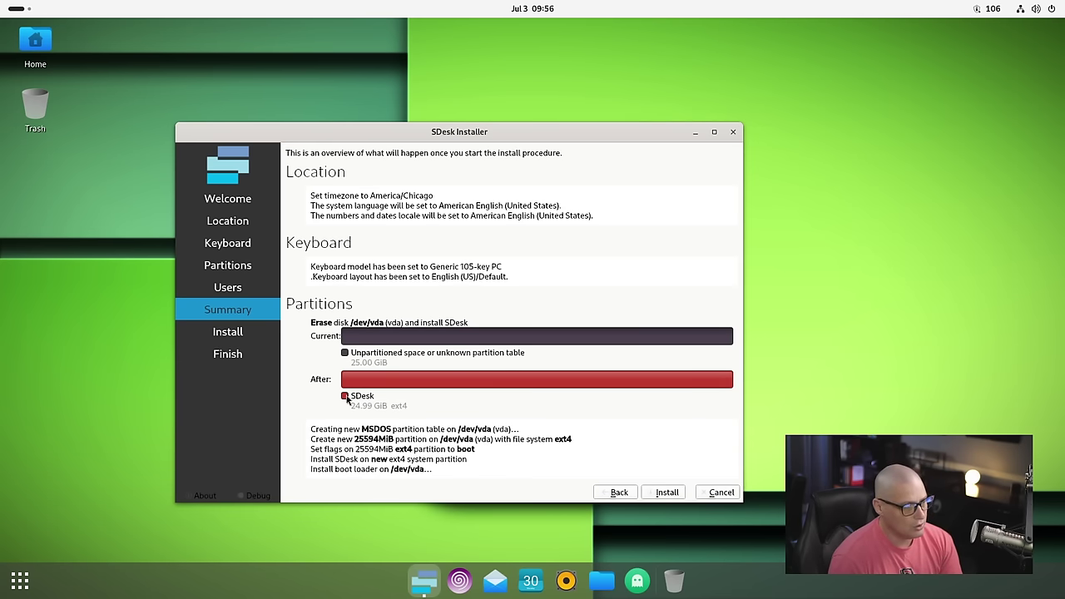
# Step: Install SDesk onto /dev/vda, then tick Restart now and finish the installer
pyautogui.click(665, 493)
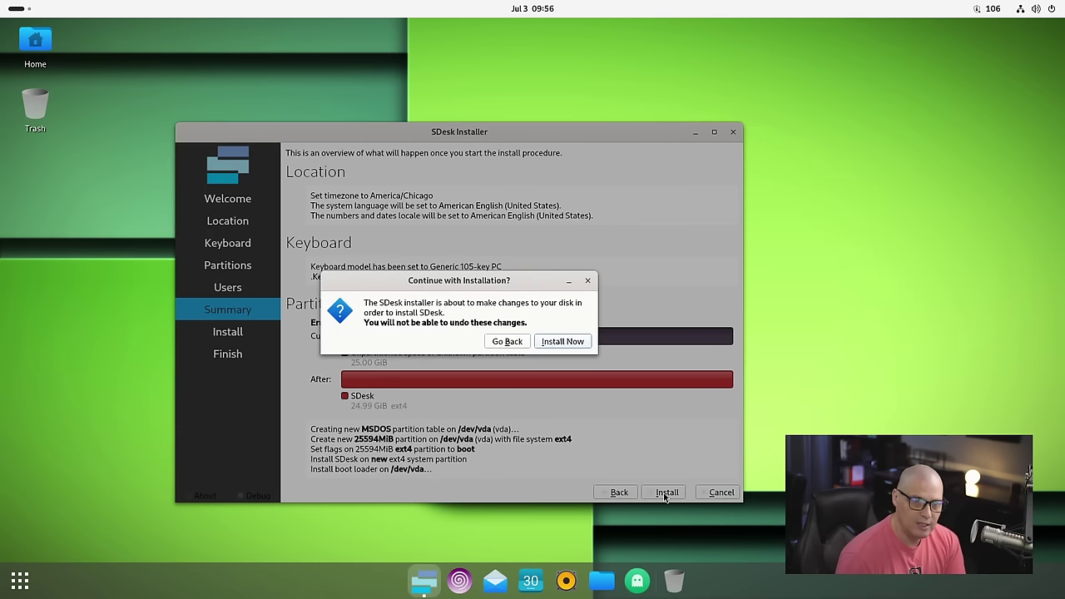
pyautogui.click(569, 341)
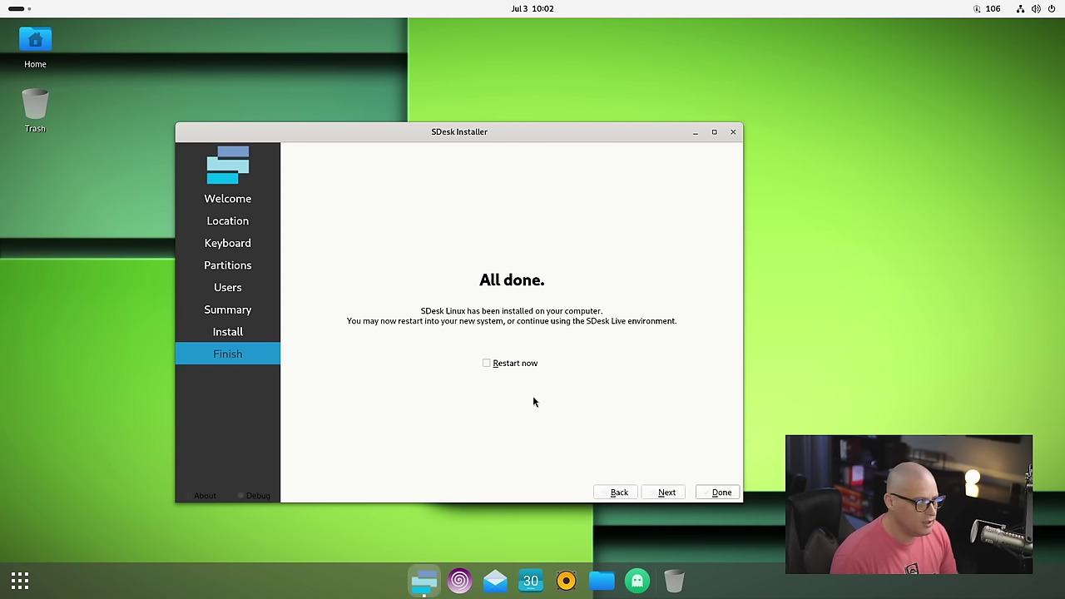
pyautogui.click(487, 363)
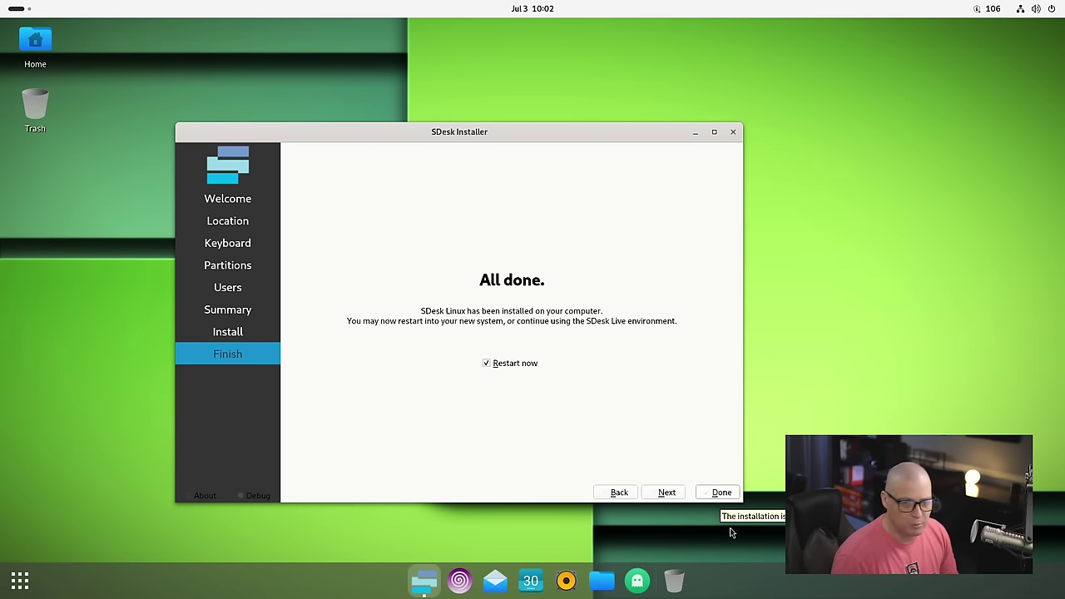
pyautogui.click(703, 492)
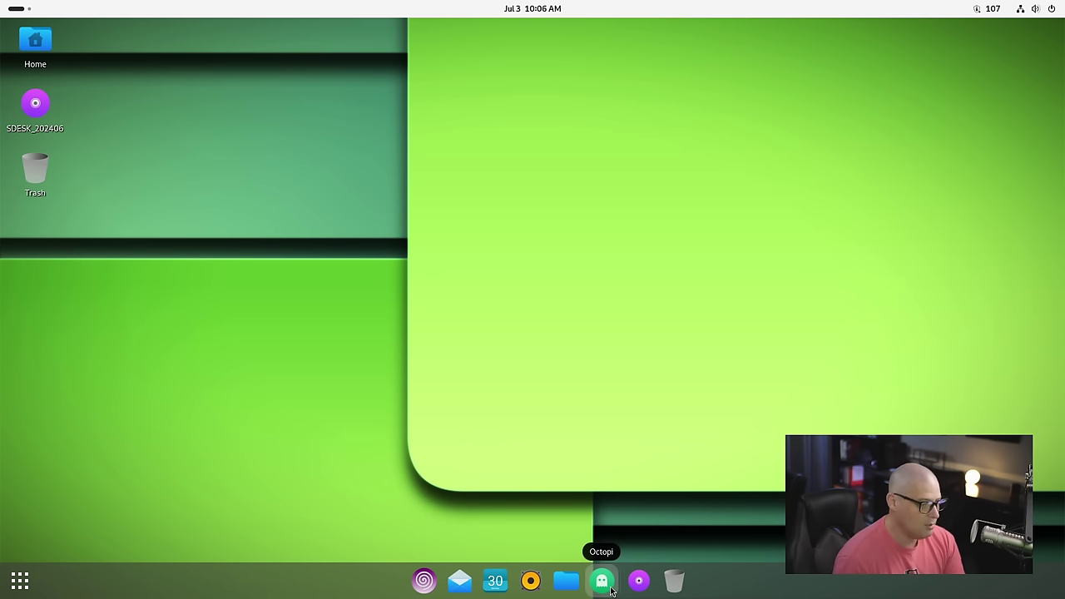
# Step: Launch Octopi from the dock, dismiss the missing-database error and sync the package database
pyautogui.click(611, 589)
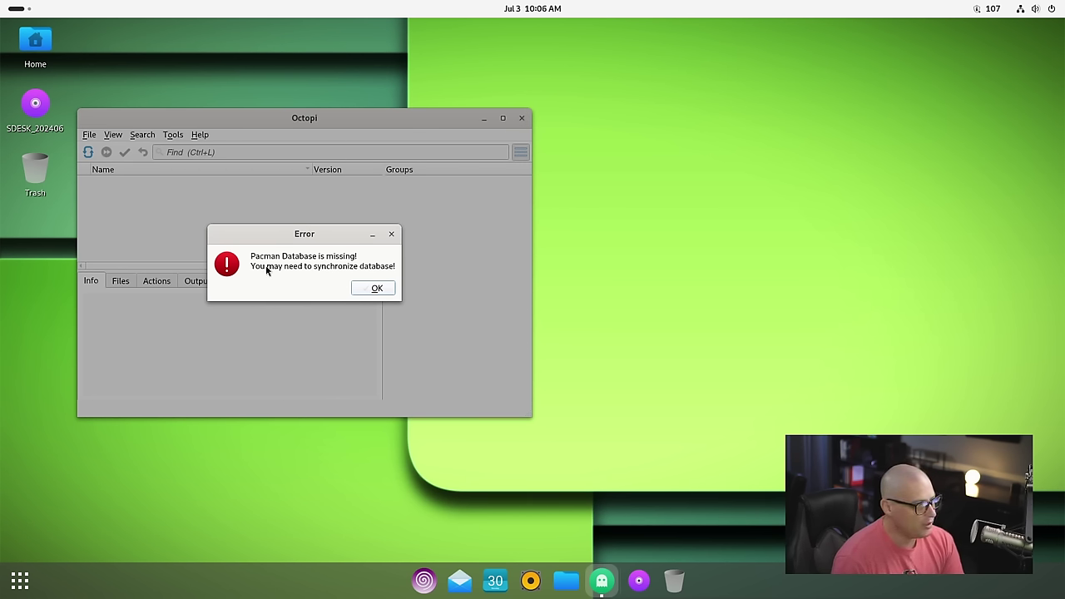
pyautogui.click(371, 289)
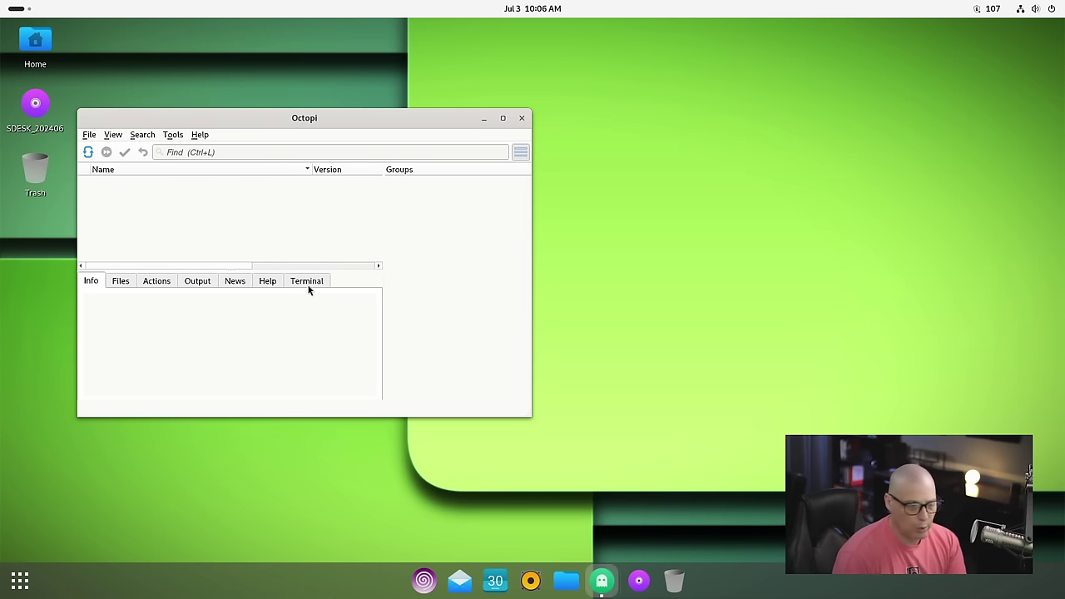
pyautogui.click(93, 153)
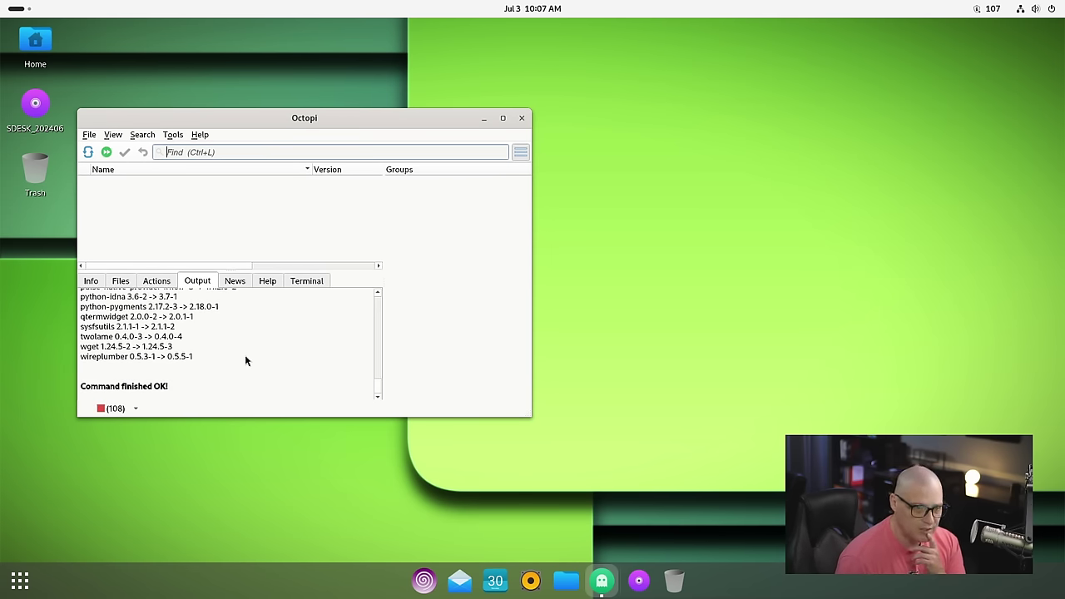
# Step: Start the 108-package system upgrade, authorize it with the admin password, and minimize Octopi
pyautogui.click(135, 408)
pyautogui.click(126, 423)
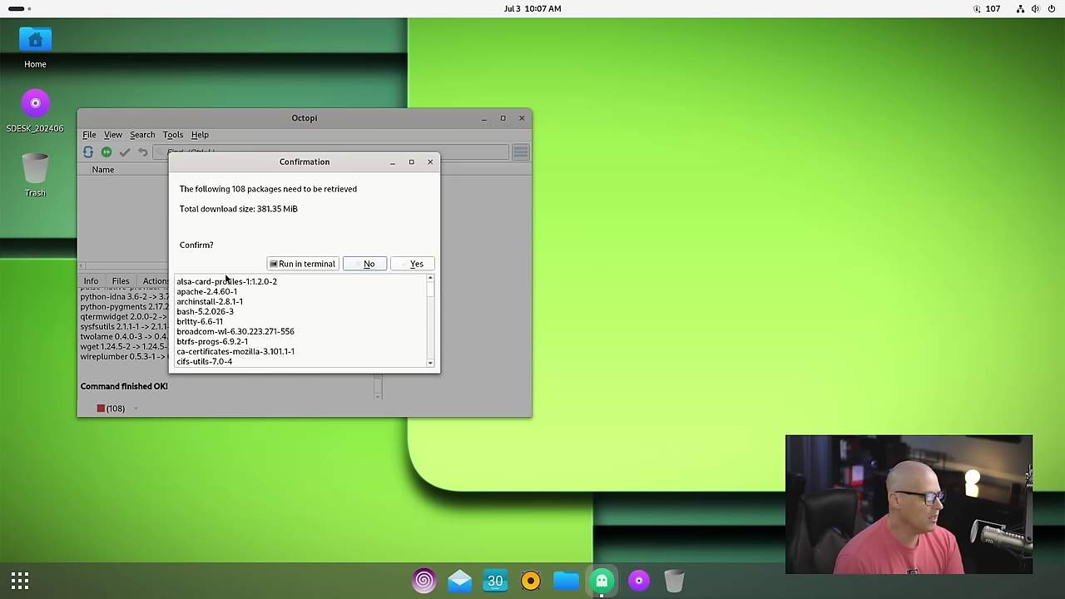
pyautogui.click(420, 265)
pyautogui.click(504, 308)
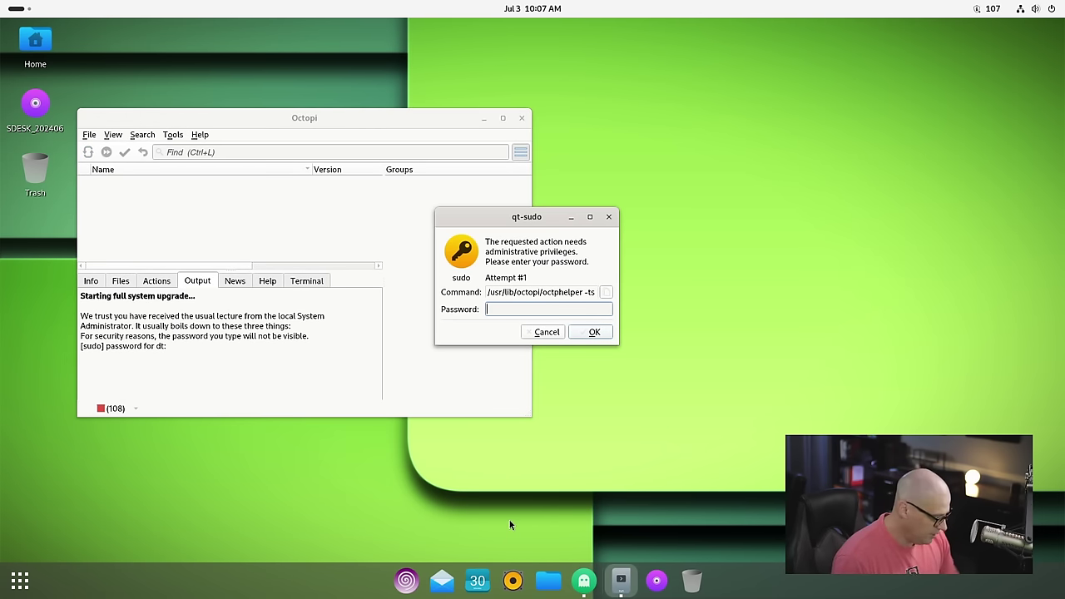
pyautogui.write('••')
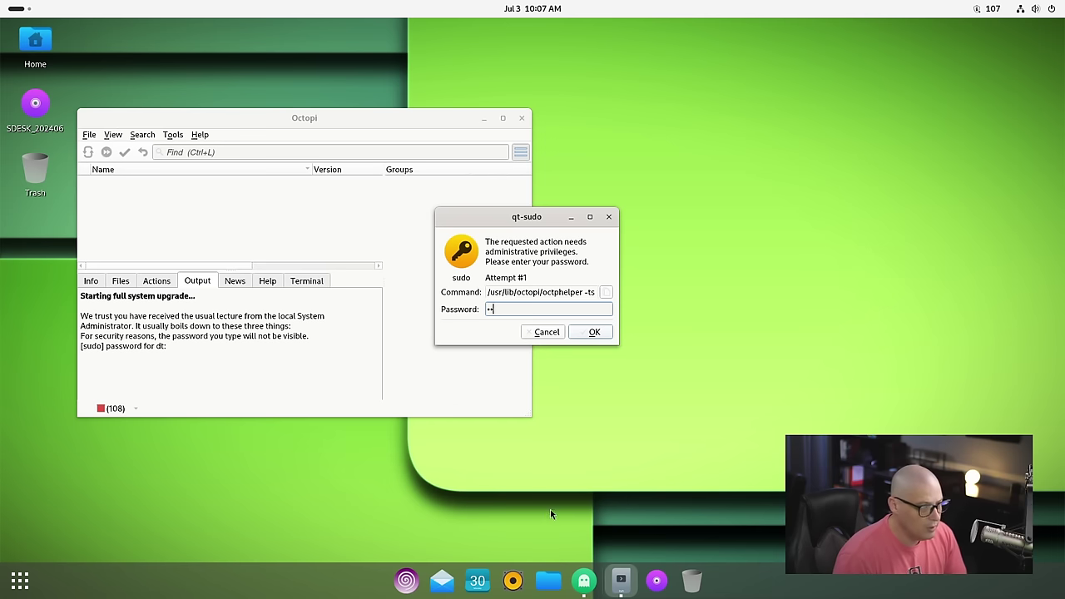
pyautogui.click(596, 332)
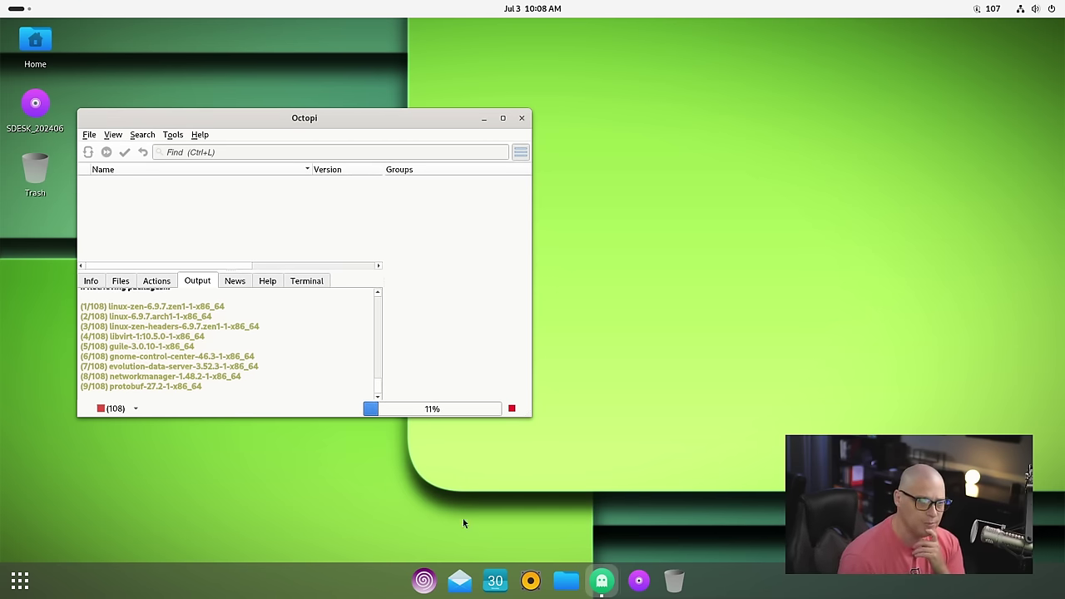
pyautogui.click(483, 118)
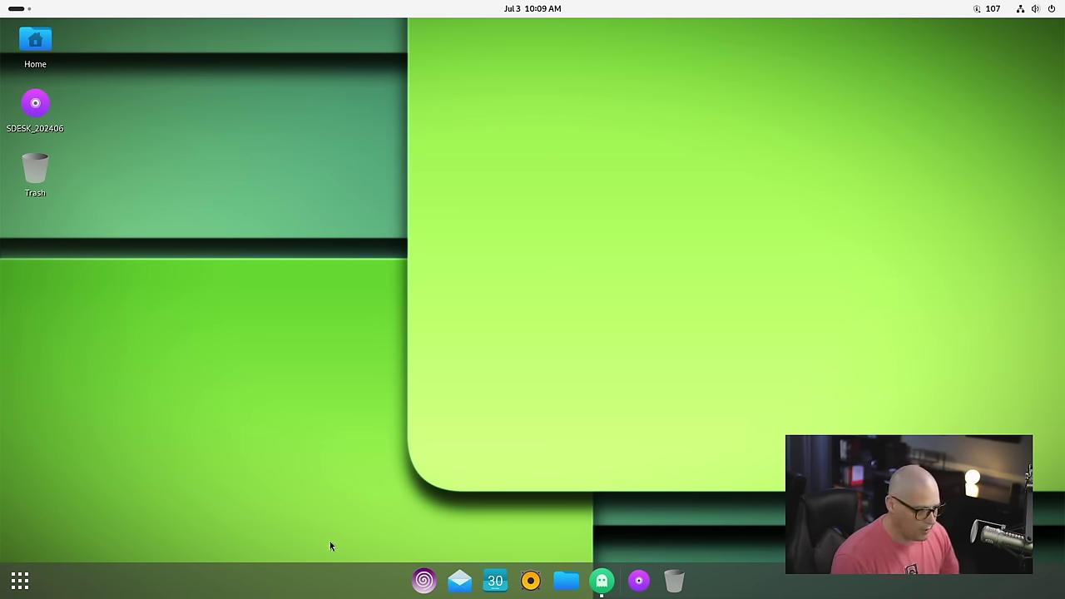
# Step: Pin Terminal to the dock by searching 'term' in the app overview
pyautogui.click(20, 579)
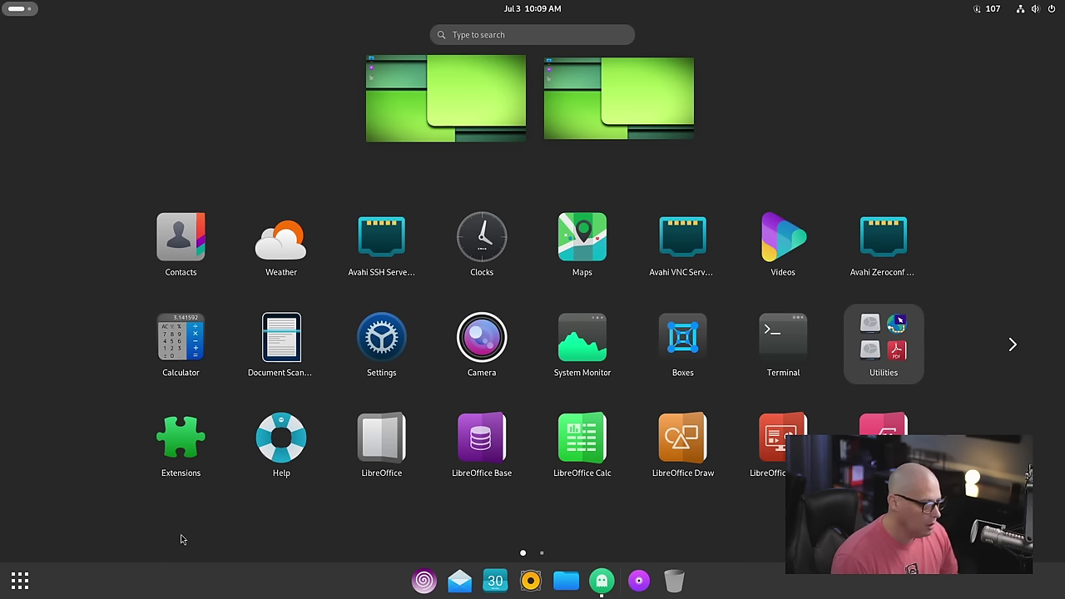
pyautogui.write('term')
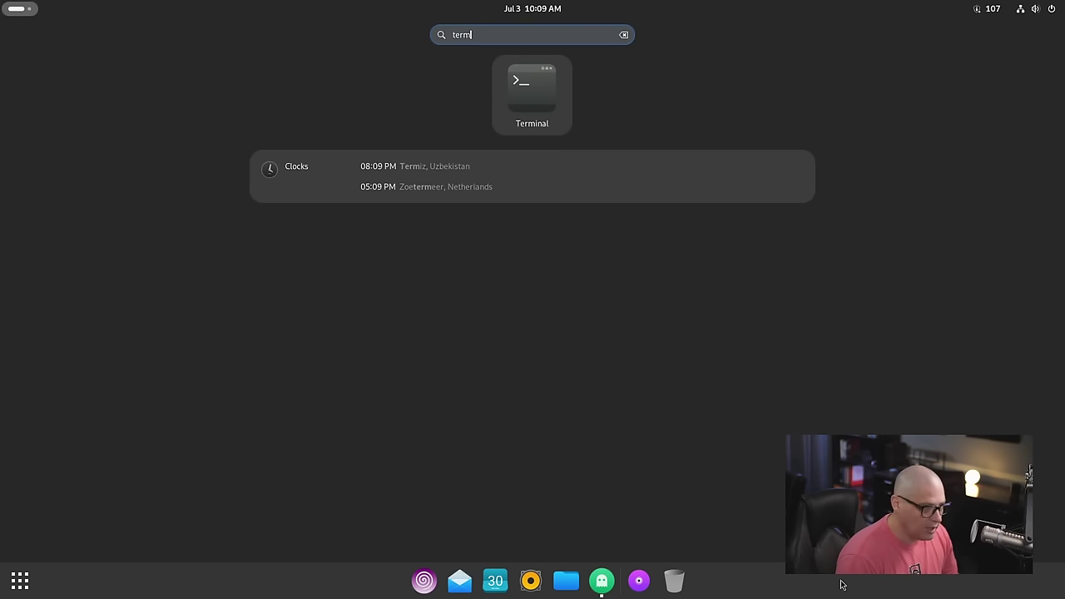
pyautogui.moveTo(499, 90); pyautogui.dragTo(442, 575)
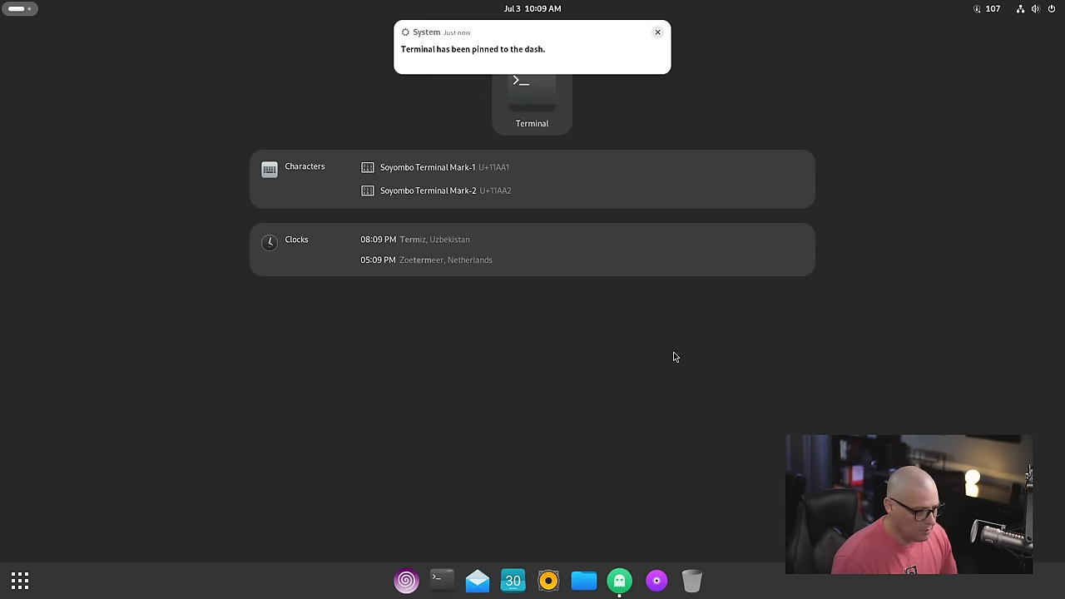
pyautogui.click(658, 32)
pyautogui.press('Escape')
pyautogui.press('Escape')
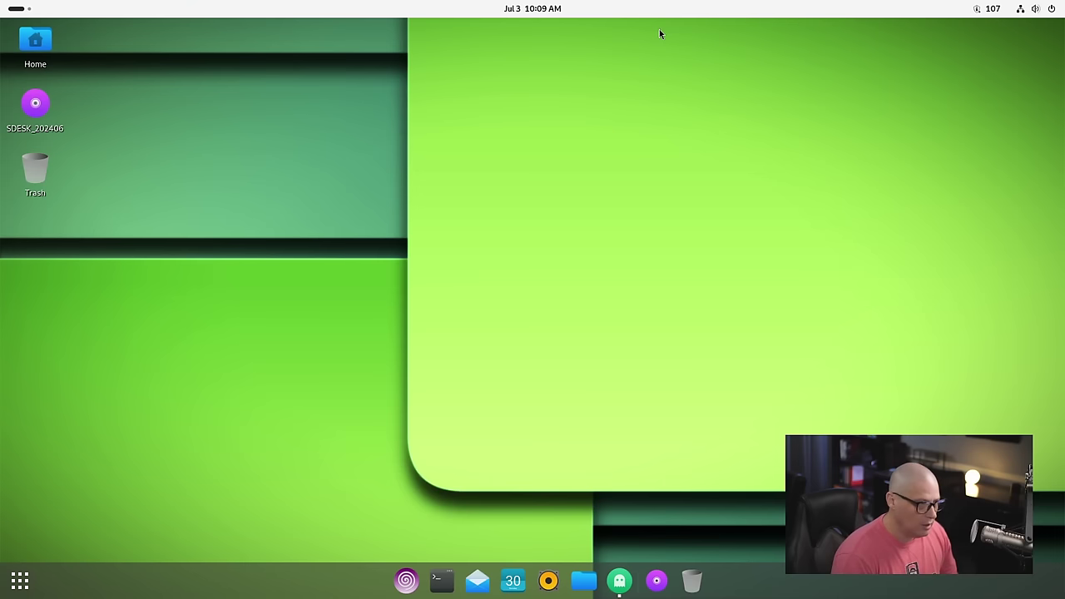
# Step: Open a maximized Terminal from the dock with enlarged text and bring up its Preferences
pyautogui.click(442, 579)
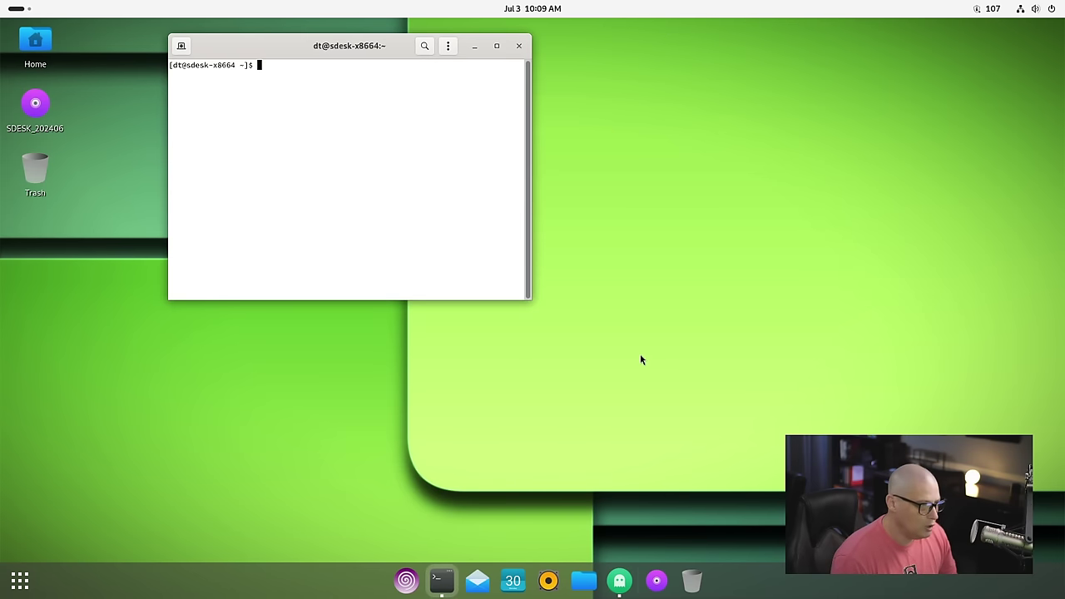
pyautogui.doubleClick(323, 47)
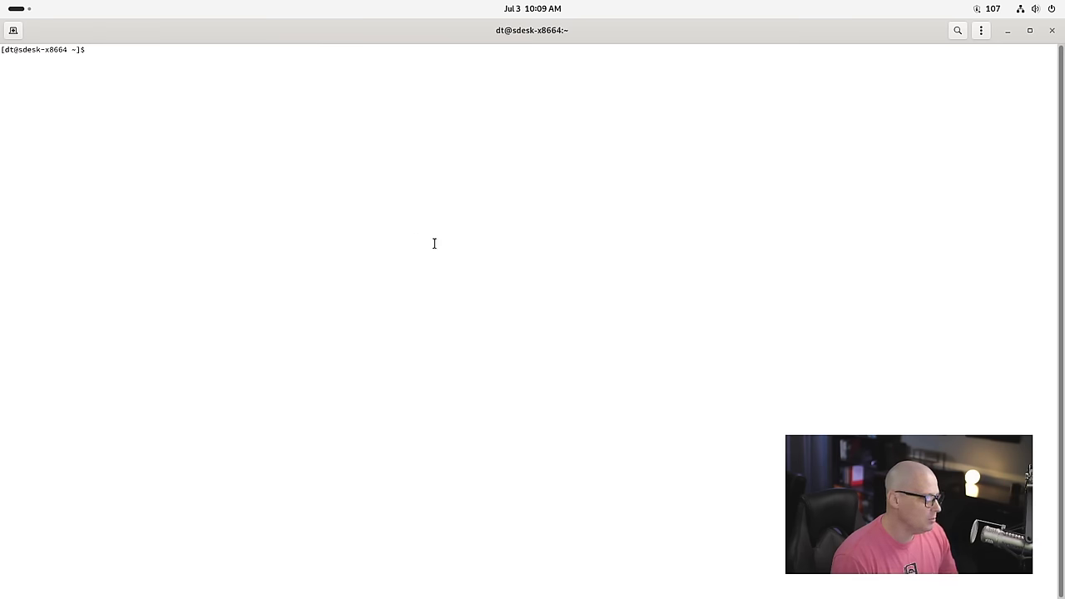
pyautogui.hotkey('ctrl', '+')
pyautogui.hotkey('ctrl', '+')
pyautogui.hotkey('ctrl', '+')
pyautogui.hotkey('ctrl', '+')
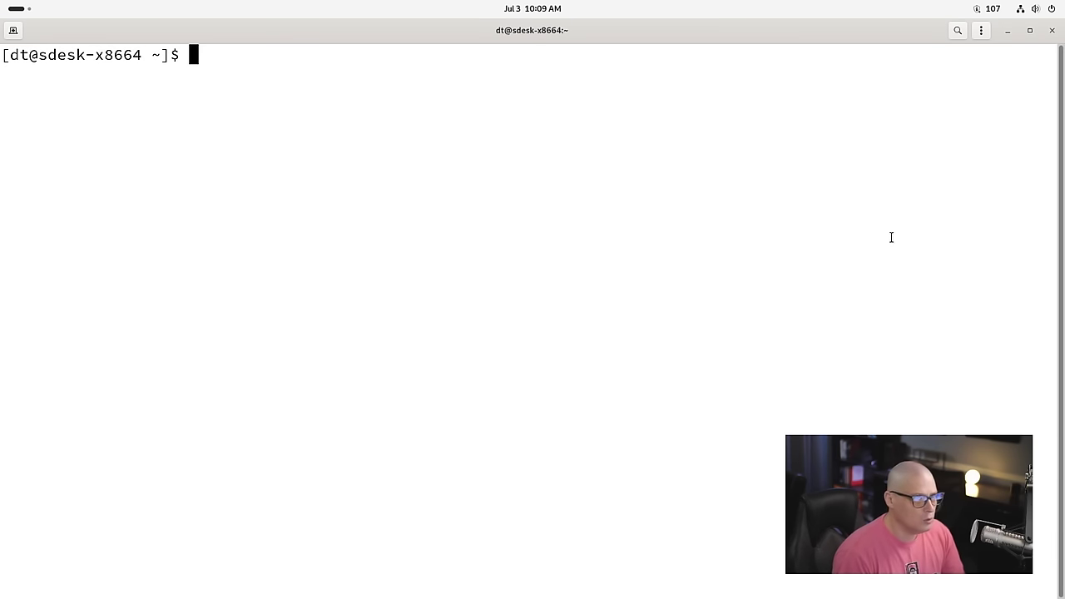
pyautogui.click(981, 30)
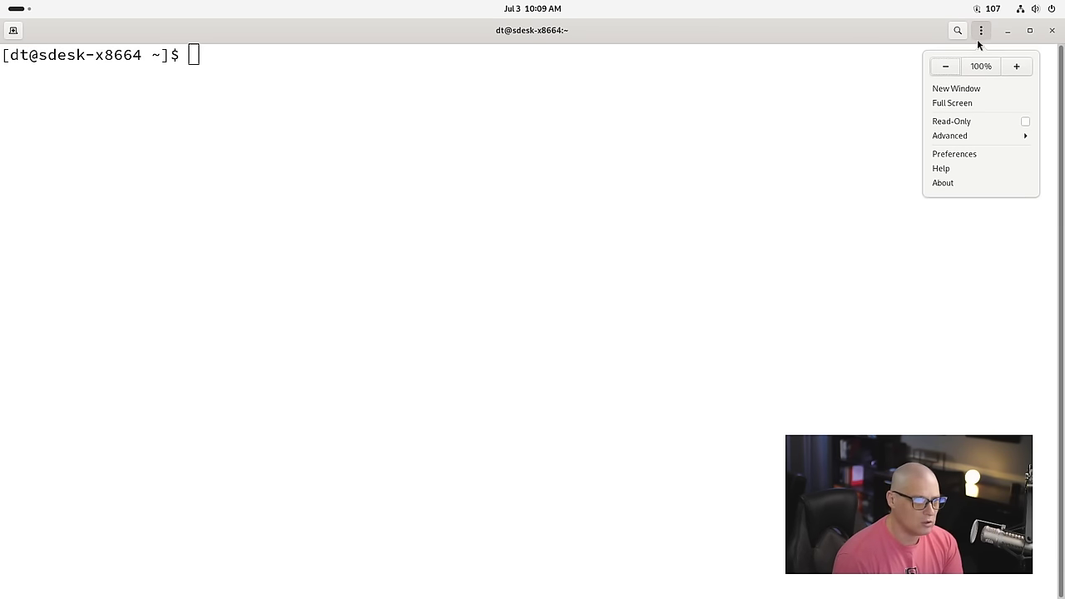
pyautogui.click(959, 154)
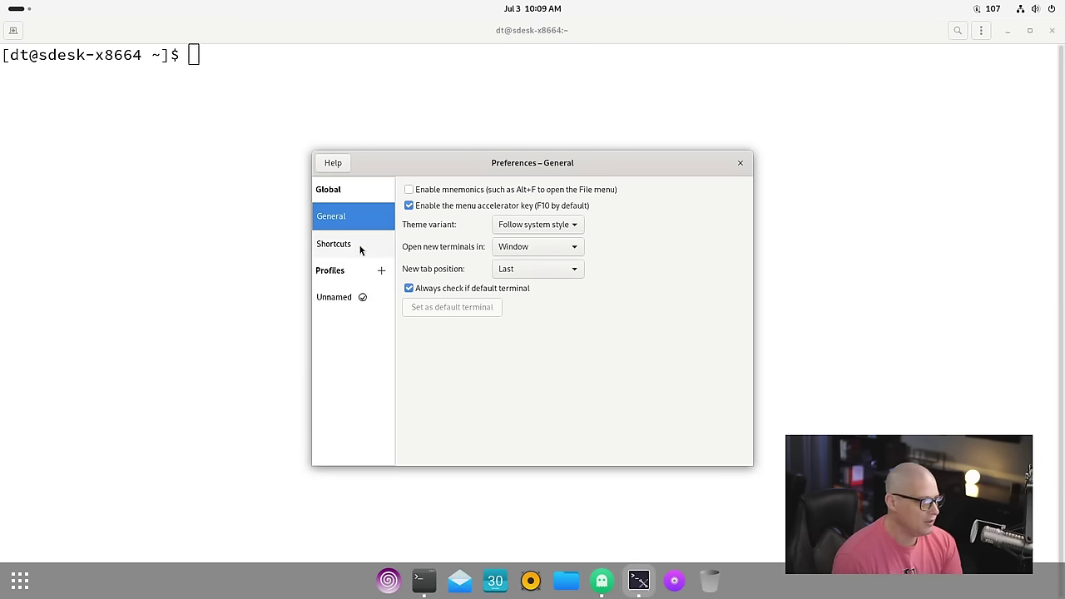
# Step: Give the Unnamed profile the GNOME dark built-in scheme instead of system theme colours
pyautogui.click(334, 297)
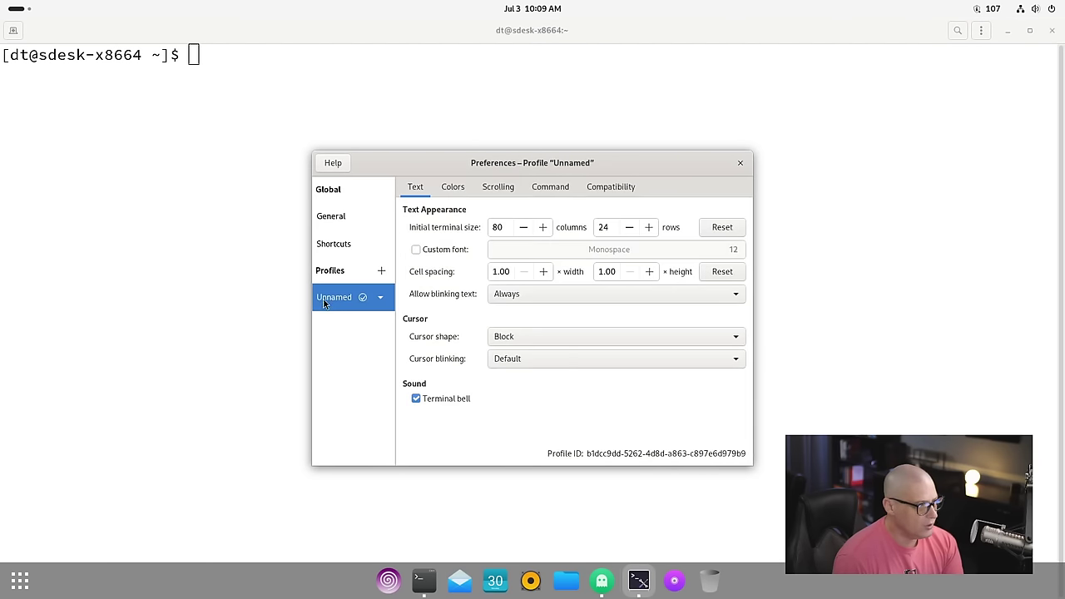
pyautogui.click(452, 188)
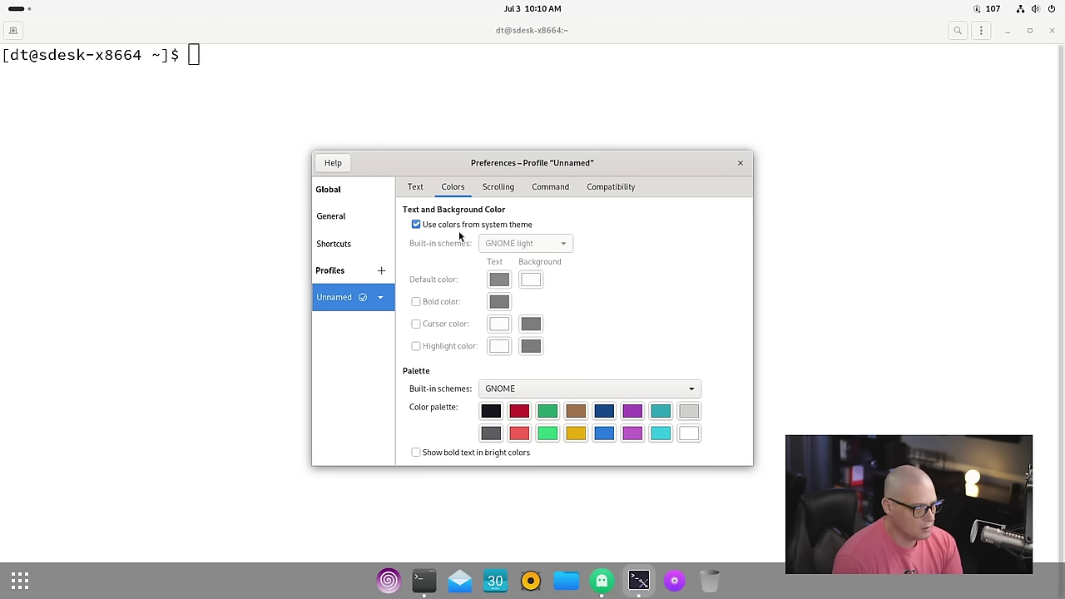
pyautogui.click(457, 224)
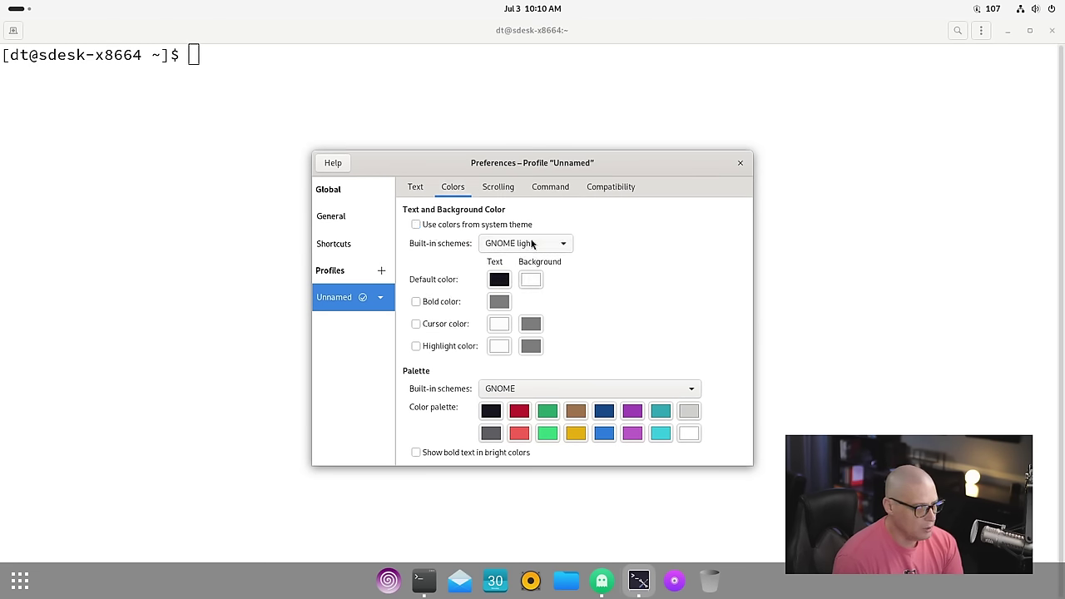
pyautogui.click(564, 247)
pyautogui.click(574, 262)
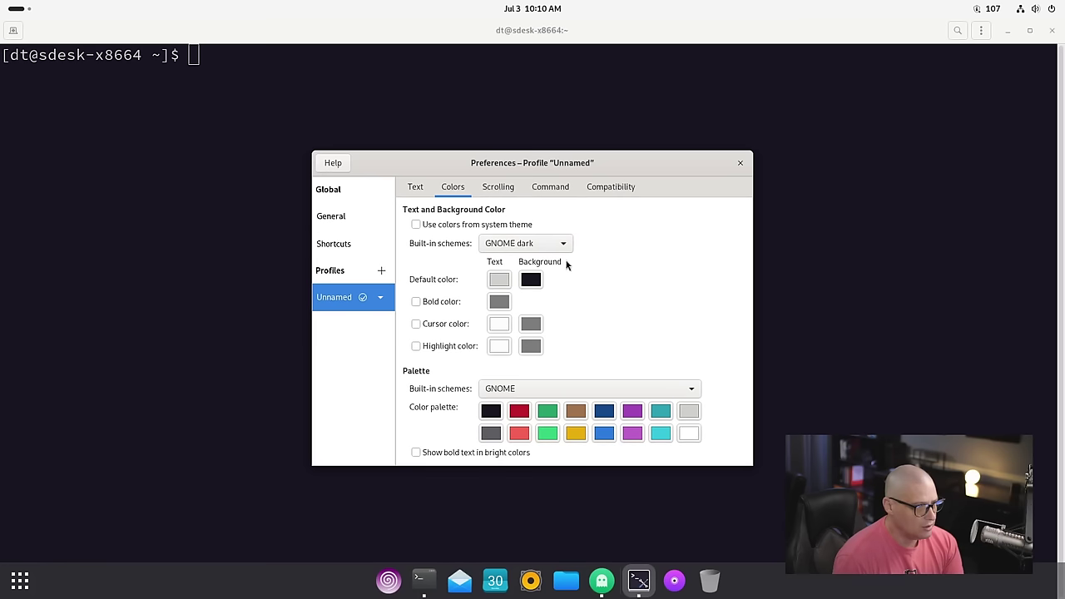
pyautogui.click(740, 163)
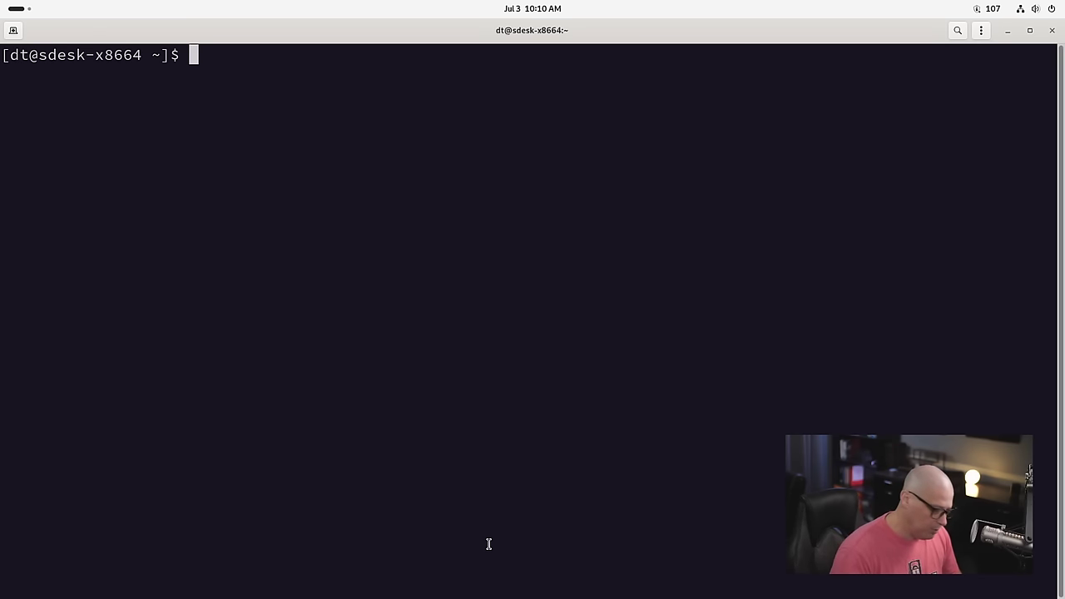
# Step: Run echo $XDG_SESSION_DESKTOP to print the session desktop, gnome
pyautogui.write('echo ')
pyautogui.write('$')
pyautogui.write('XDG_DE')
pyautogui.write('S')
pyautogui.press('BackSpace')
pyautogui.write('DESKTOP_SESSION')
pyautogui.press('Return')
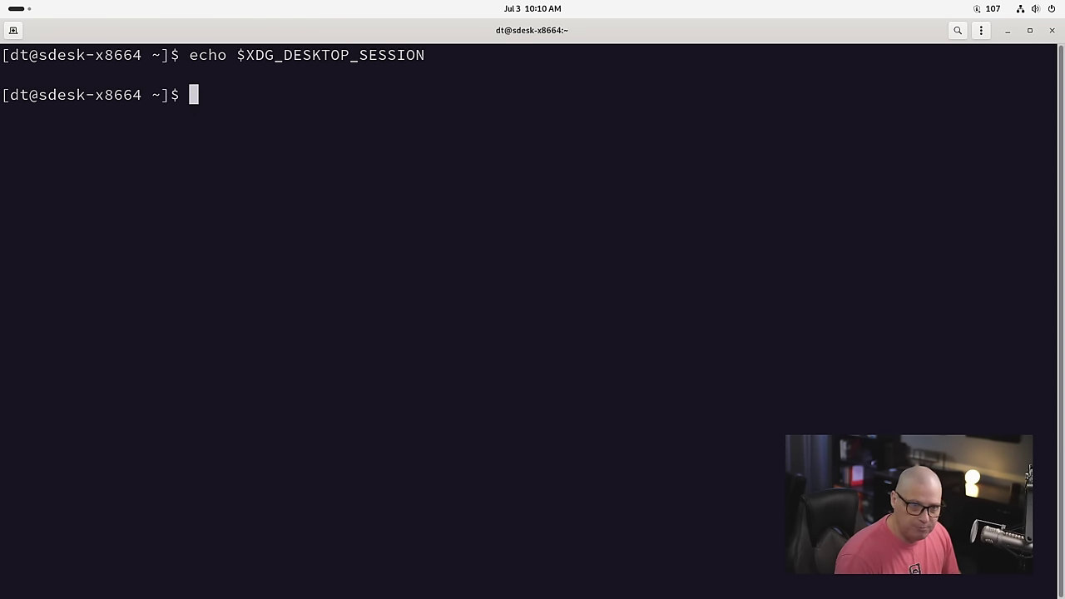
pyautogui.press('Up')
pyautogui.press('BackSpace')
pyautogui.press('BackSpace')
pyautogui.press('BackSpace')
pyautogui.press('BackSpace')
pyautogui.press('BackSpace')
pyautogui.press('BackSpace')
pyautogui.press('BackSpace')
pyautogui.press('BackSpace')
pyautogui.press('BackSpace')
pyautogui.press('BackSpace')
pyautogui.press('BackSpace')
pyautogui.press('BackSpace')
pyautogui.press('BackSpace')
pyautogui.press('BackSpace')
pyautogui.press('BackSpace')
pyautogui.press('BackSpace')
pyautogui.write('_SESSION_')
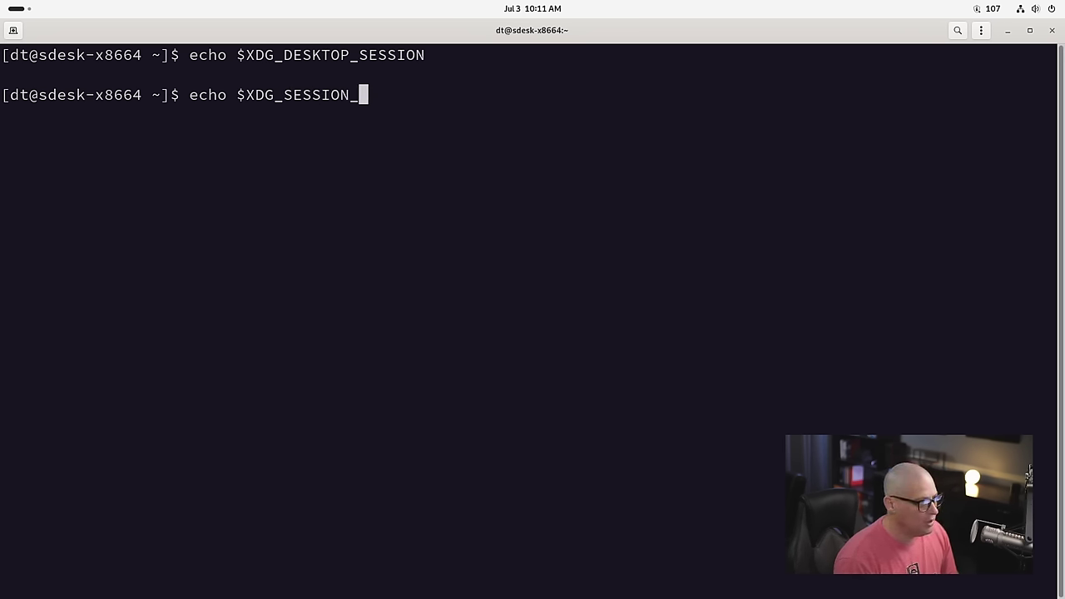
pyautogui.write('DESKTOP')
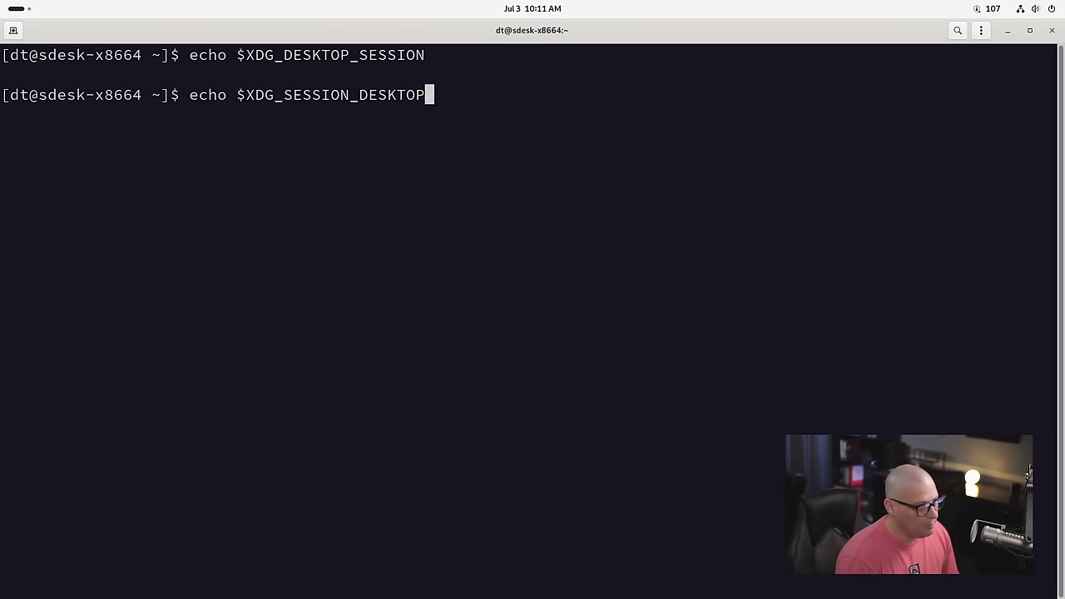
pyautogui.press('Return')
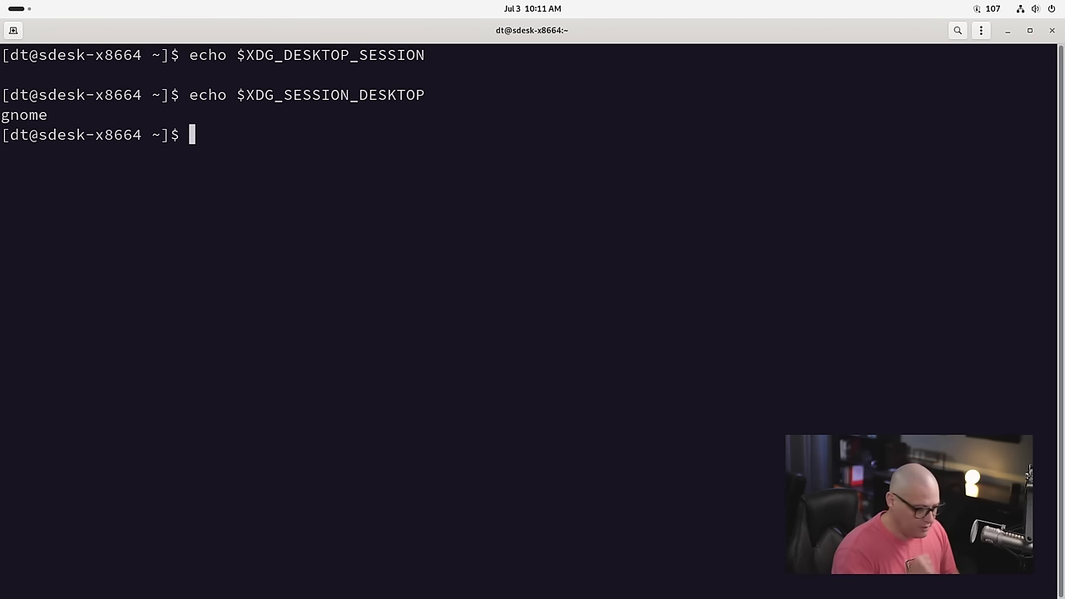
# Step: Run echo $XDG_SESSION_TYPE, using Tab completion, to print the session type wayland
pyautogui.press('Up')
pyautogui.press('BackSpace')
pyautogui.press('BackSpace')
pyautogui.press('BackSpace')
pyautogui.press('BackSpace')
pyautogui.press('BackSpace')
pyautogui.press('BackSpace')
pyautogui.press('BackSpace')
pyautogui.press('BackSpace')
pyautogui.press('BackSpace')
pyautogui.press('BackSpace')
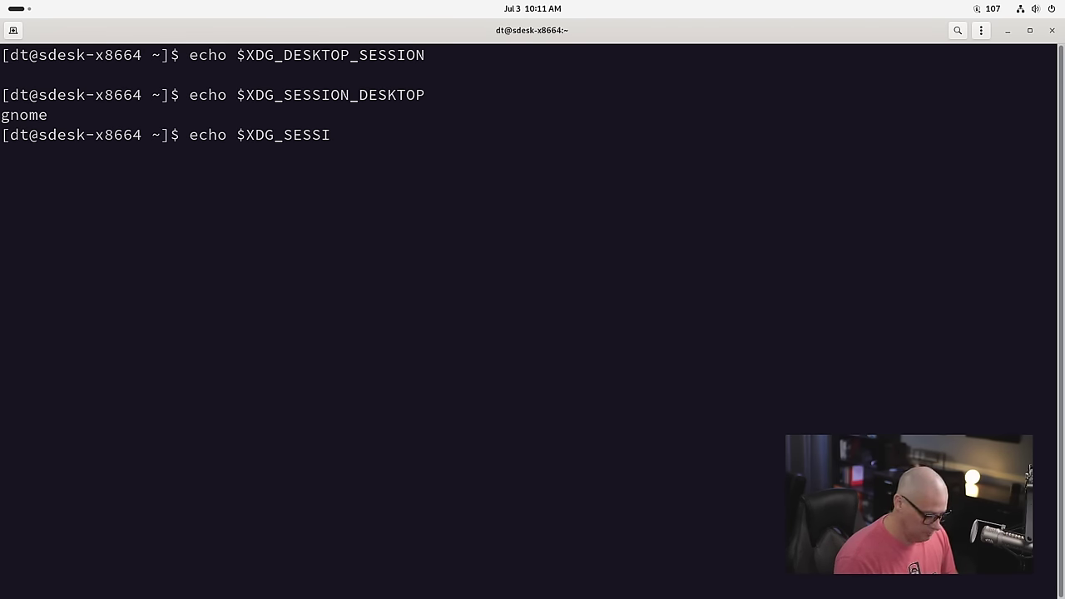
pyautogui.write('ON_')
pyautogui.press('Tab')
pyautogui.press('Tab')
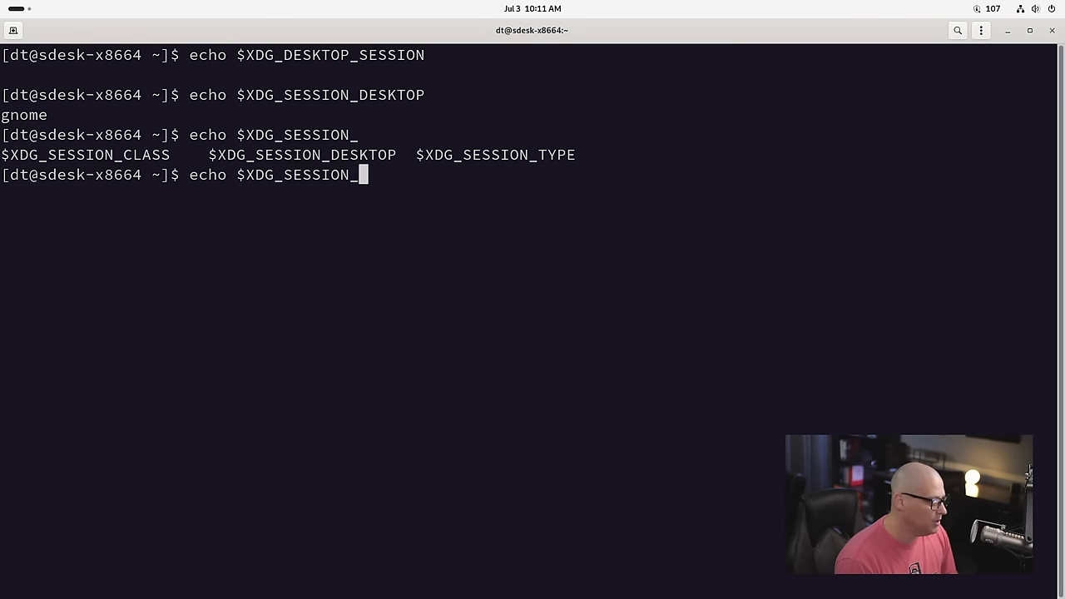
pyautogui.write('TYPE')
pyautogui.press('Return')
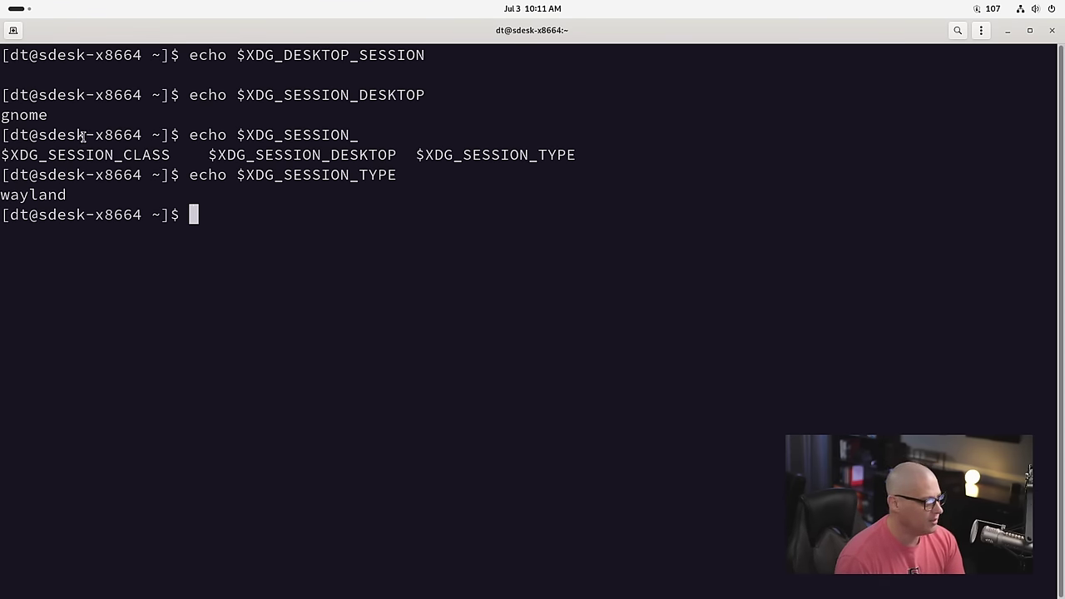
# Step: Highlight the gnome and wayland output, then run echo $0 to show the bash shell
pyautogui.tripleClick(60, 116)
pyautogui.click(273, 183)
pyautogui.moveTo(245, 178); pyautogui.dragTo(414, 177)
pyautogui.click(73, 194)
pyautogui.moveTo(74, 195); pyautogui.dragTo(2, 189)
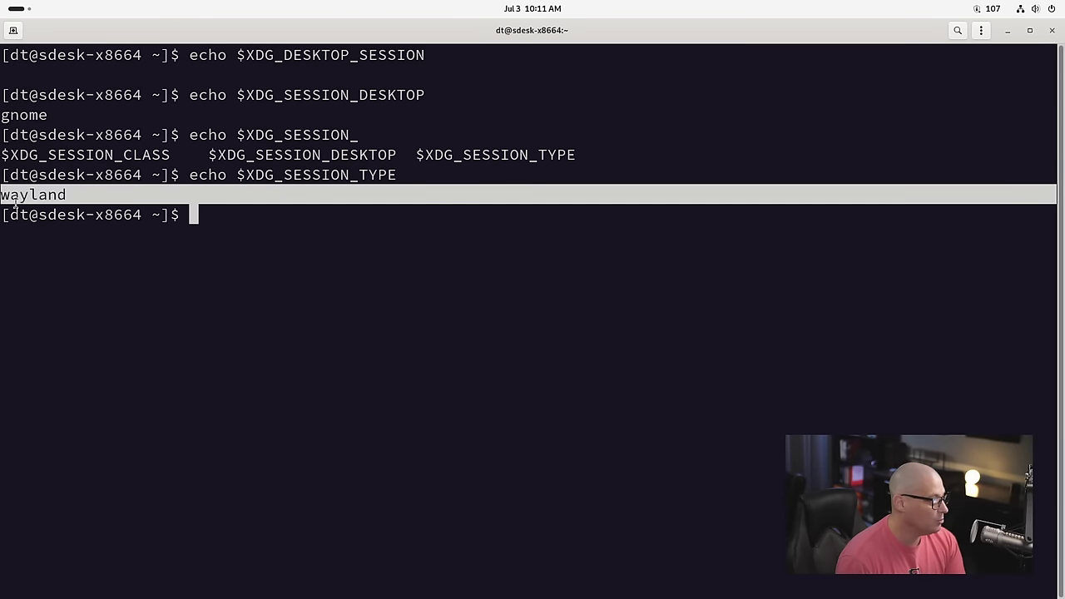
pyautogui.click(217, 305)
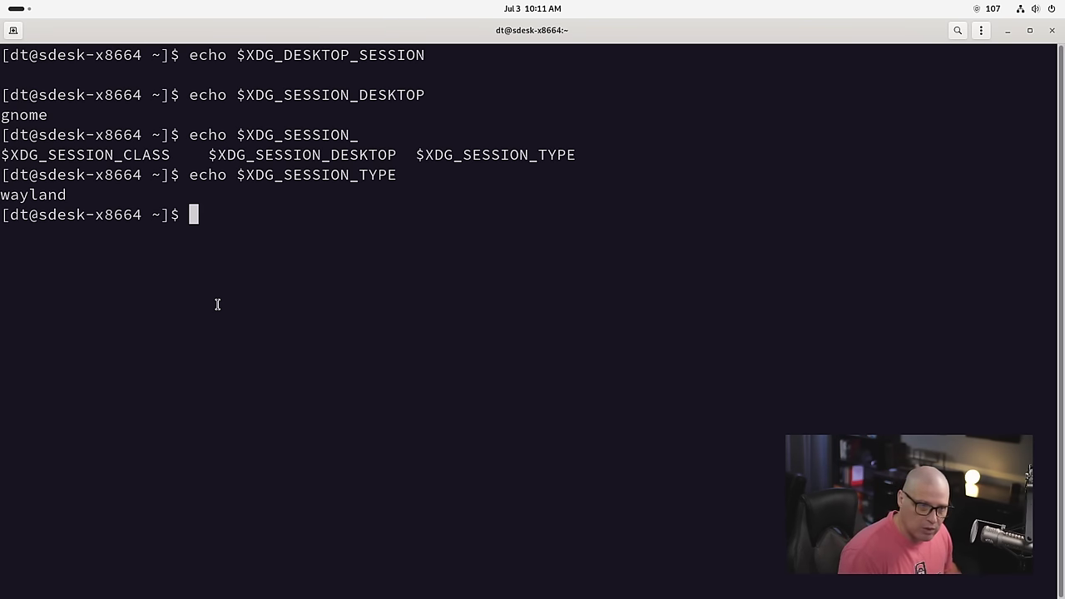
pyautogui.doubleClick(35, 196)
pyautogui.click(145, 307)
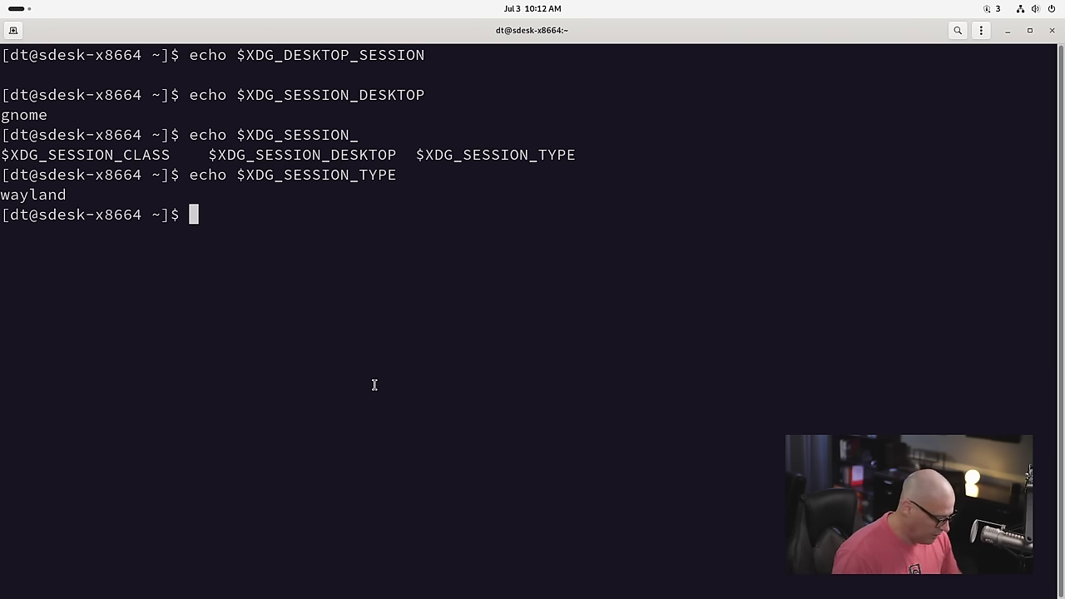
pyautogui.write('echo $')
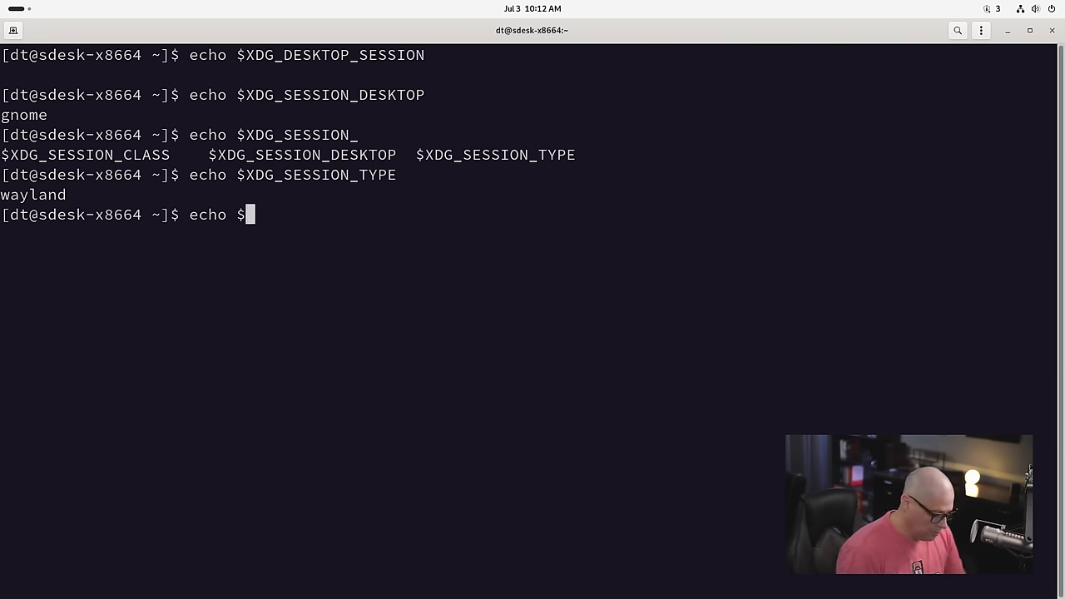
pyautogui.write('0')
pyautogui.press('Return')
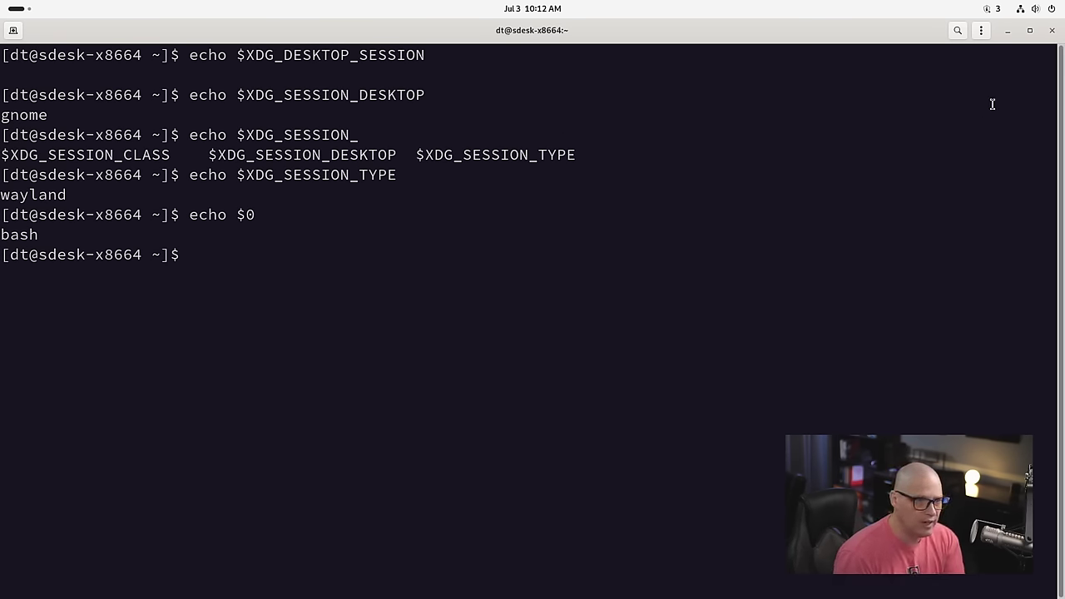
# Step: Reopen a zoomed-in terminal and install htop with sudo pacman -S htop
pyautogui.click(1052, 30)
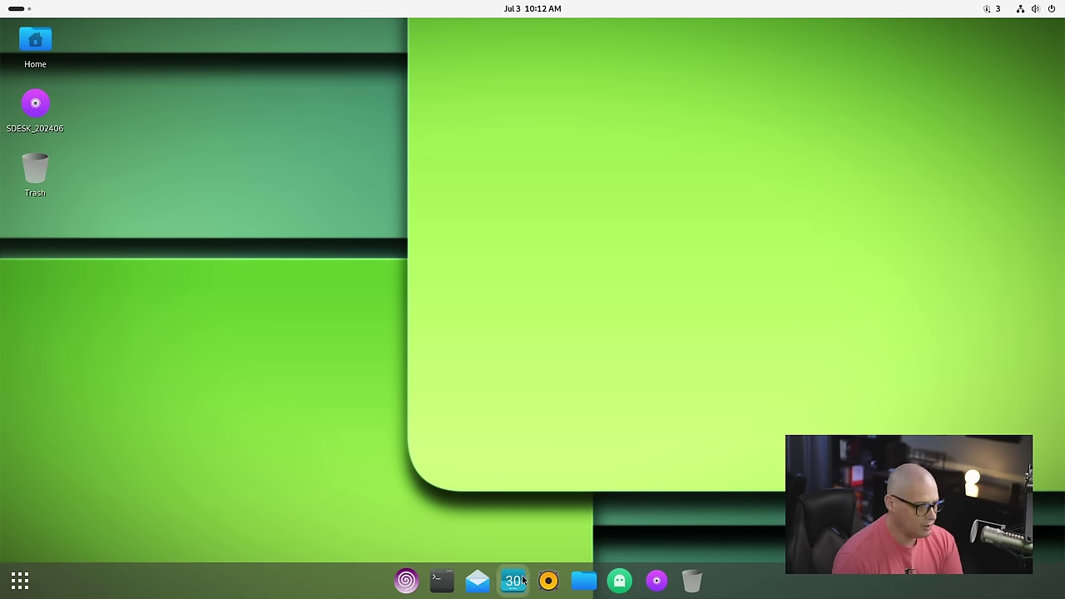
pyautogui.click(441, 580)
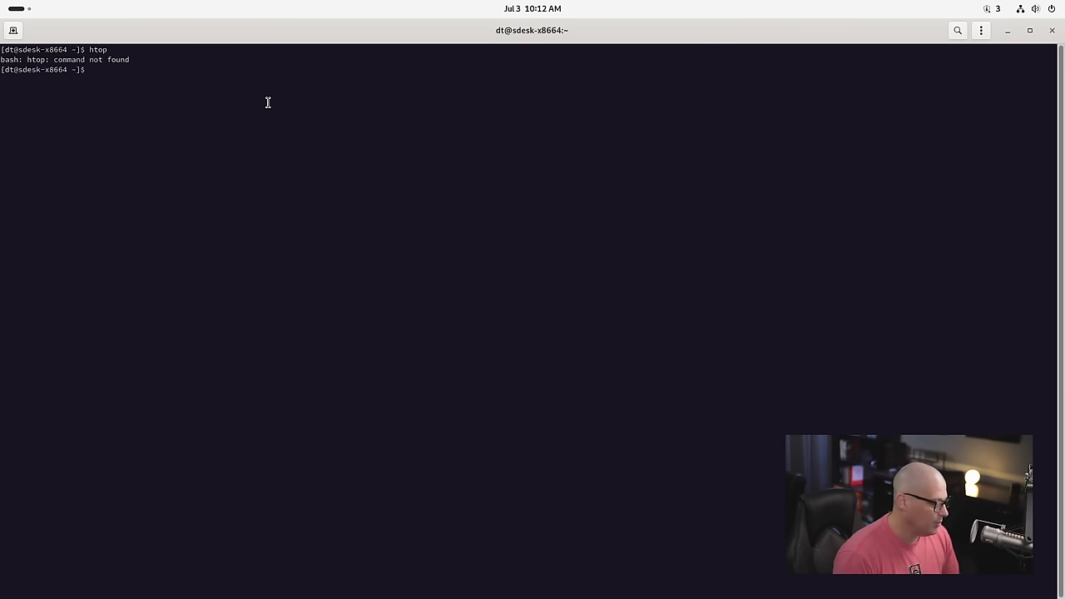
pyautogui.hotkey('ctrl', '+')
pyautogui.hotkey('ctrl', '+')
pyautogui.hotkey('ctrl', '+')
pyautogui.hotkey('ctrl', '+')
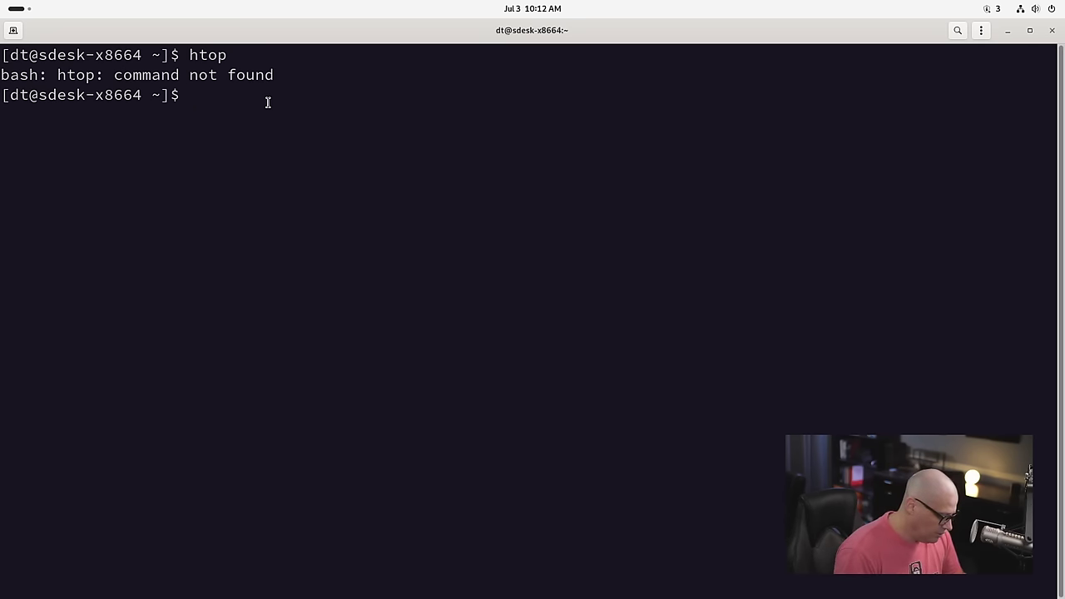
pyautogui.write('sudo p')
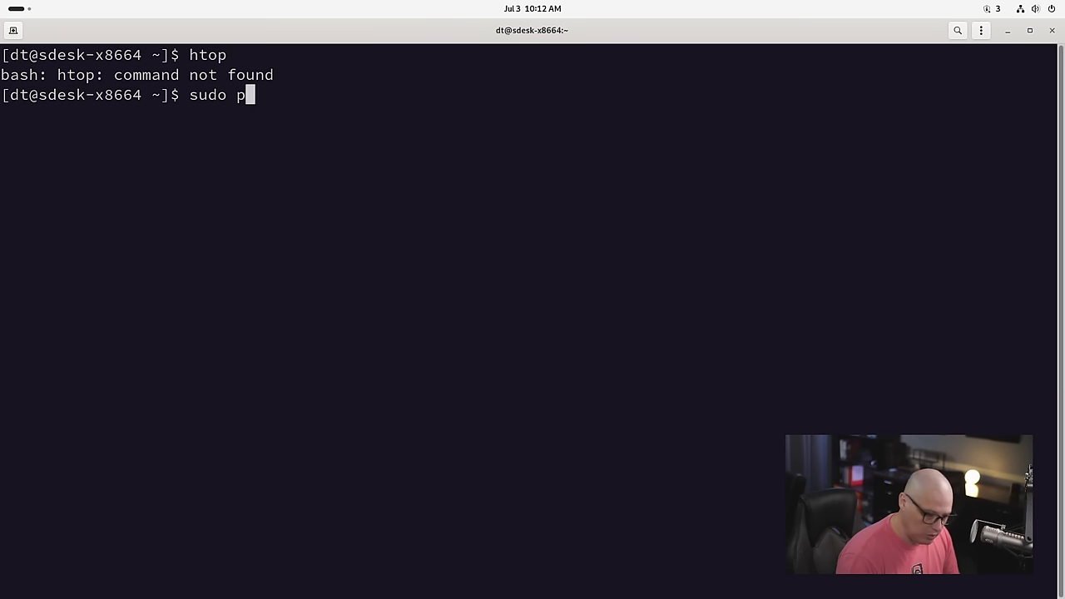
pyautogui.write('acman -S ')
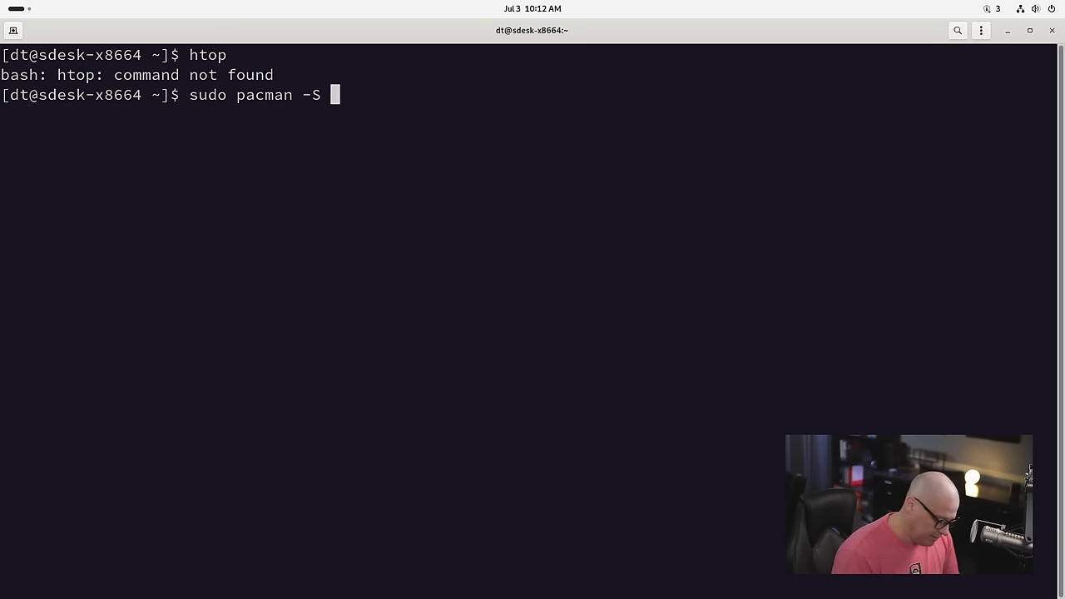
pyautogui.write('htop')
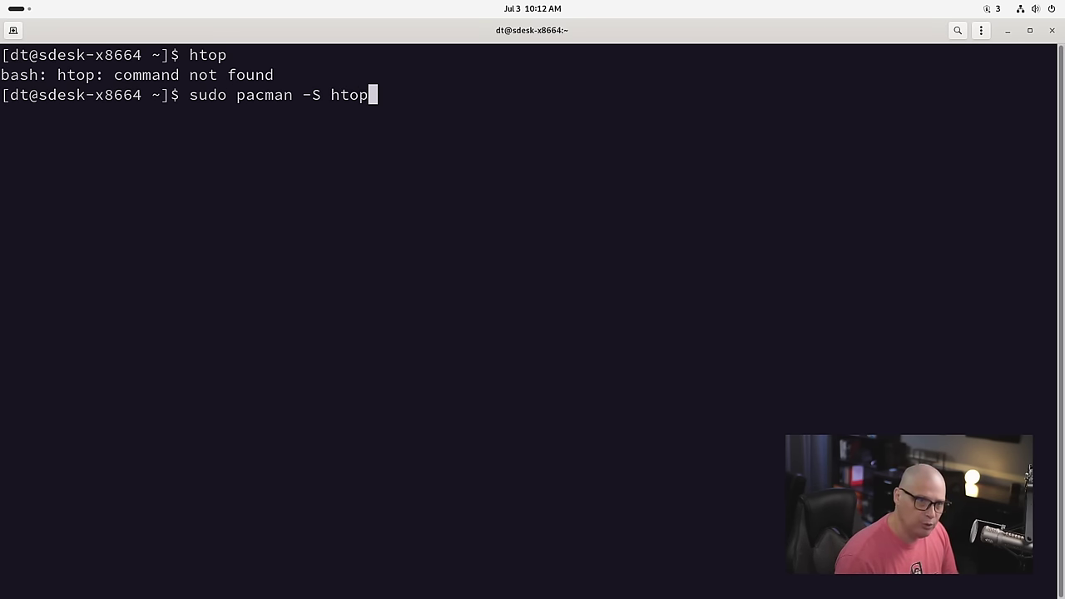
pyautogui.press('Return')
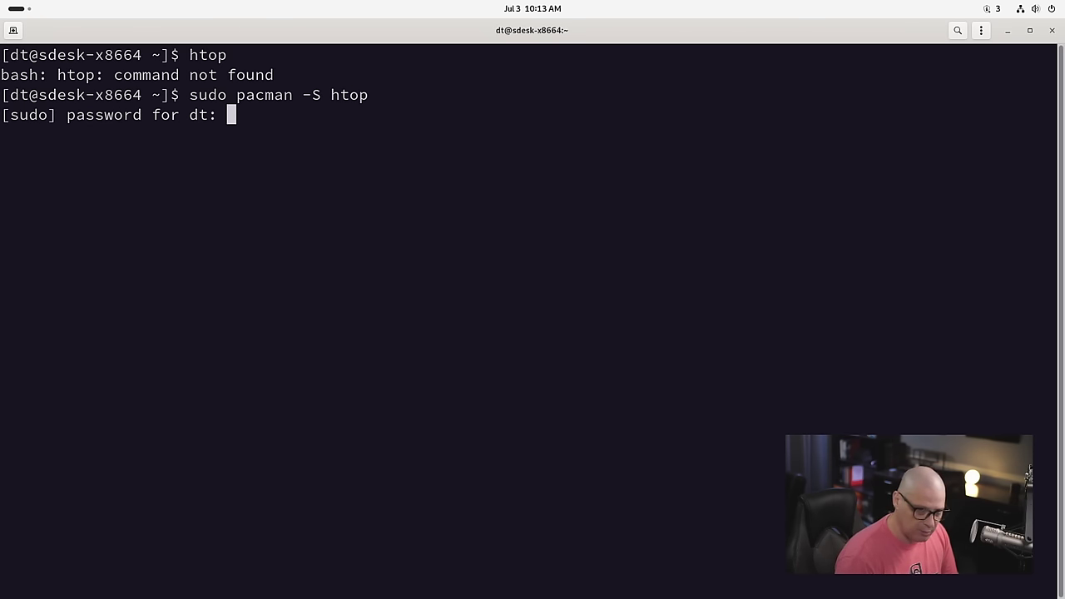
pyautogui.press('Return')
pyautogui.press('Return')
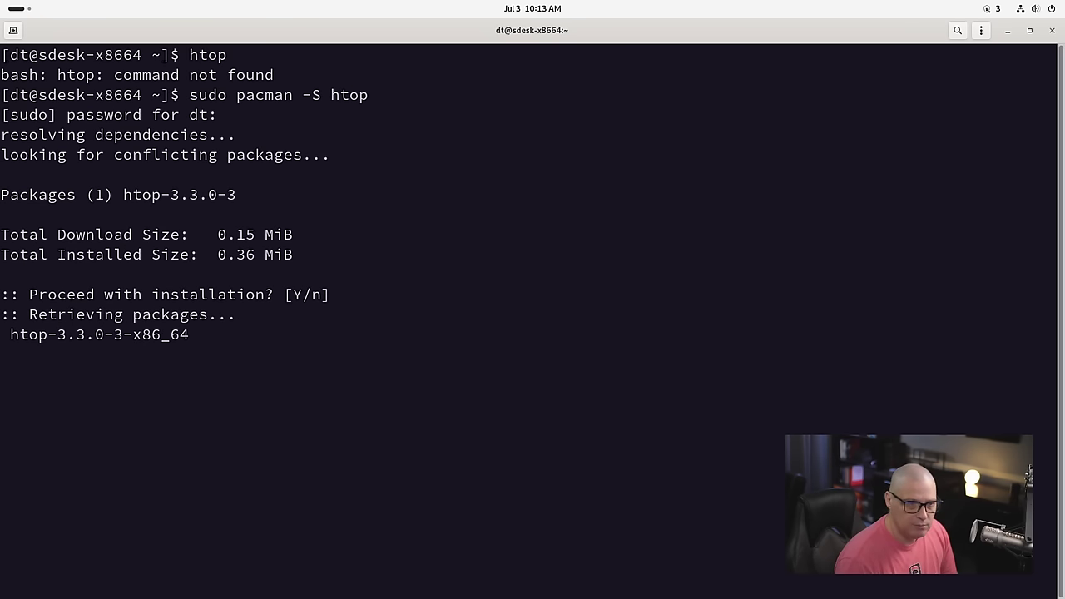
# Step: Run htop to view system processes, then quit with q
pyautogui.write('htop')
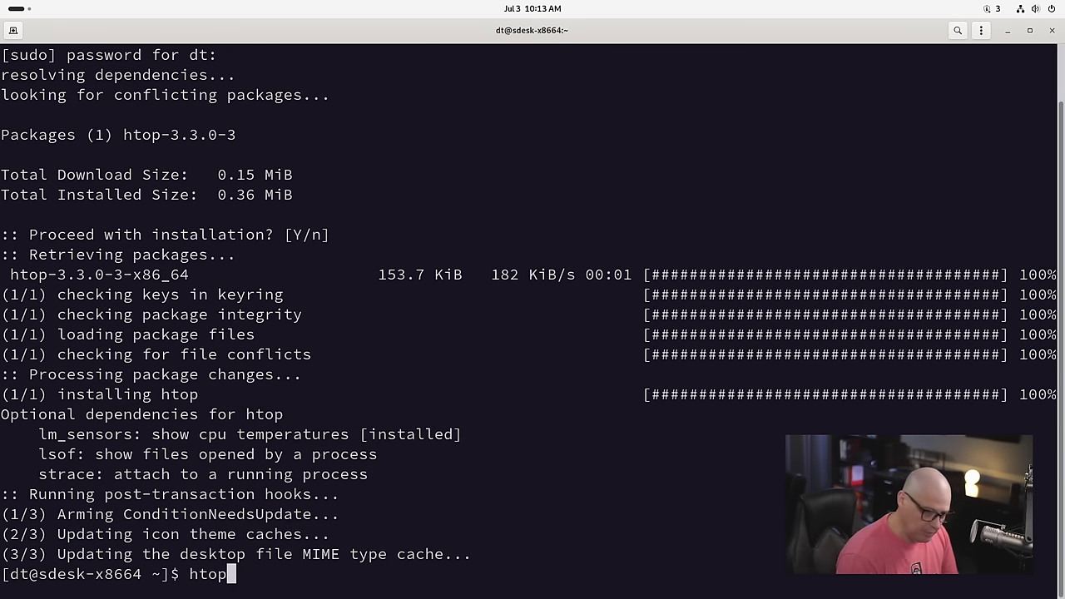
pyautogui.press('Return')
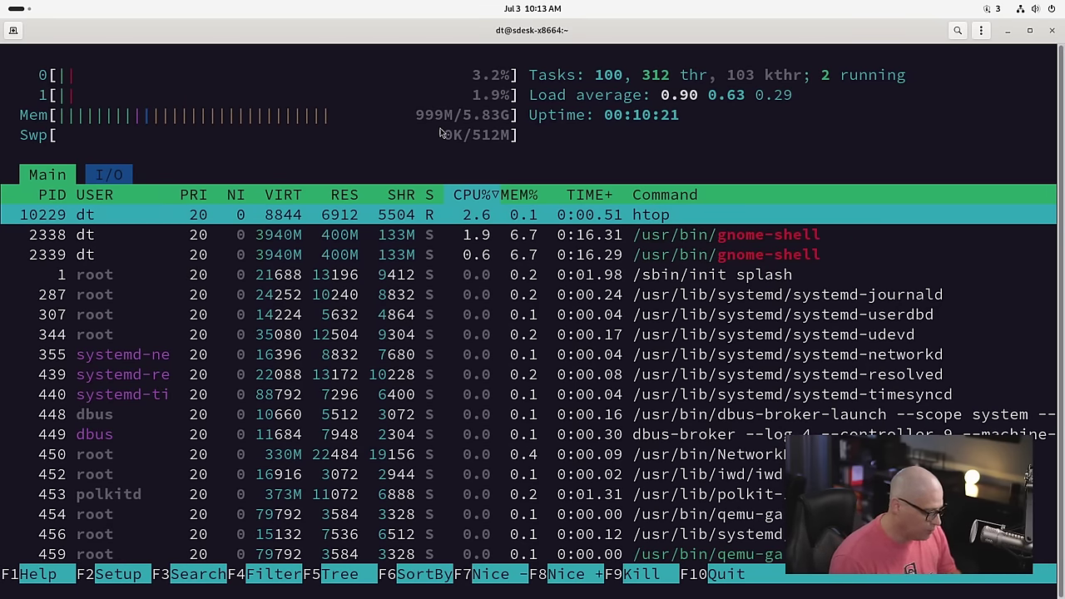
pyautogui.press('q')
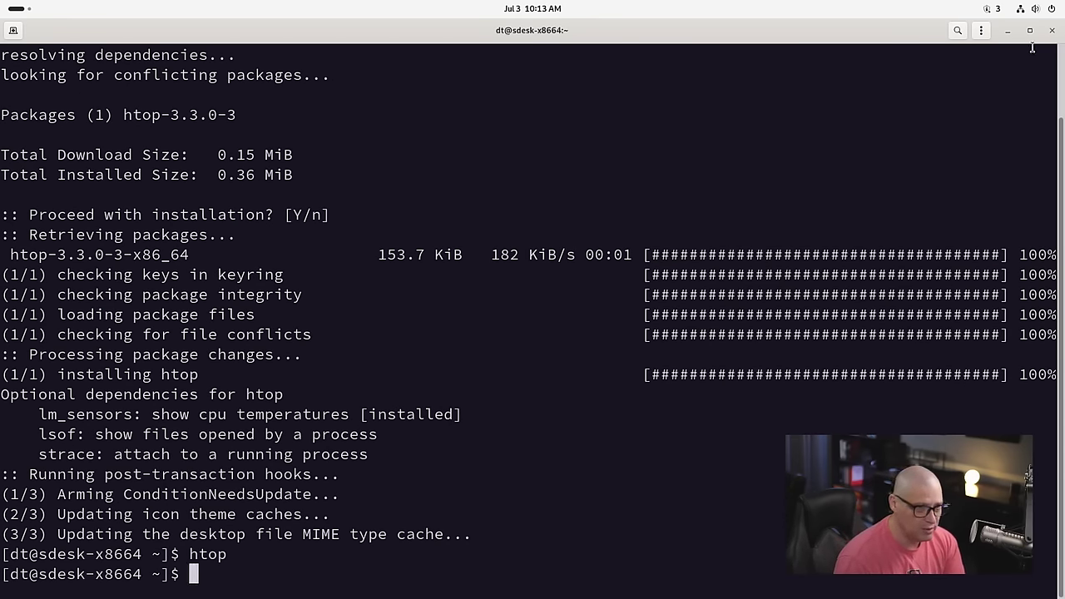
# Step: Close the terminal and open Swirl maximised on its New Tab start page
pyautogui.click(1052, 31)
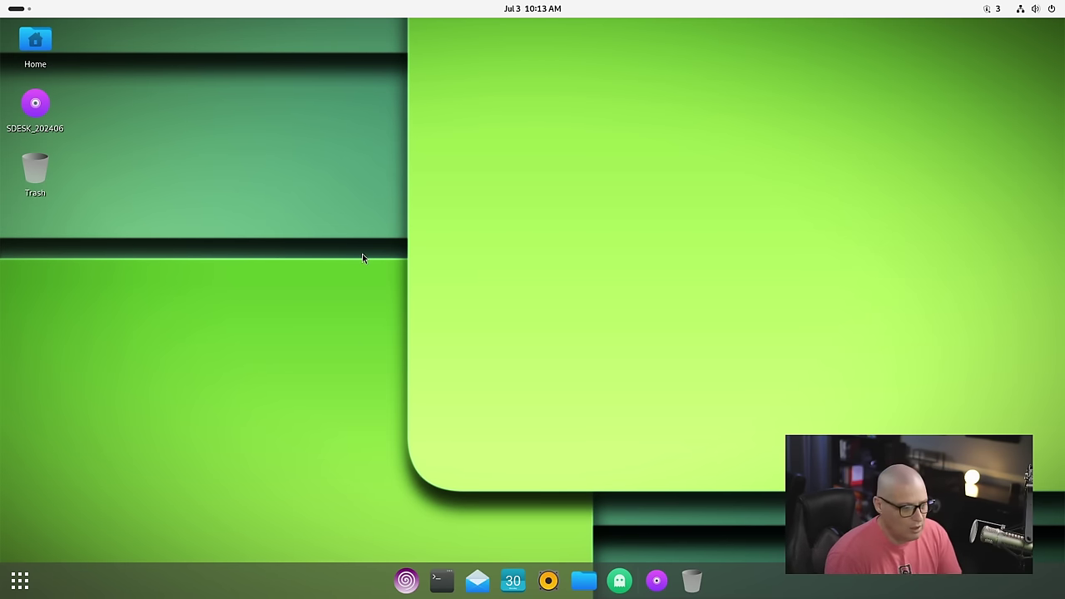
pyautogui.click(396, 581)
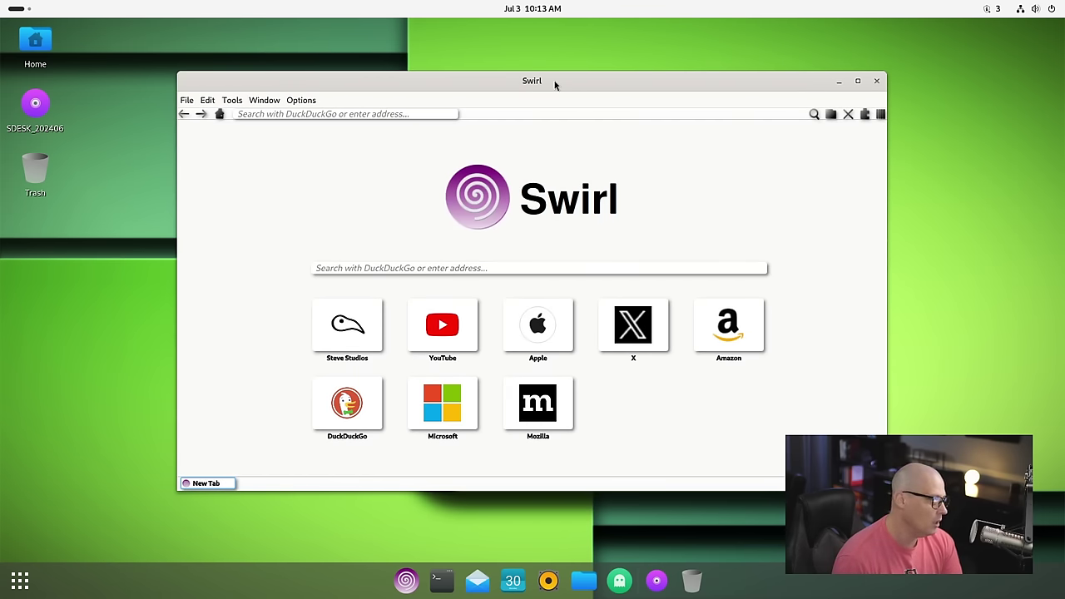
pyautogui.doubleClick(555, 81)
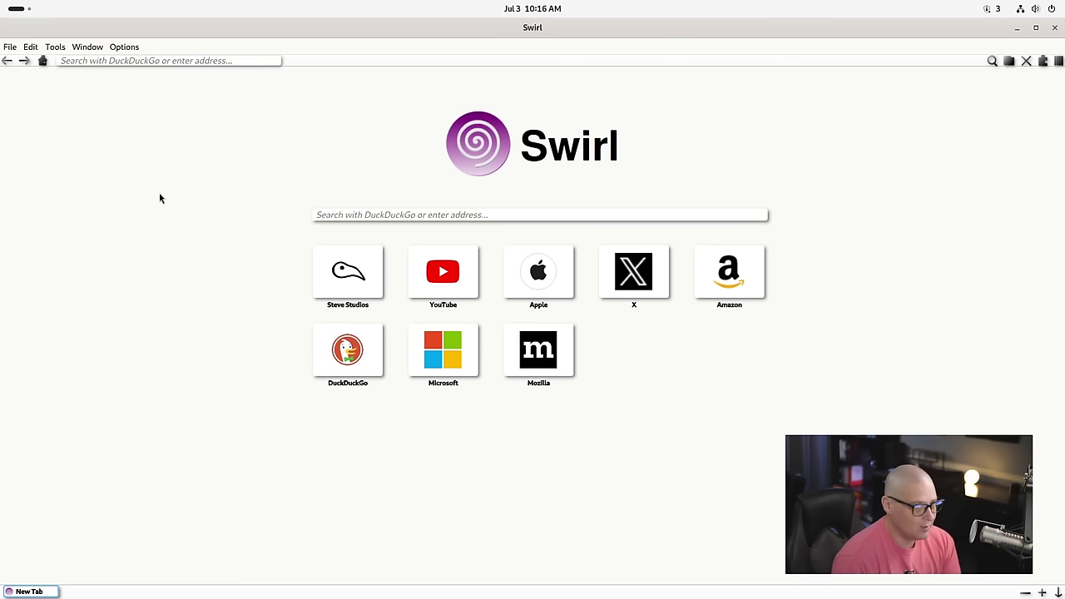
# Step: Look through Swirl's File and Edit menus, then focus the address field
pyautogui.click(11, 46)
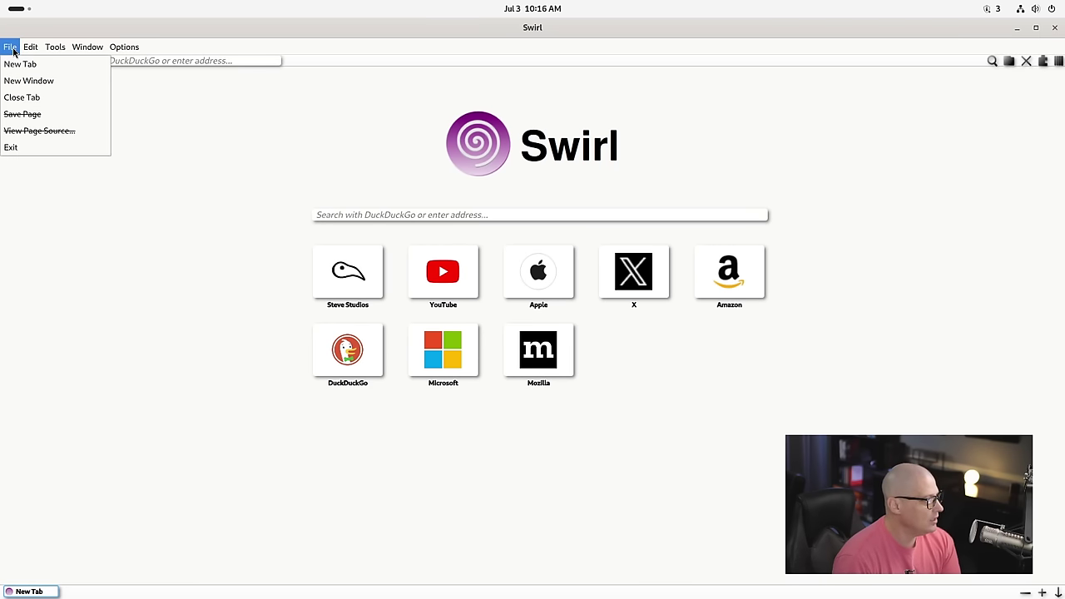
pyautogui.moveTo(133, 52)
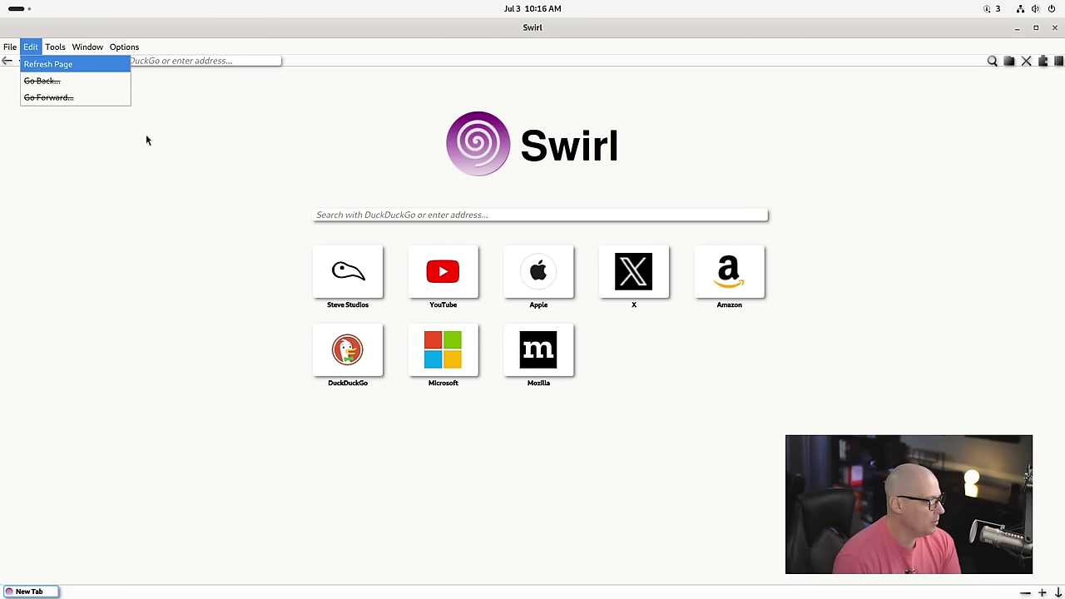
pyautogui.click(173, 176)
pyautogui.click(77, 59)
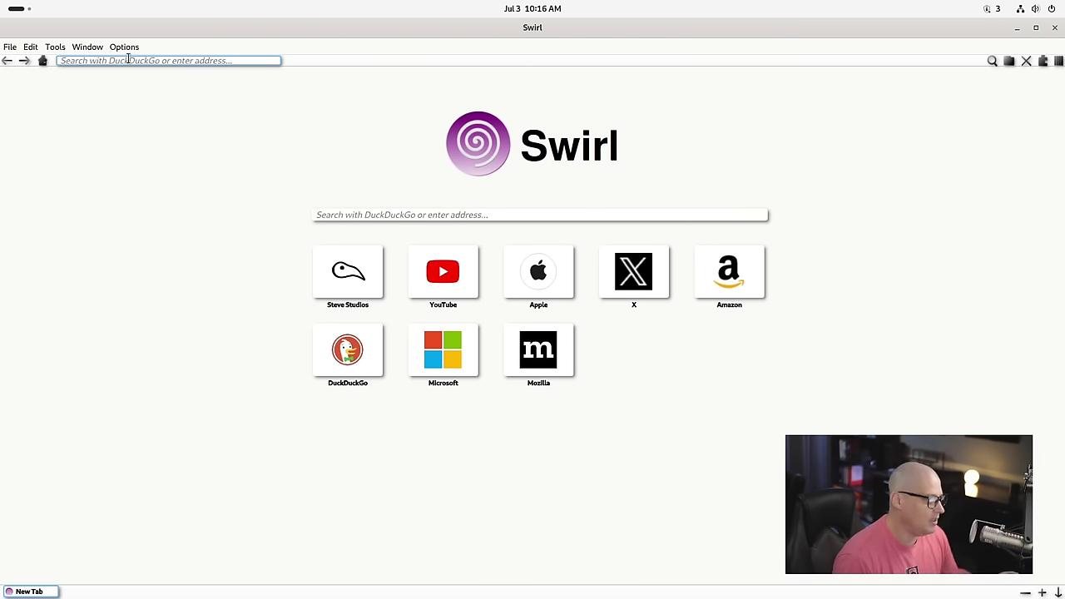
# Step: Enable Intelligent Tracking Prevention from the toolbar and dismiss its Okay notice
pyautogui.click(1009, 63)
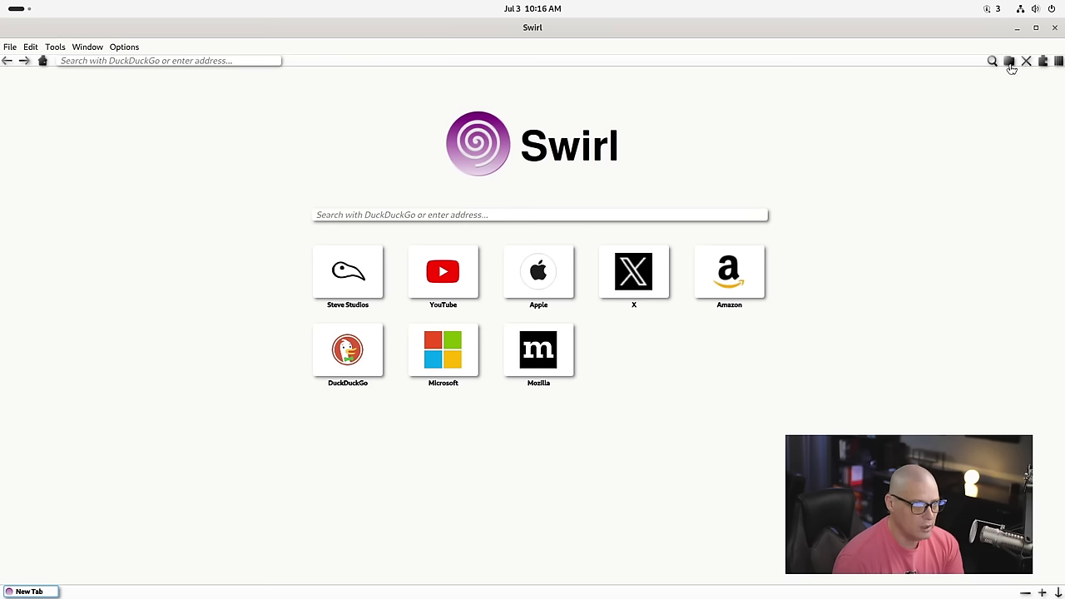
pyautogui.click(1027, 63)
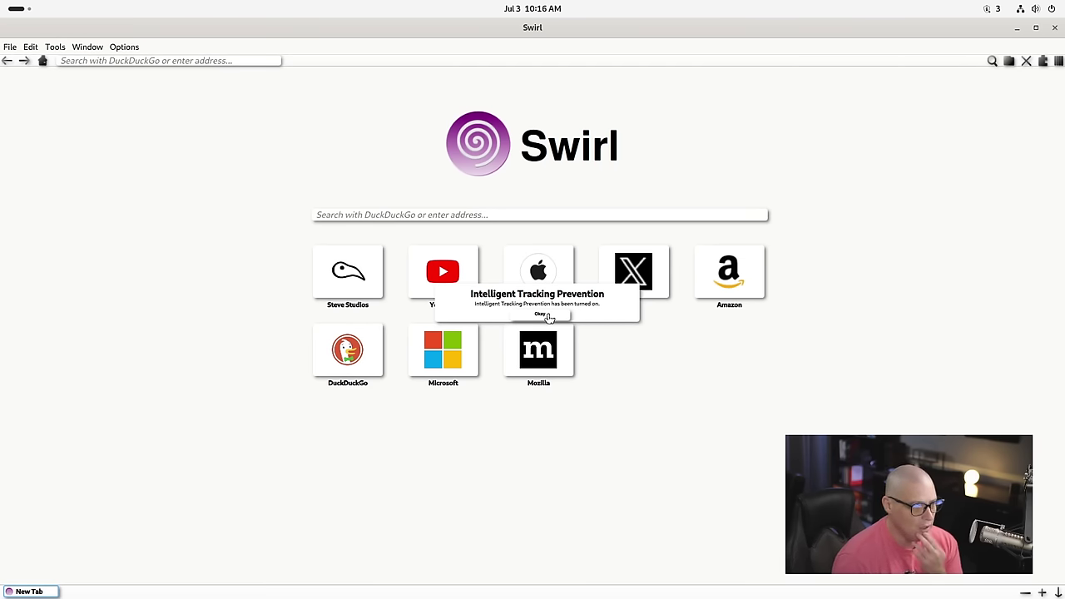
pyautogui.click(548, 316)
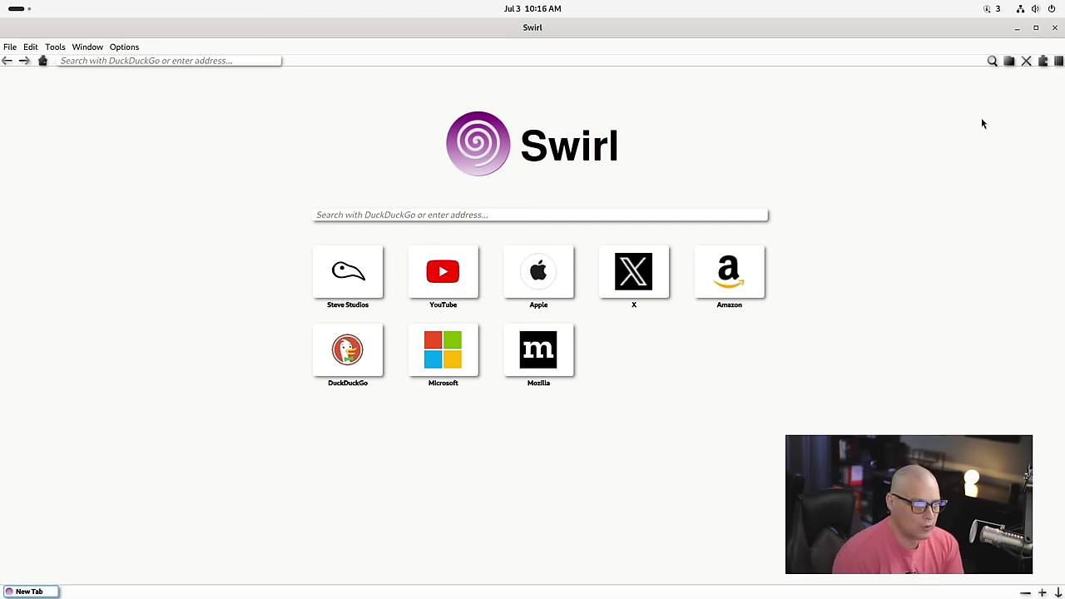
# Step: View Swirl's Plugins and Settings pages, close the browser, and launch Calendar showing July 2024
pyautogui.click(1042, 63)
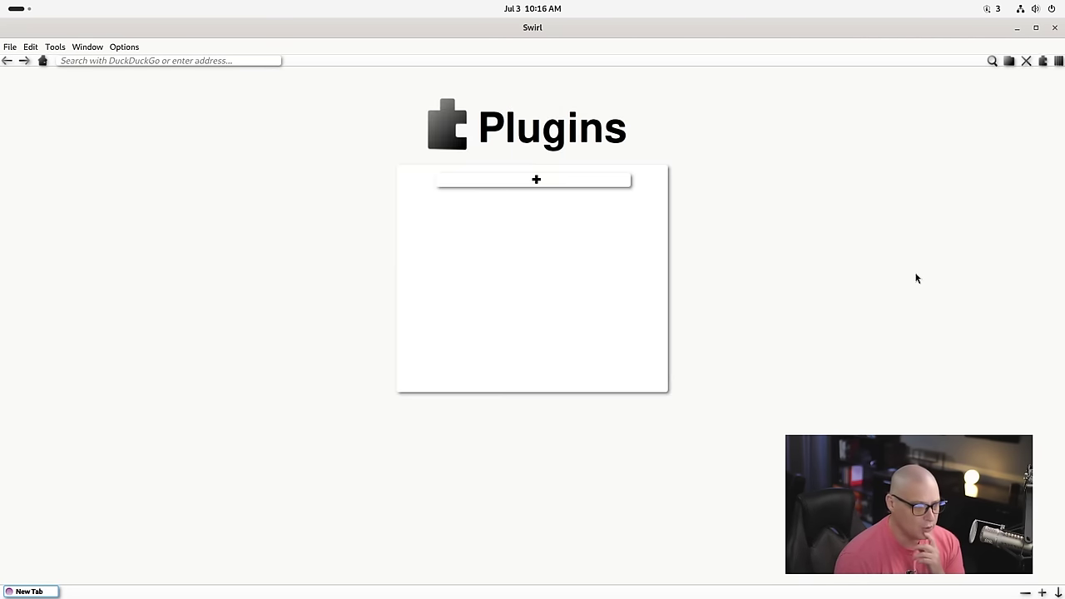
pyautogui.click(7, 60)
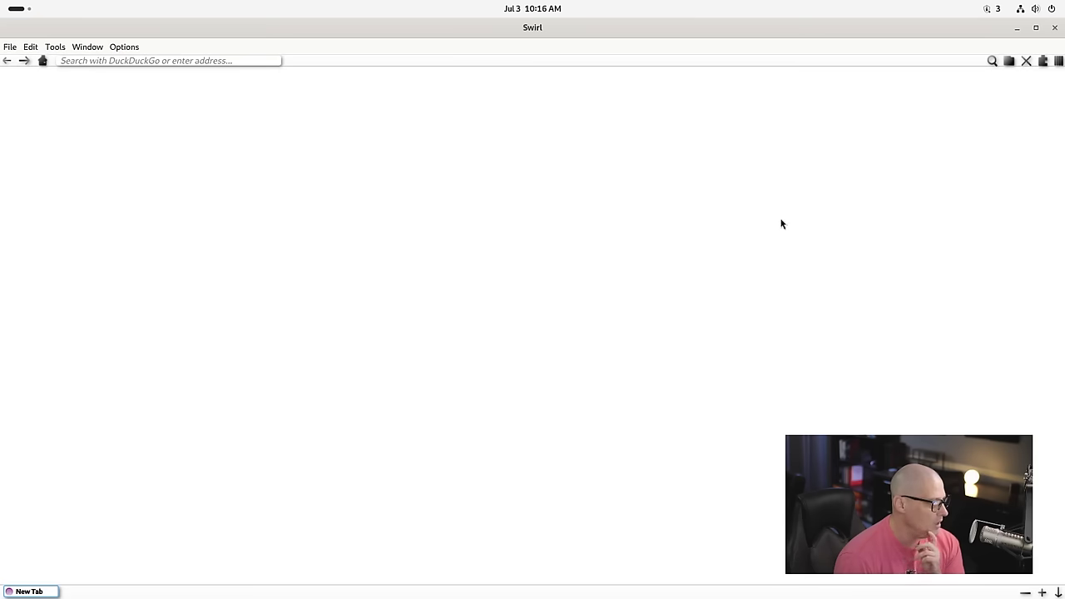
pyautogui.click(1058, 63)
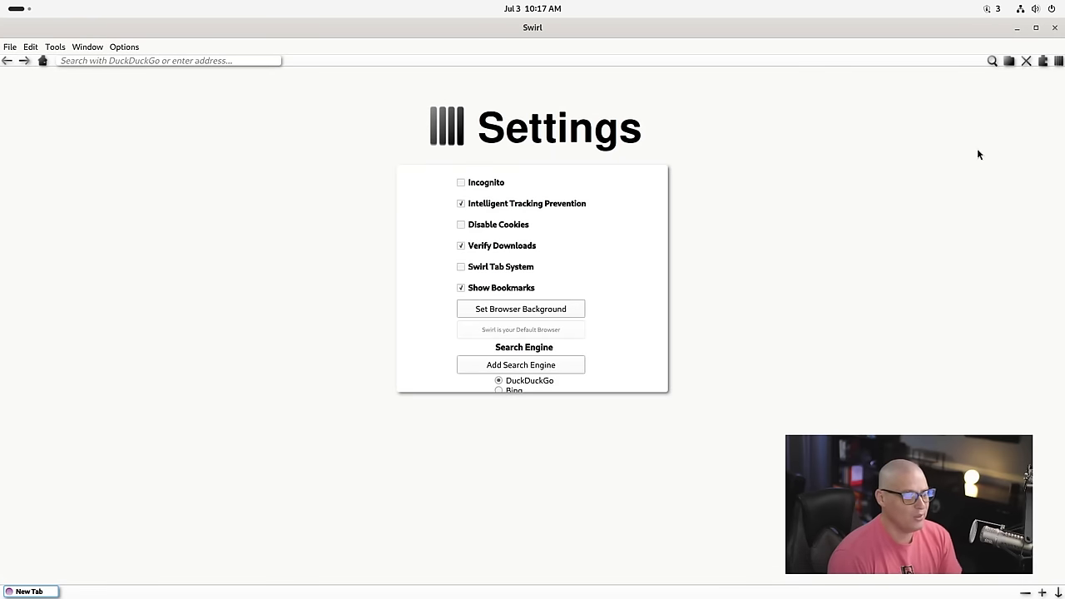
pyautogui.click(1054, 29)
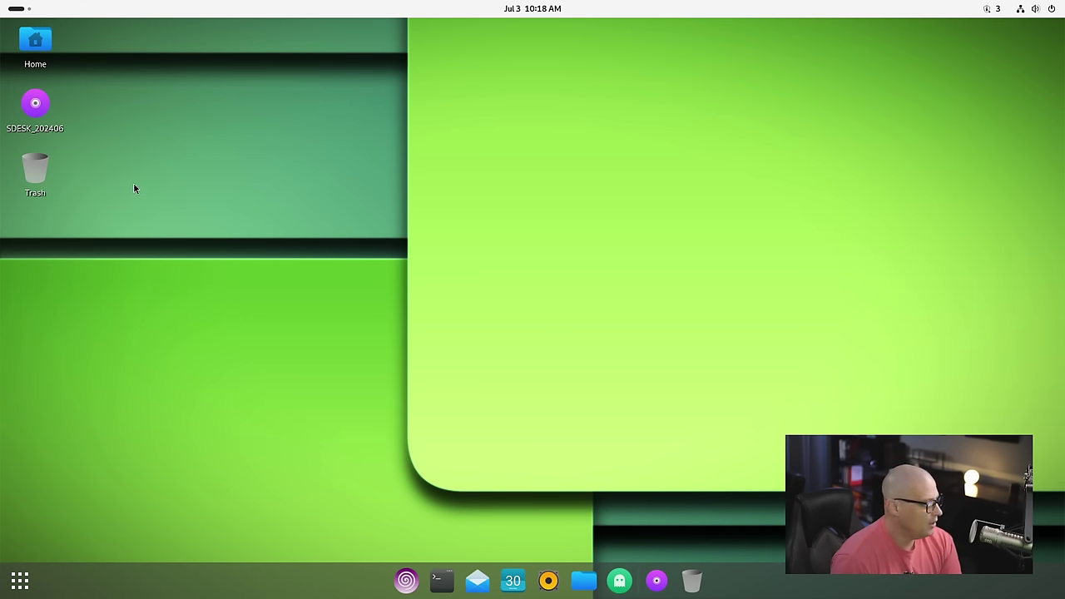
pyautogui.click(524, 577)
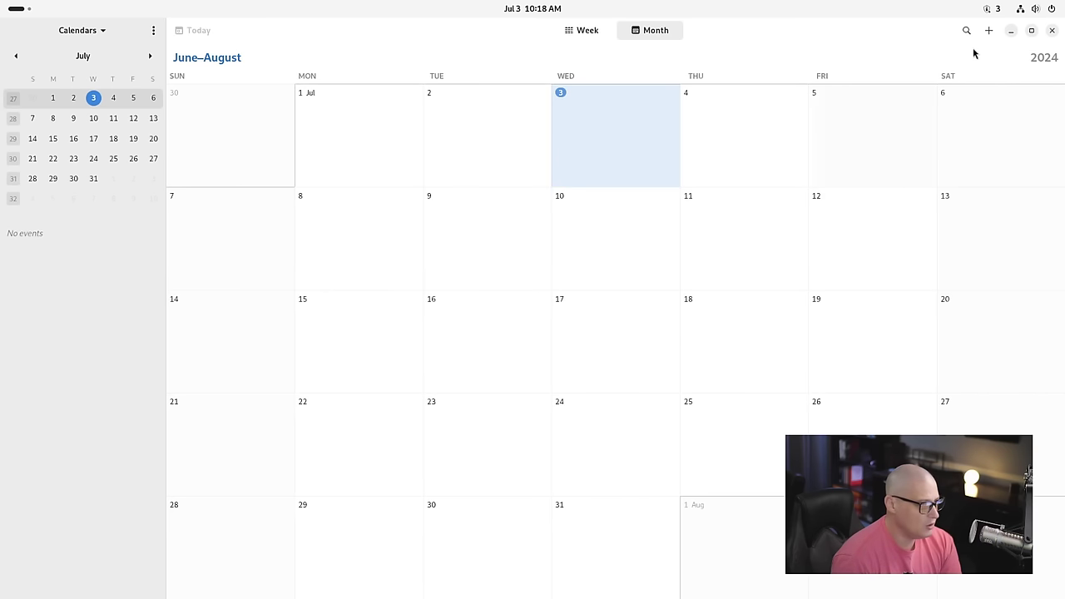
# Step: Close Calendar, view GNOME Music's About box showing version 46.0, then close Music
pyautogui.click(1052, 30)
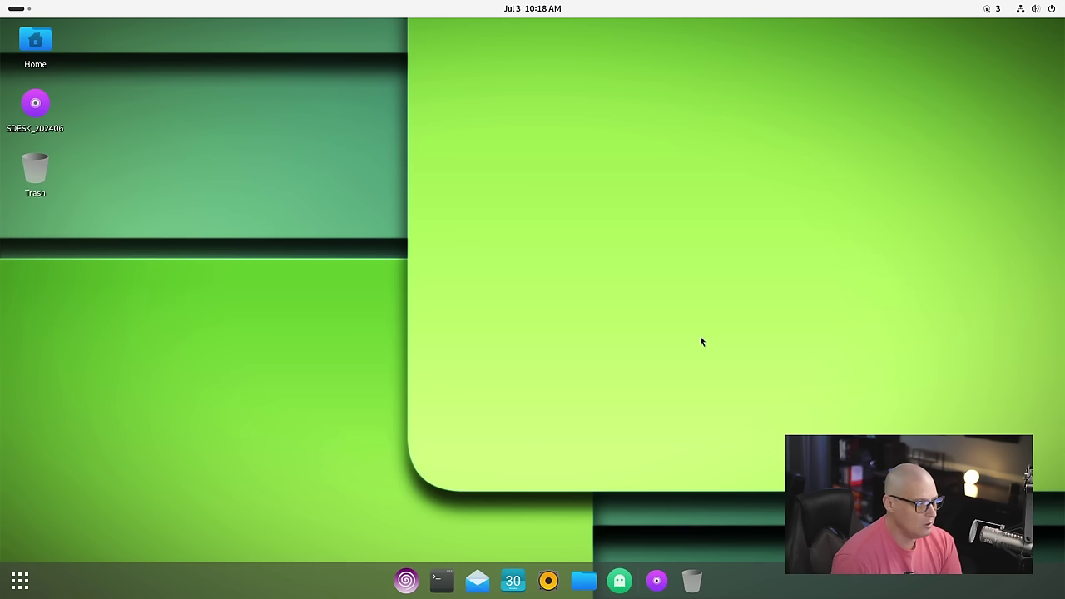
pyautogui.click(553, 590)
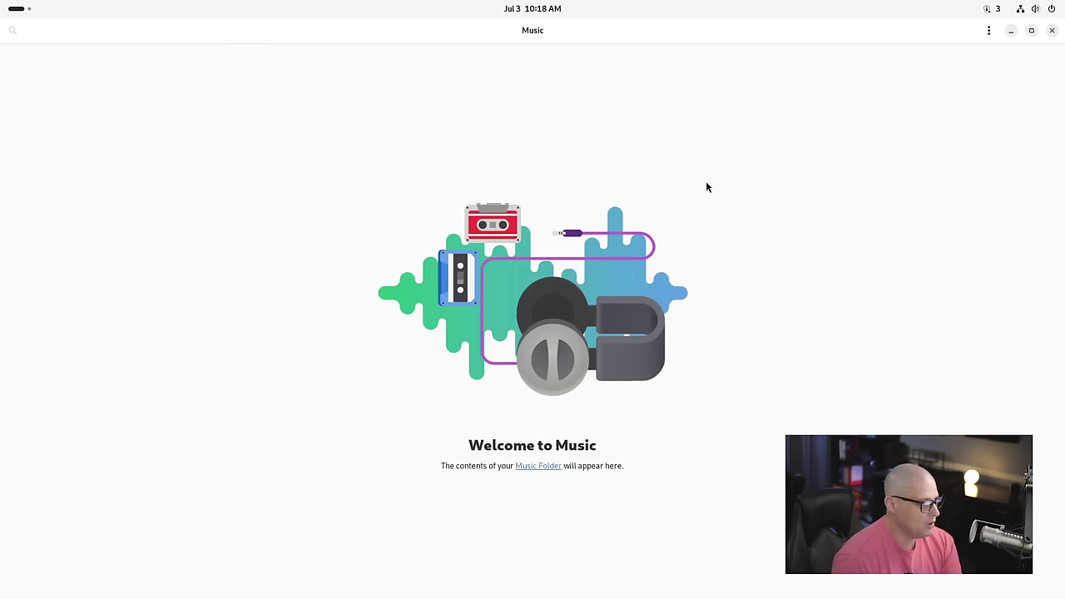
pyautogui.click(988, 30)
pyautogui.click(975, 118)
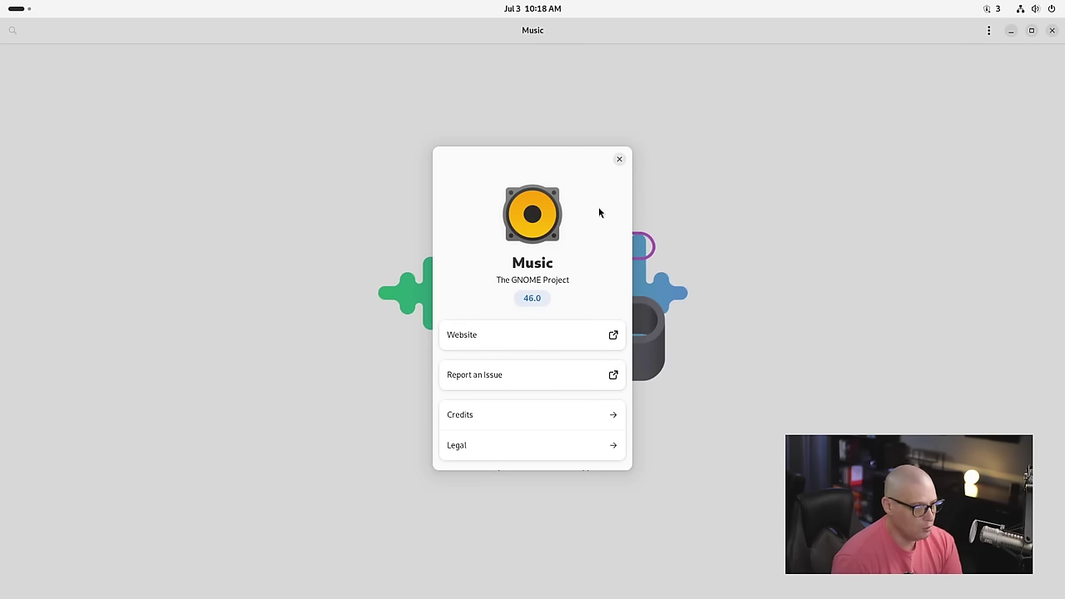
pyautogui.click(618, 161)
pyautogui.click(1051, 30)
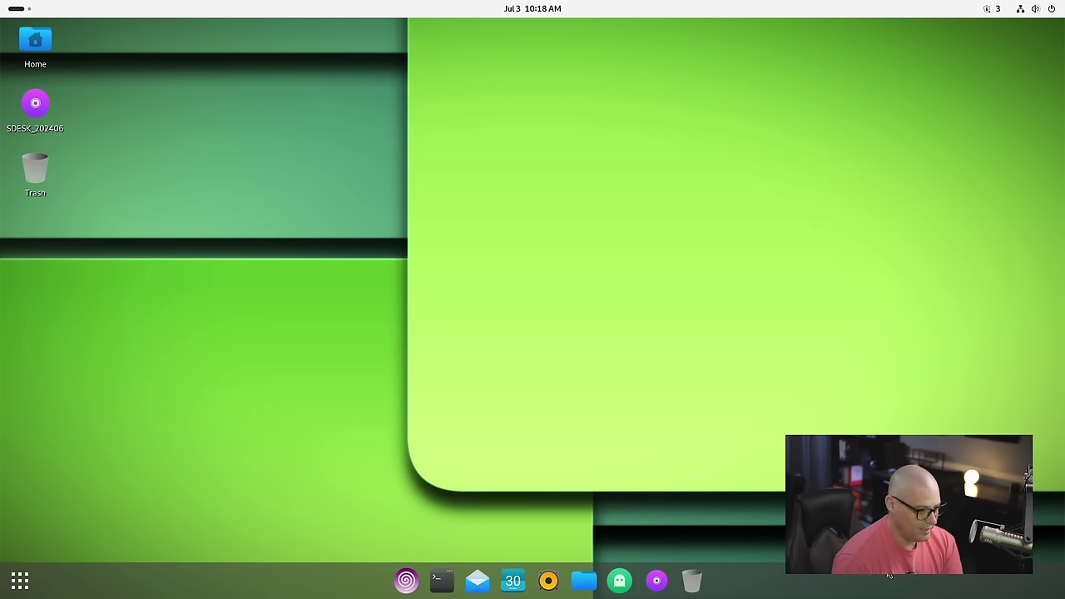
# Step: Open Files on the Home folder, drag its window up and right, then close it
pyautogui.click(584, 581)
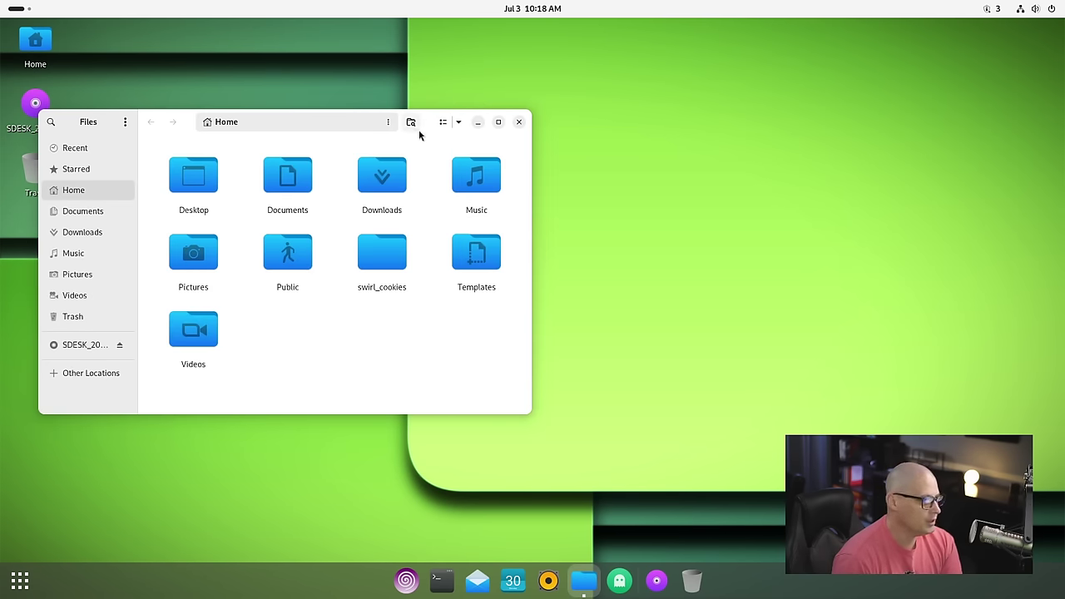
pyautogui.moveTo(419, 131); pyautogui.dragTo(515, 108)
pyautogui.click(615, 99)
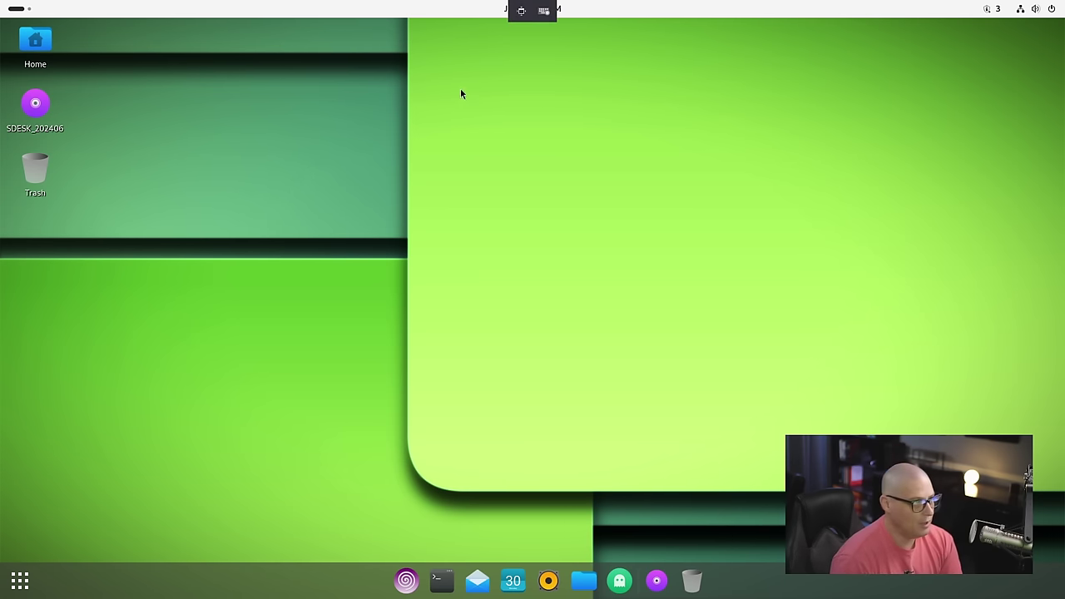
# Step: Via the desktop menu's display settings, choose the Dark style, close Settings, show the app grid
pyautogui.rightClick(219, 242)
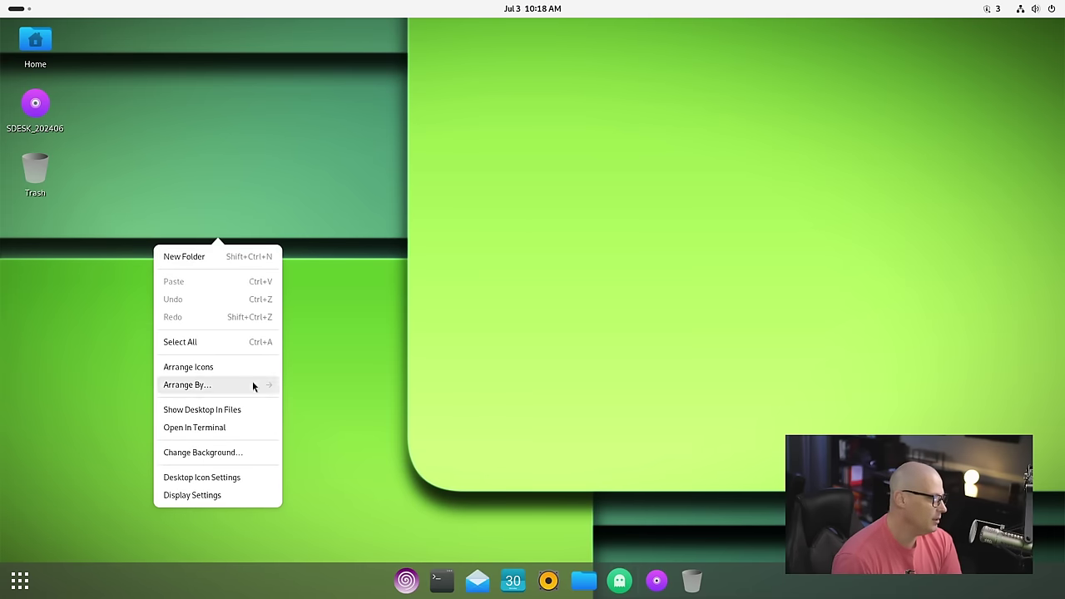
pyautogui.click(226, 494)
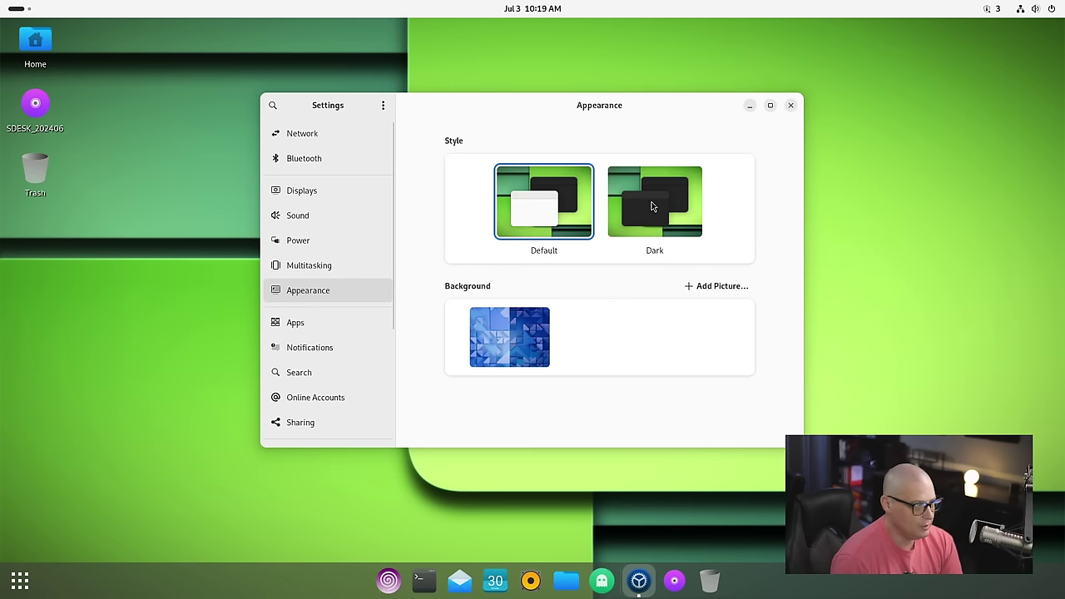
pyautogui.click(651, 205)
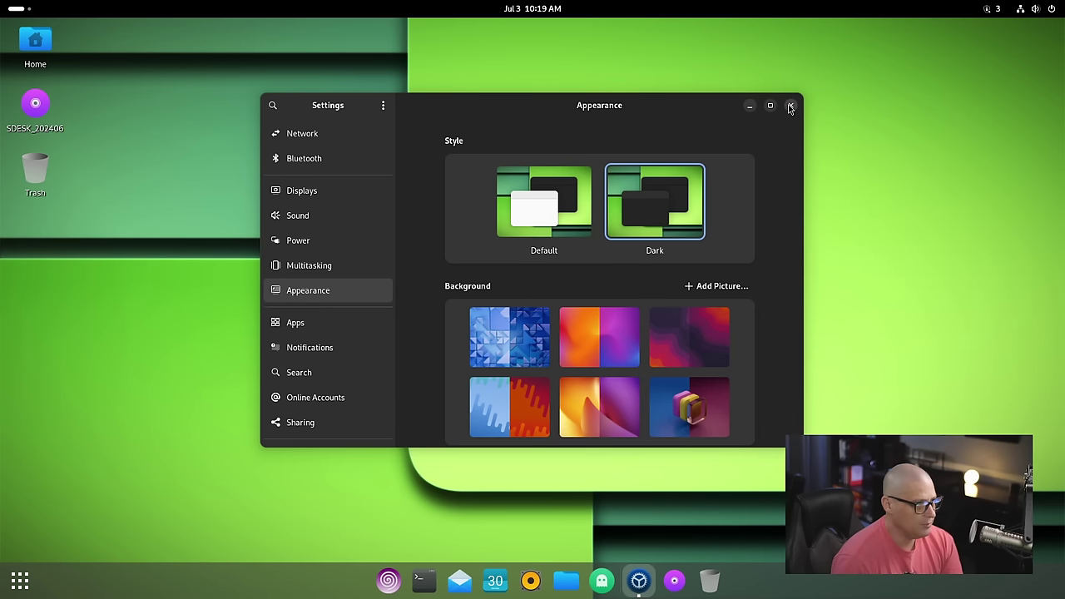
pyautogui.click(790, 107)
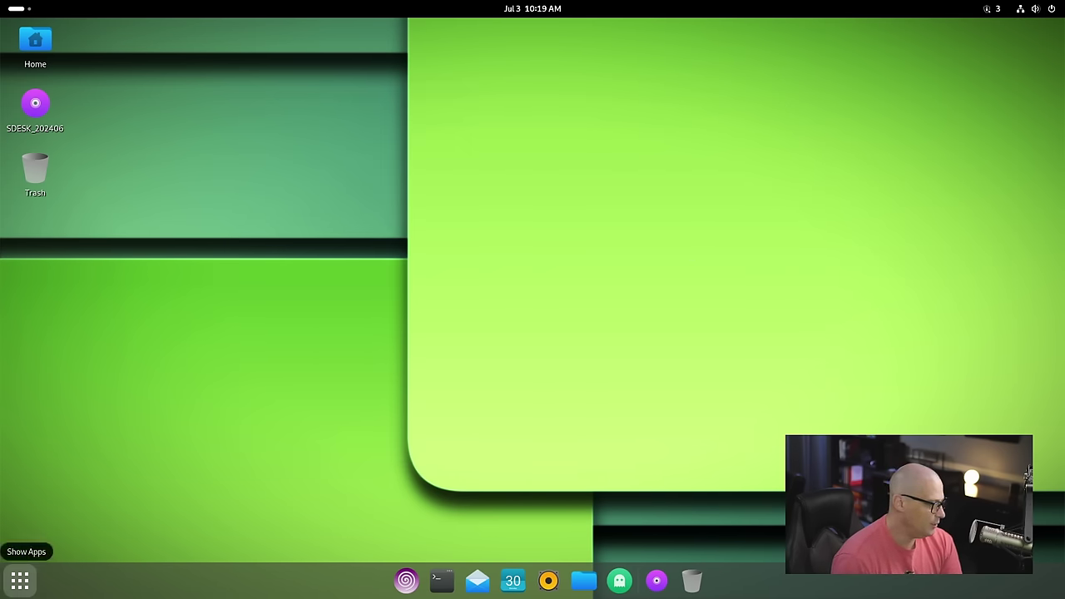
pyautogui.click(27, 584)
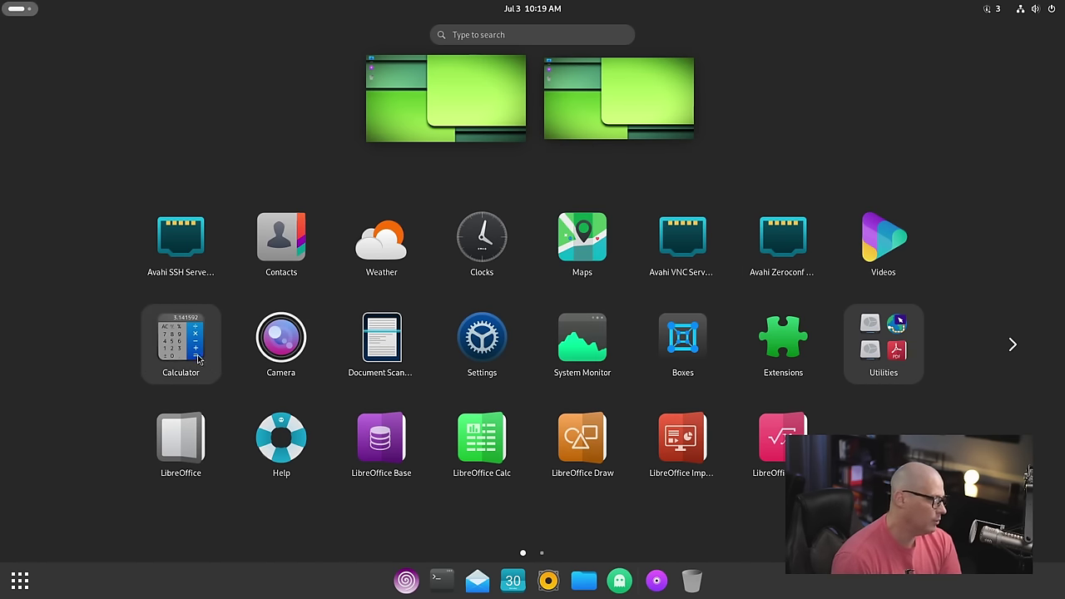
pyautogui.click(284, 343)
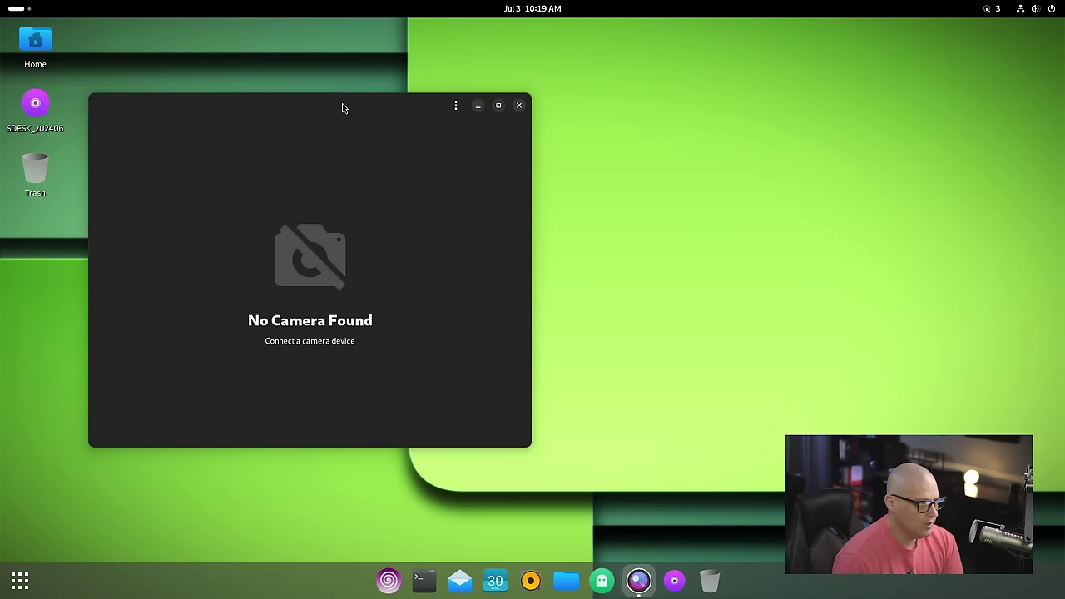
pyautogui.moveTo(342, 107); pyautogui.dragTo(461, 107)
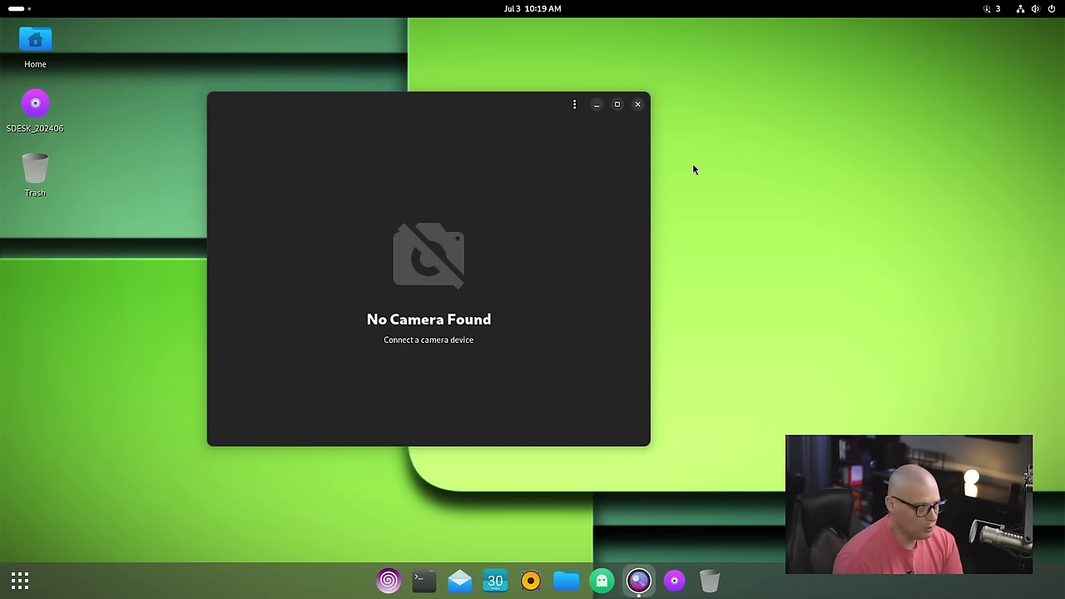
pyautogui.click(574, 104)
pyautogui.click(571, 168)
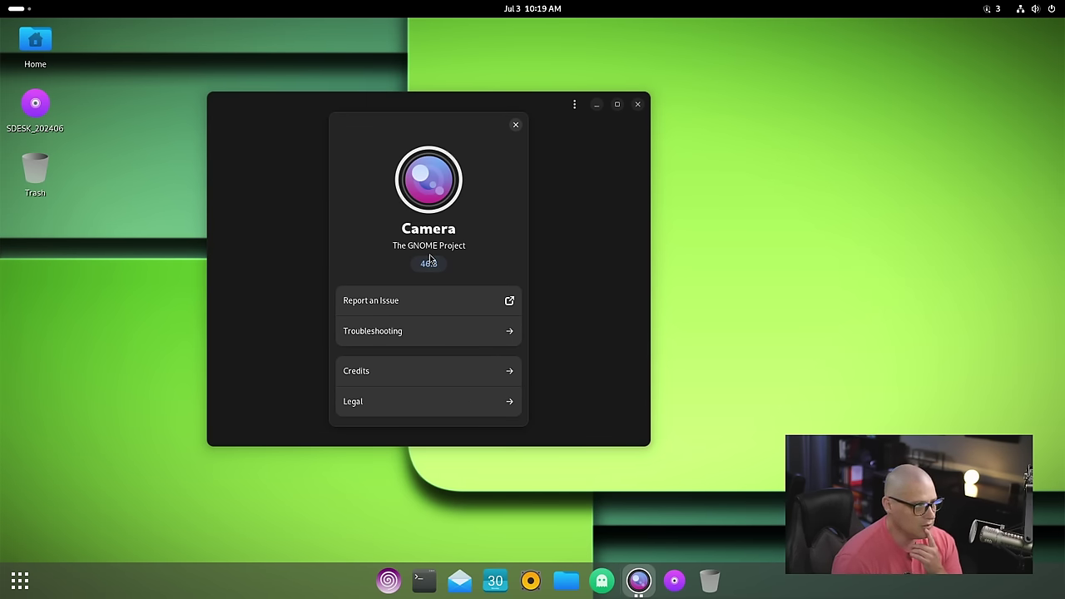
pyautogui.click(516, 125)
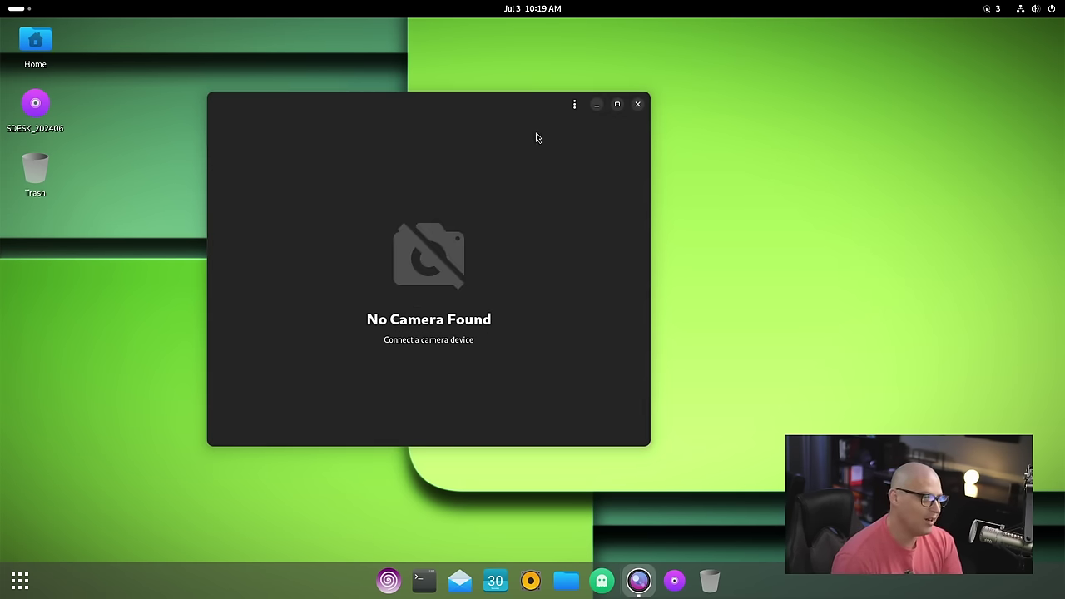
pyautogui.click(637, 105)
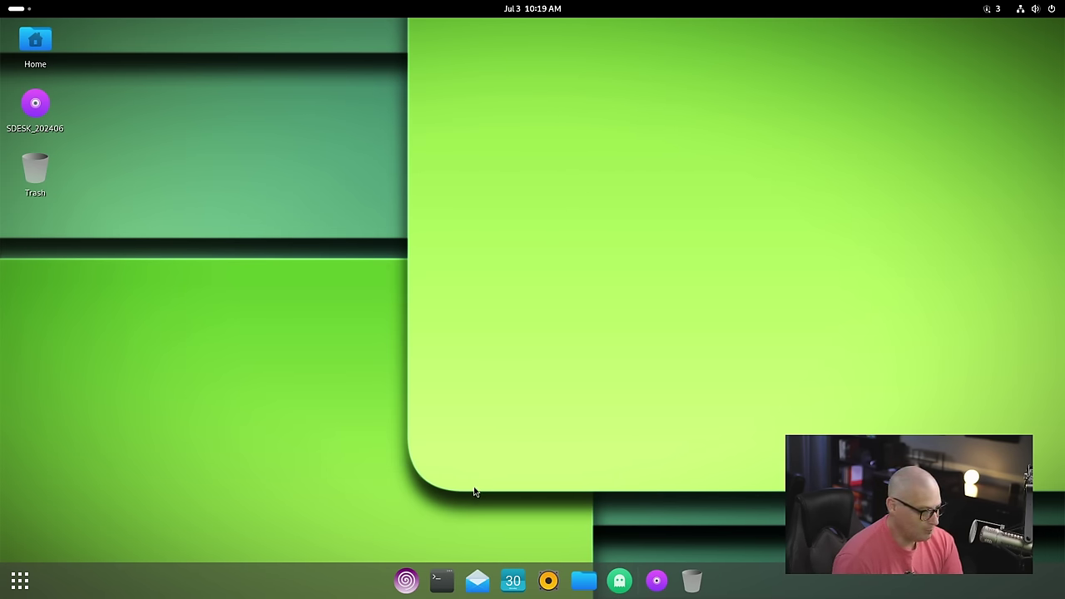
pyautogui.click(442, 581)
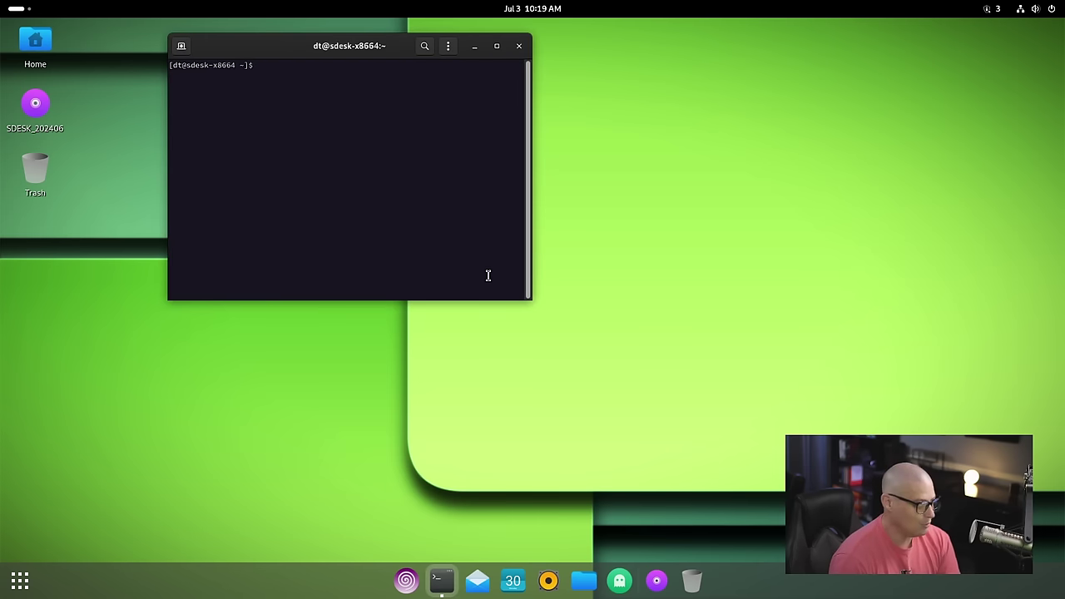
pyautogui.write('camera')
pyautogui.press('Return')
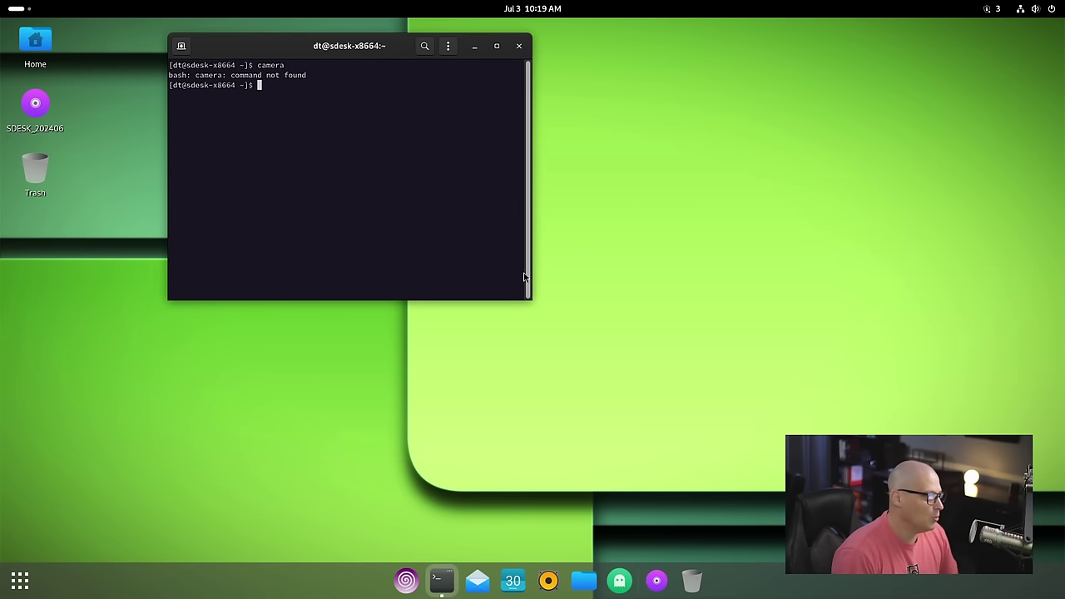
pyautogui.click(518, 45)
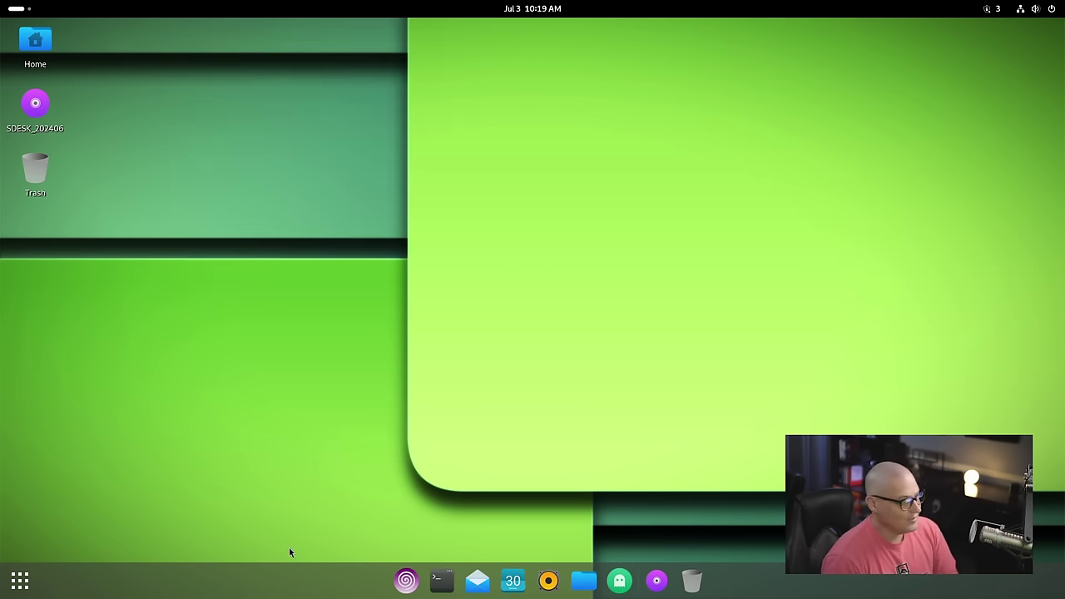
pyautogui.click(20, 581)
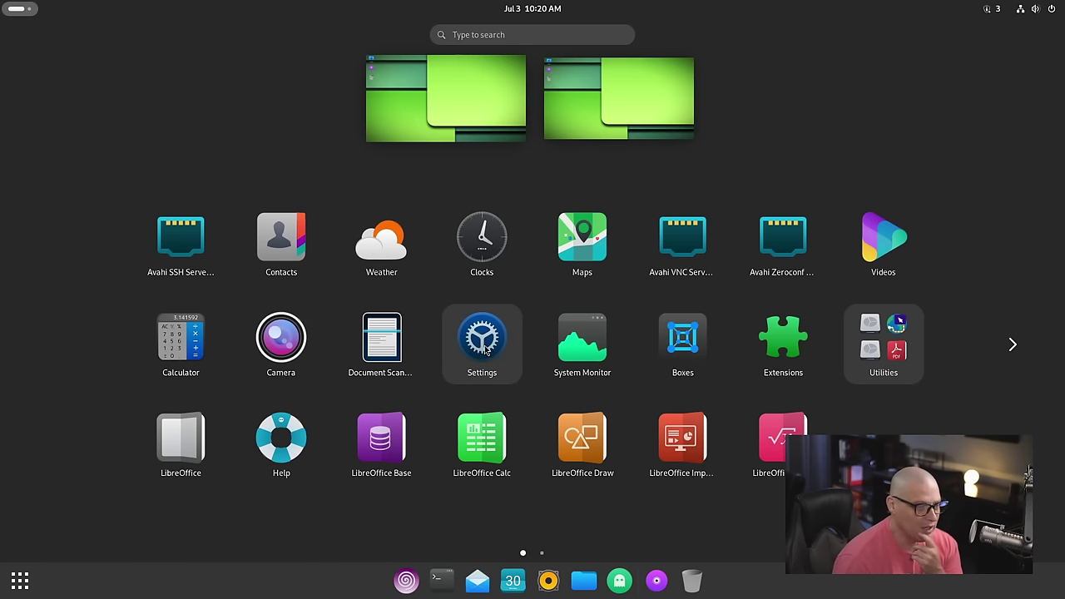
pyautogui.click(579, 343)
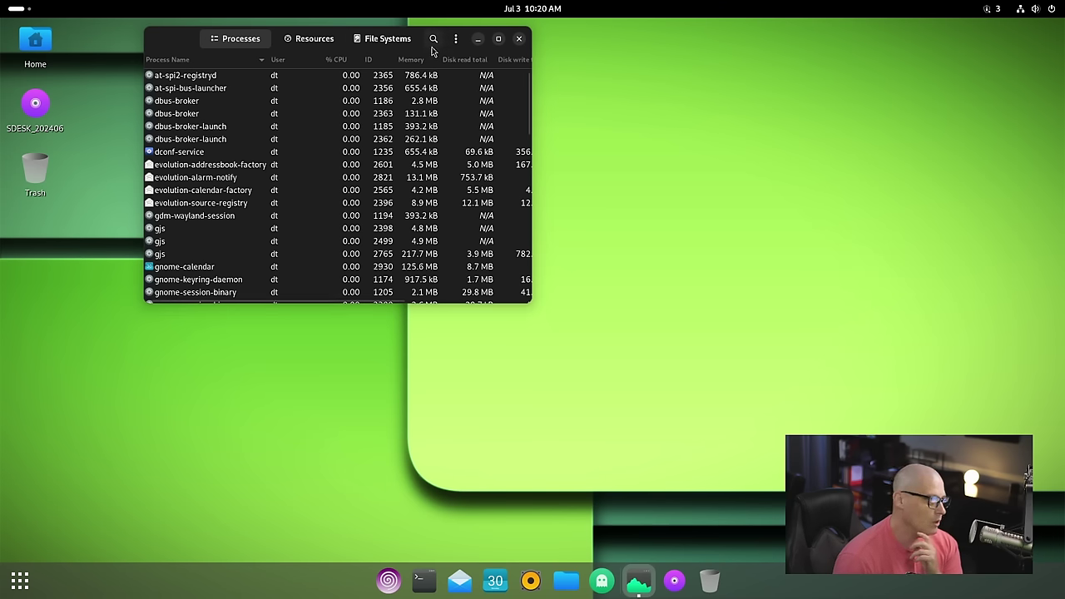
pyautogui.moveTo(422, 48); pyautogui.dragTo(580, 111)
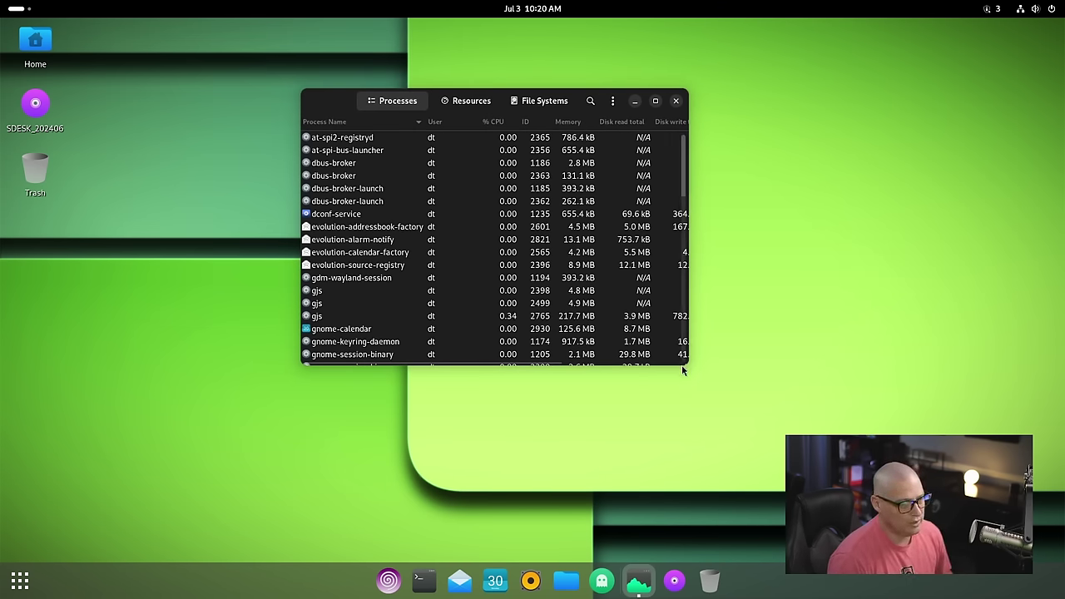
pyautogui.click(675, 101)
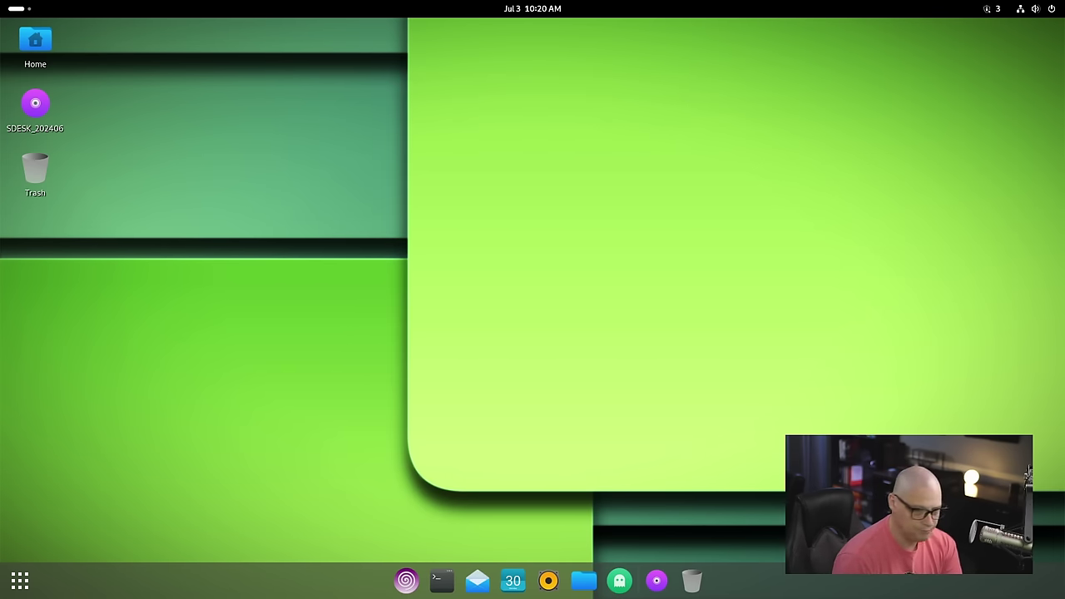
pyautogui.press('super+a')
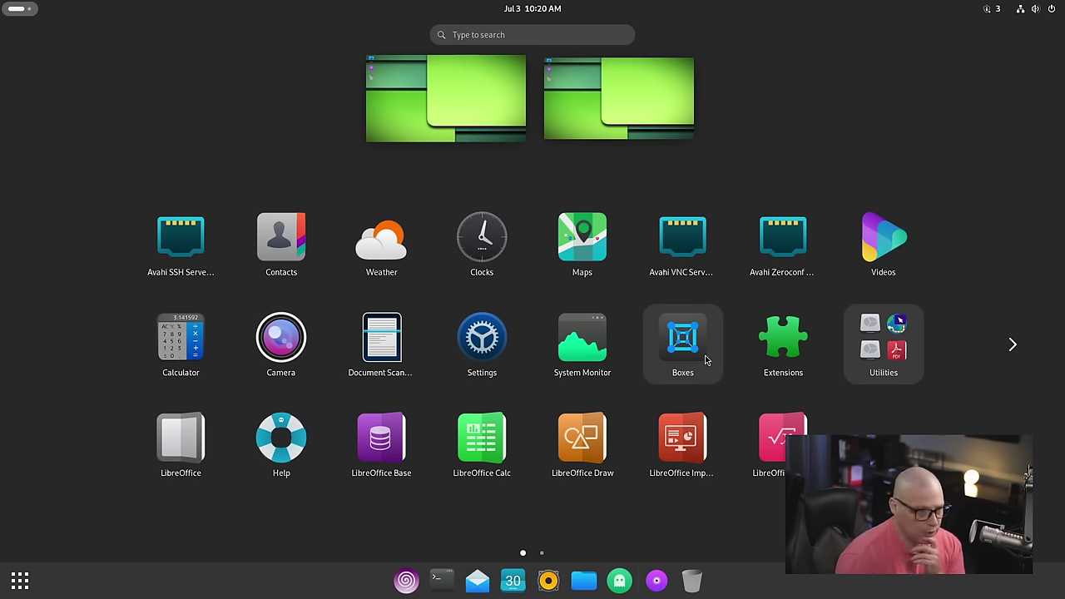
pyautogui.click(682, 341)
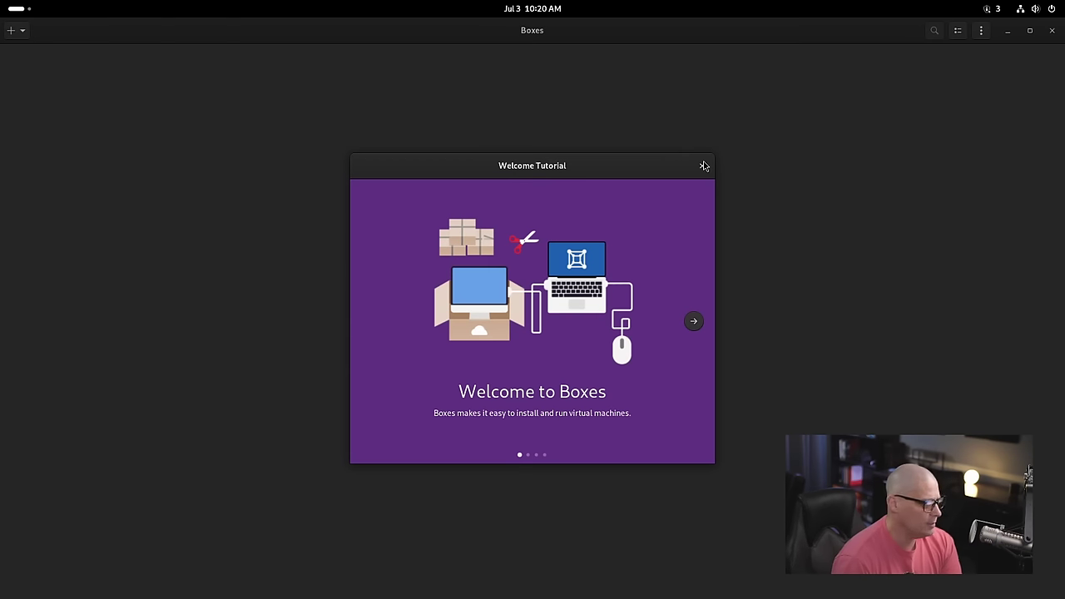
pyautogui.click(702, 166)
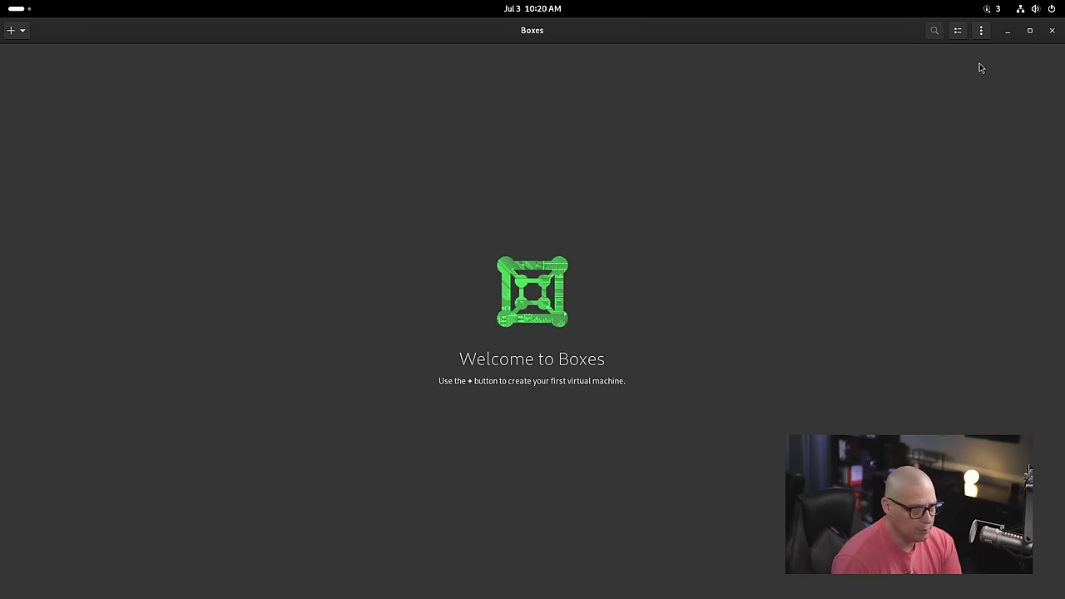
pyautogui.click(1052, 31)
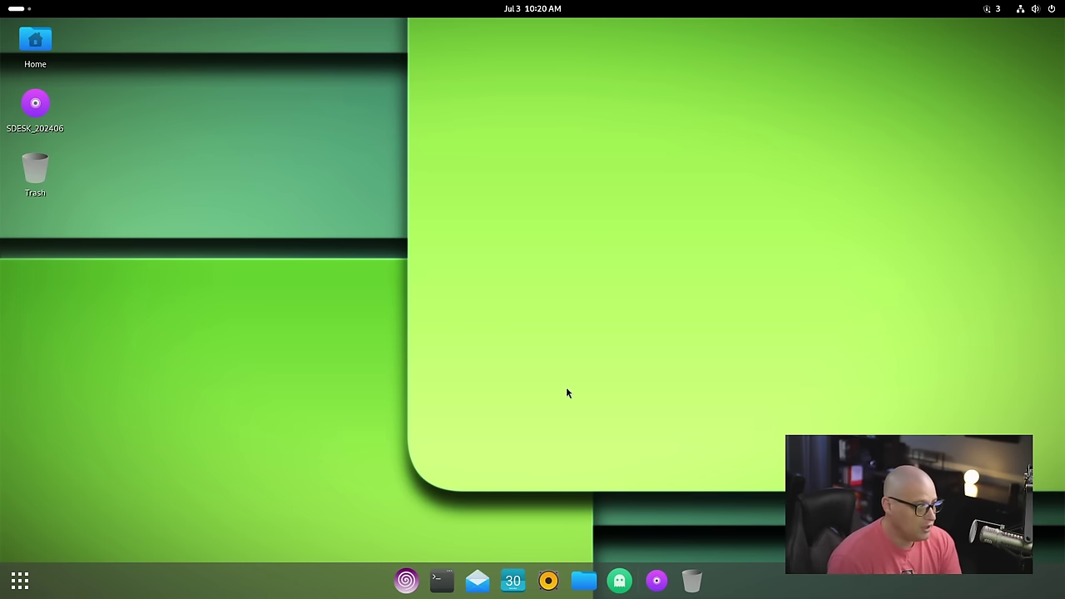
# Step: Launch Extensions, switch extensions on, enlarge the window, and glance at the pending updates menu
pyautogui.click(20, 581)
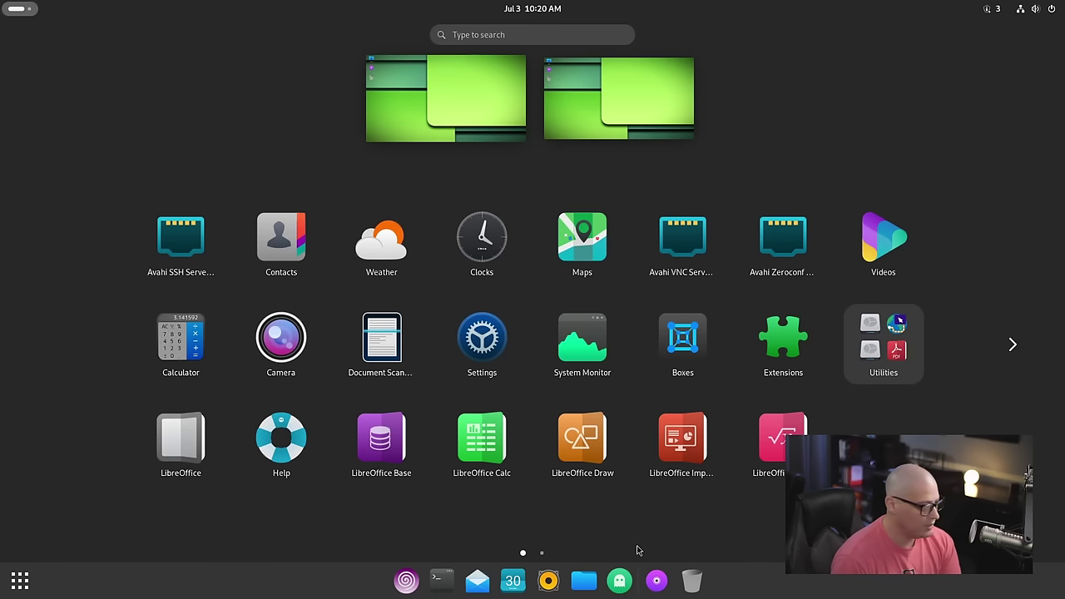
pyautogui.click(782, 339)
pyautogui.click(441, 80)
pyautogui.moveTo(254, 38); pyautogui.dragTo(328, 94)
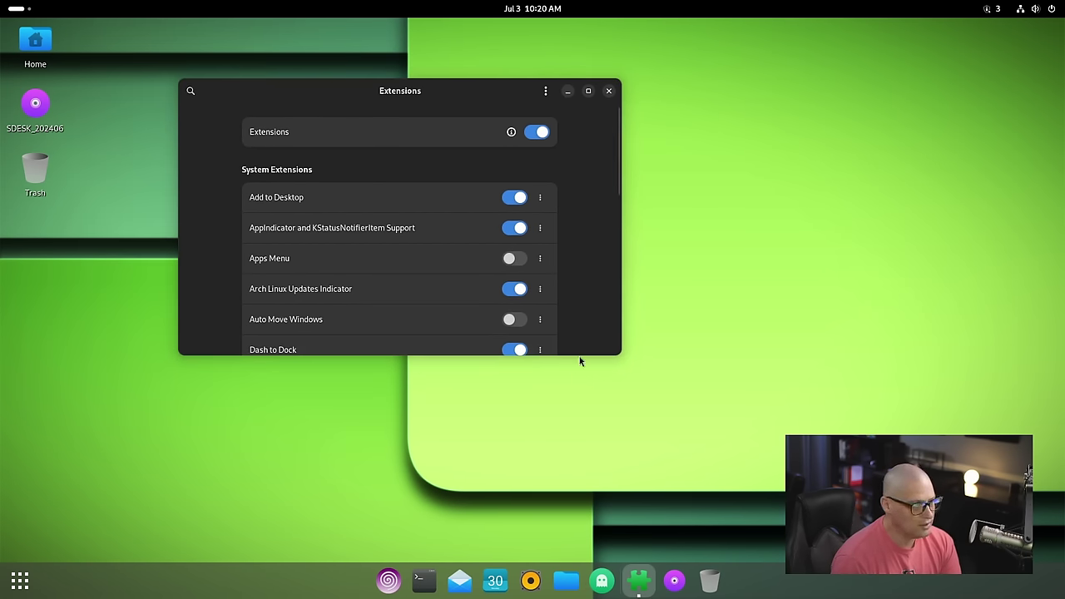
pyautogui.moveTo(578, 351); pyautogui.dragTo(578, 522)
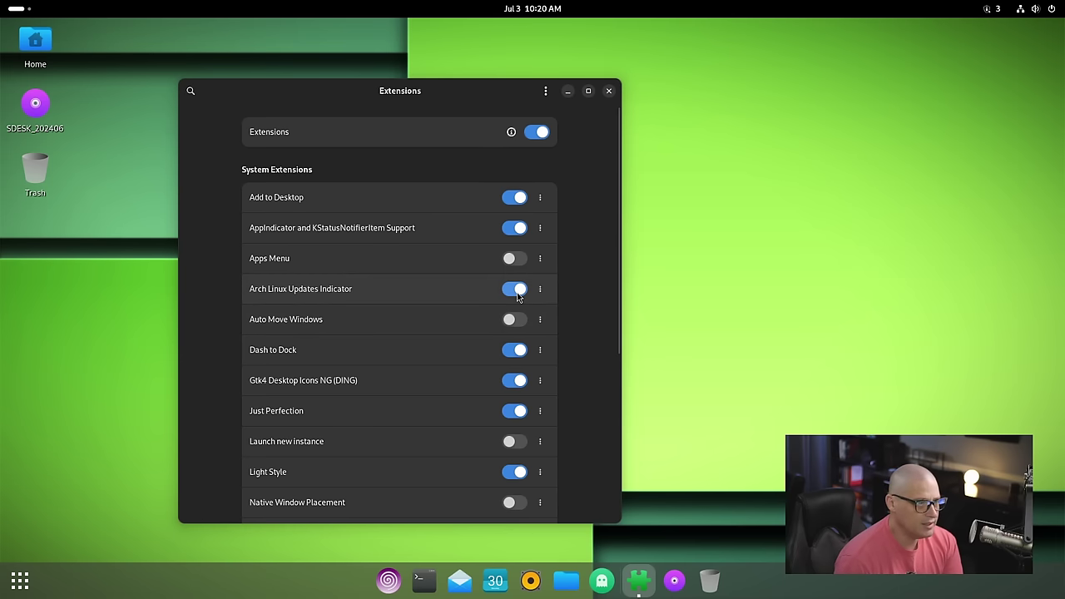
pyautogui.click(1001, 10)
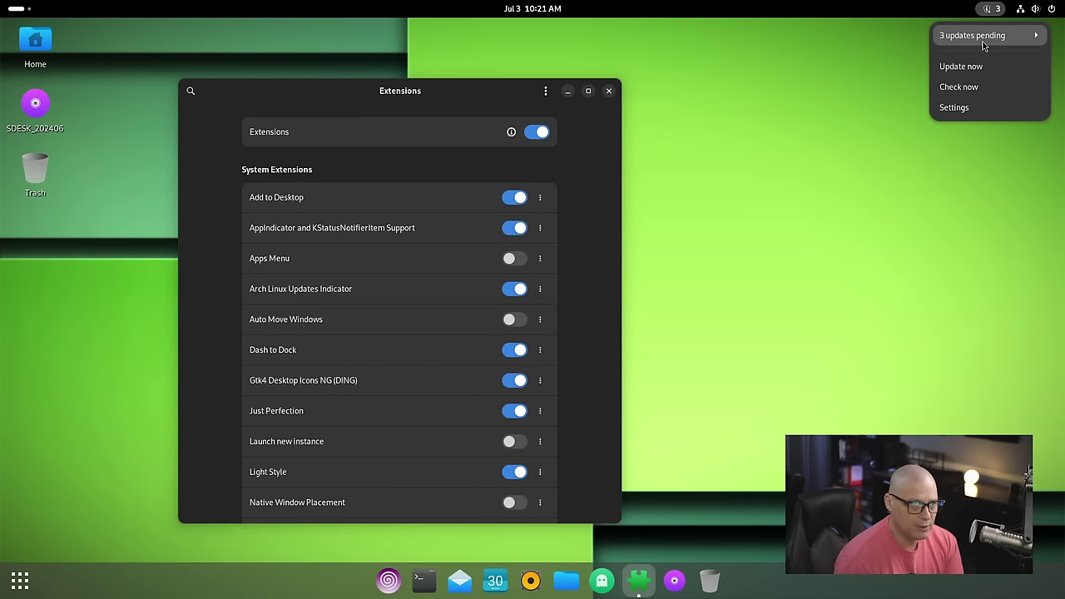
pyautogui.click(716, 237)
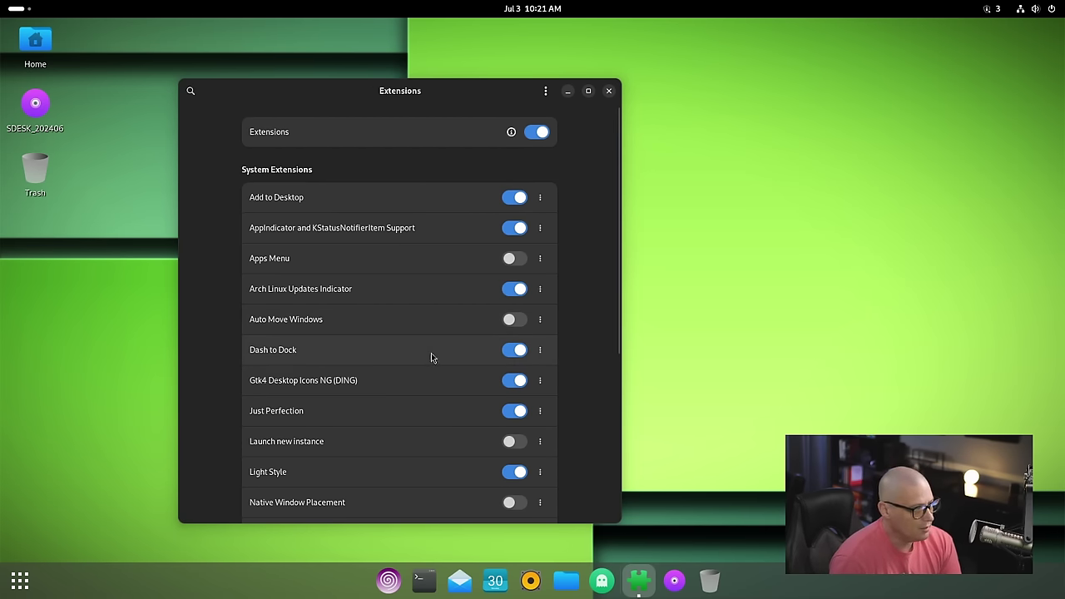
# Step: Set Dash to Dock's icon size limit to 32 px, try Left then Bottom position
pyautogui.click(540, 351)
pyautogui.click(577, 504)
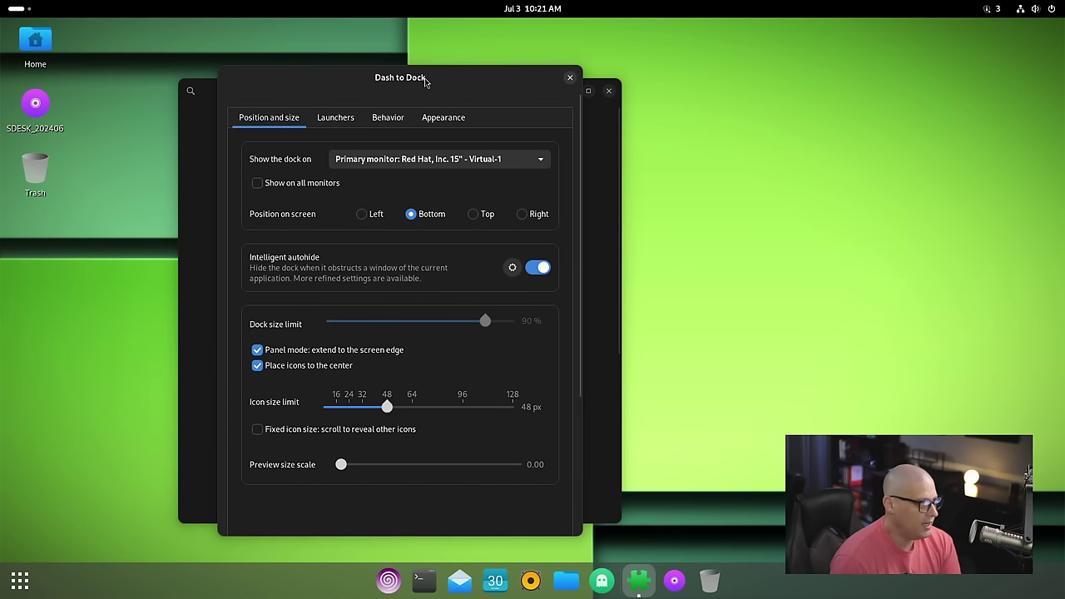
pyautogui.moveTo(428, 83); pyautogui.dragTo(674, 41)
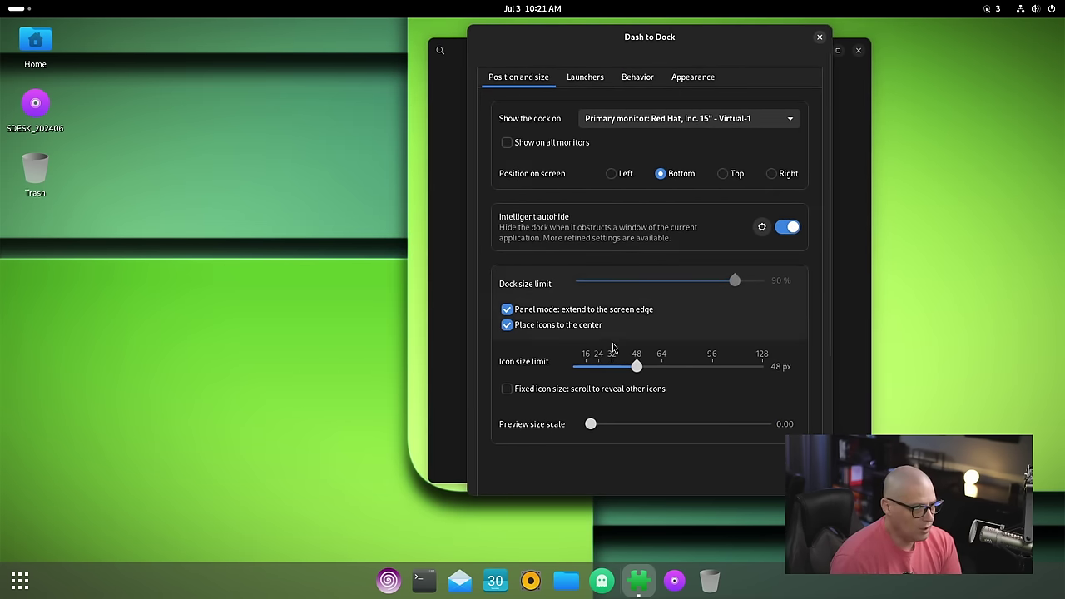
pyautogui.moveTo(637, 370); pyautogui.dragTo(617, 371)
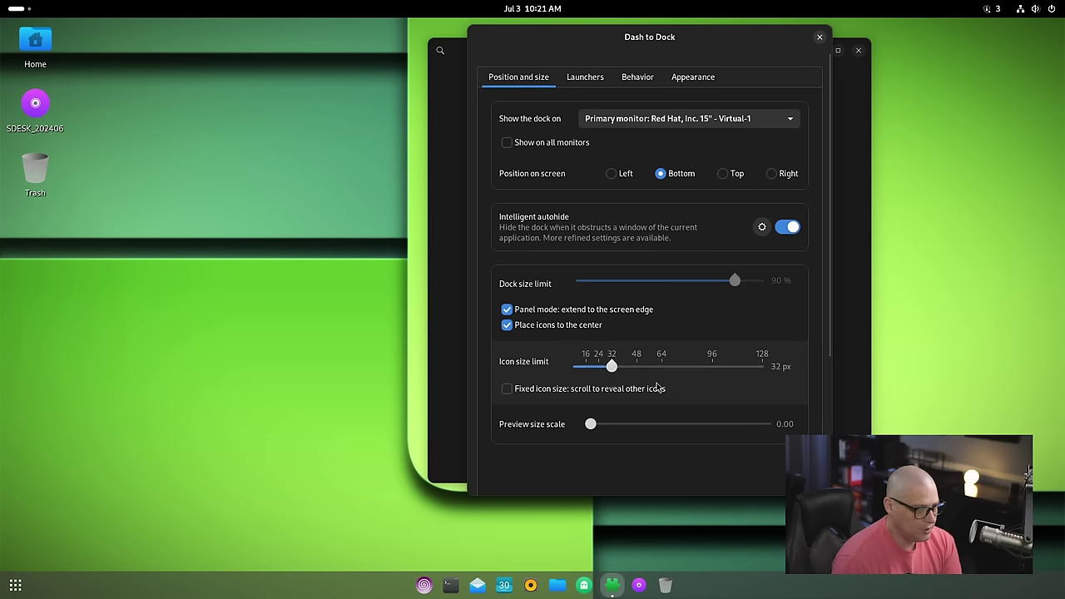
pyautogui.click(611, 174)
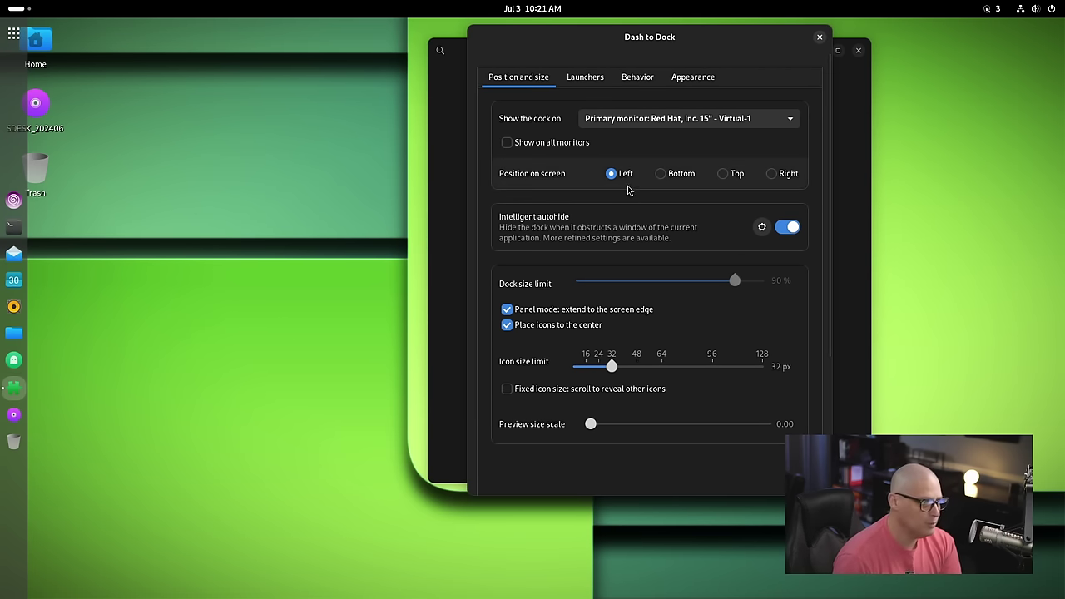
pyautogui.click(660, 175)
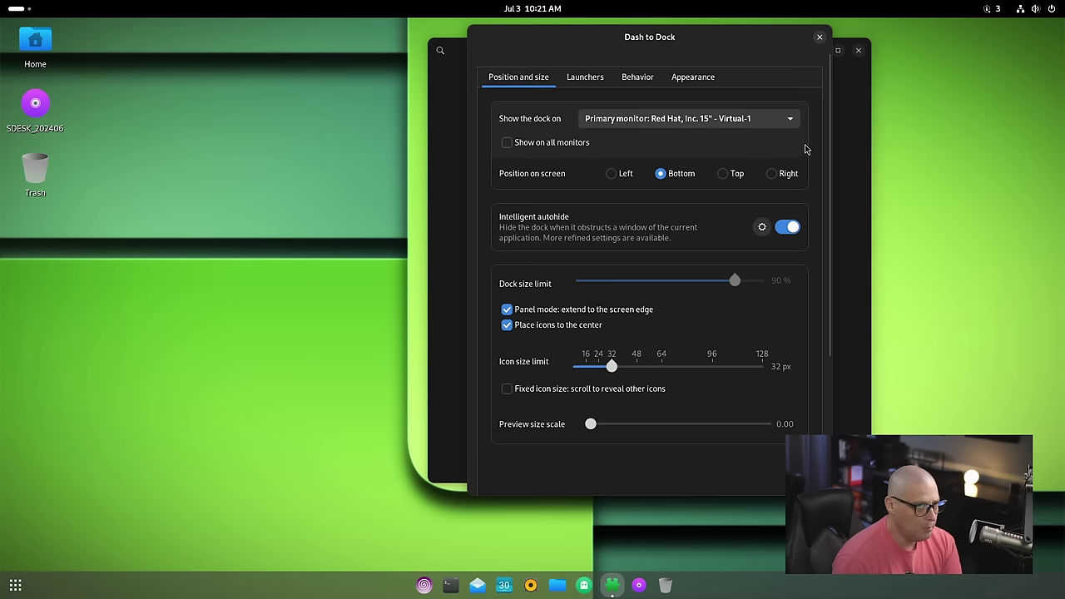
pyautogui.click(819, 37)
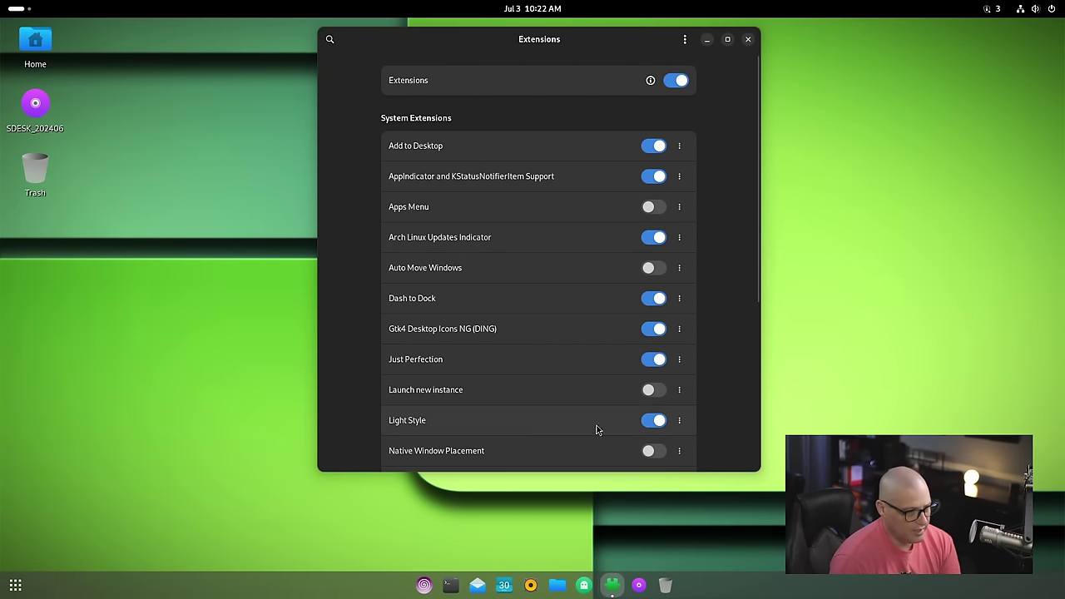
# Step: Open the Just Perfection extension's settings dialog from its options menu
pyautogui.click(678, 359)
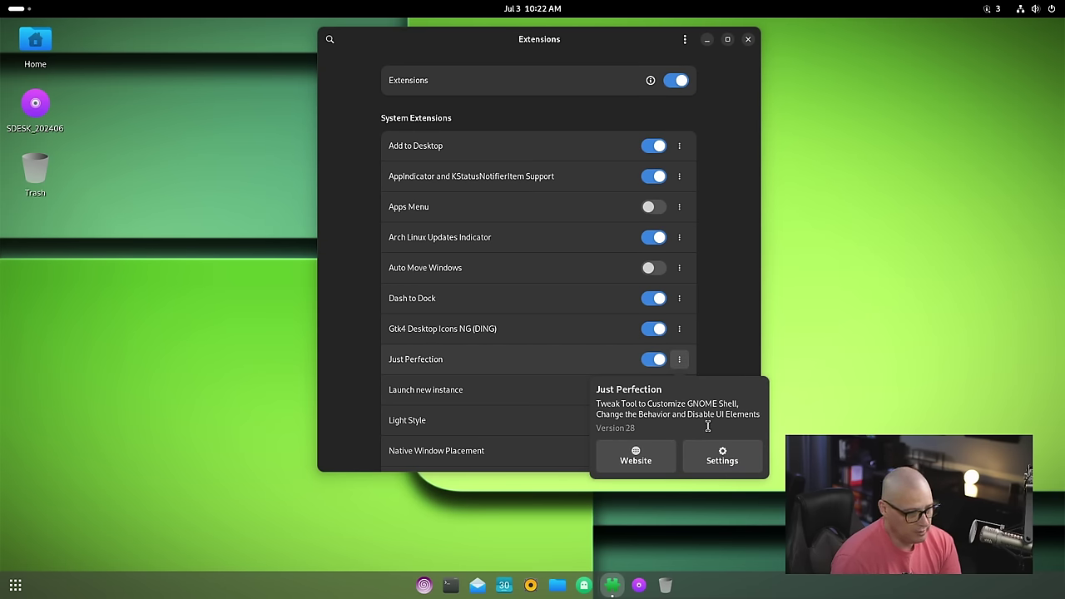
pyautogui.click(722, 456)
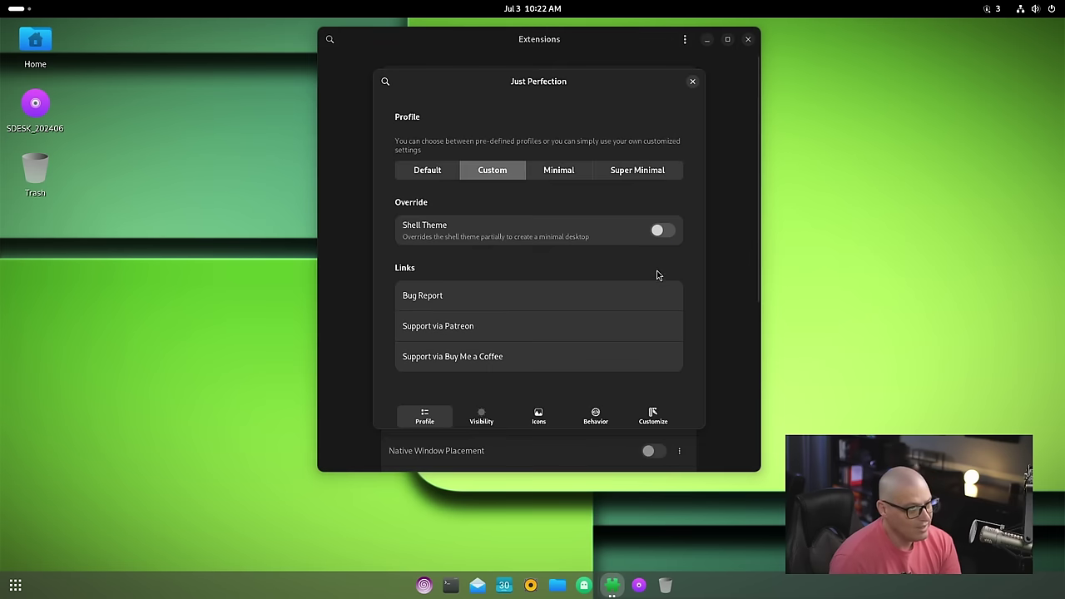
pyautogui.moveTo(471, 86); pyautogui.dragTo(448, 84)
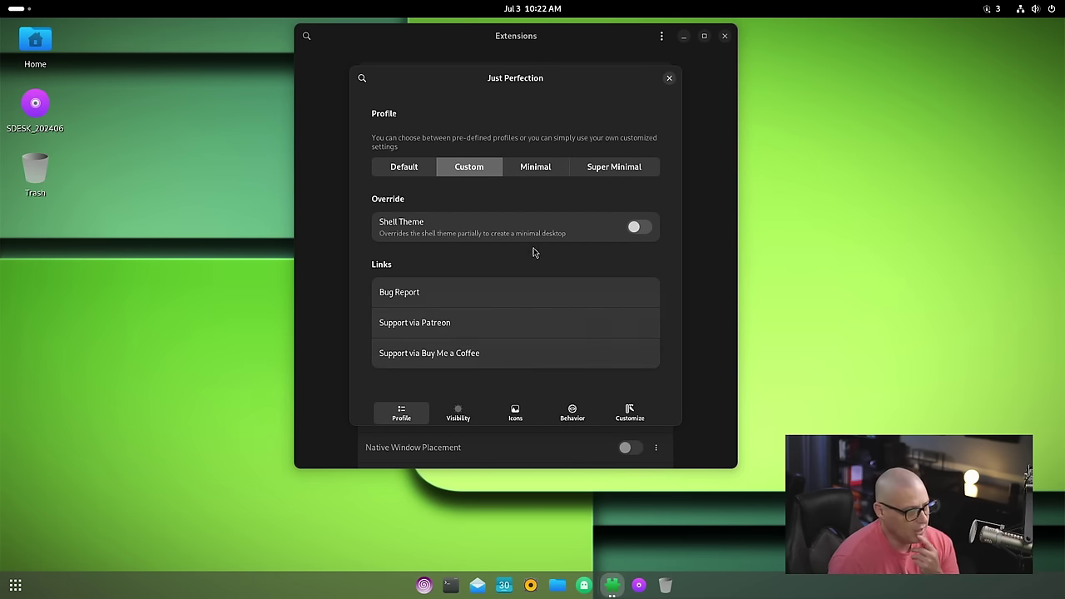
# Step: Browse the Visibility, Icons, Behavior and Customize pages, return to Profile, and close the dialog
pyautogui.click(466, 420)
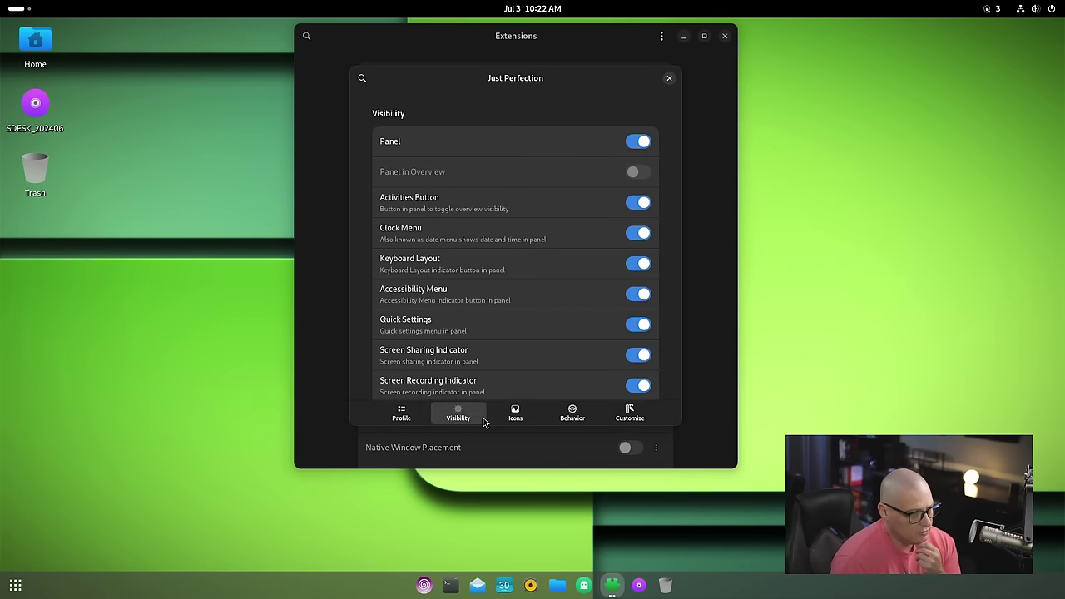
pyautogui.click(510, 424)
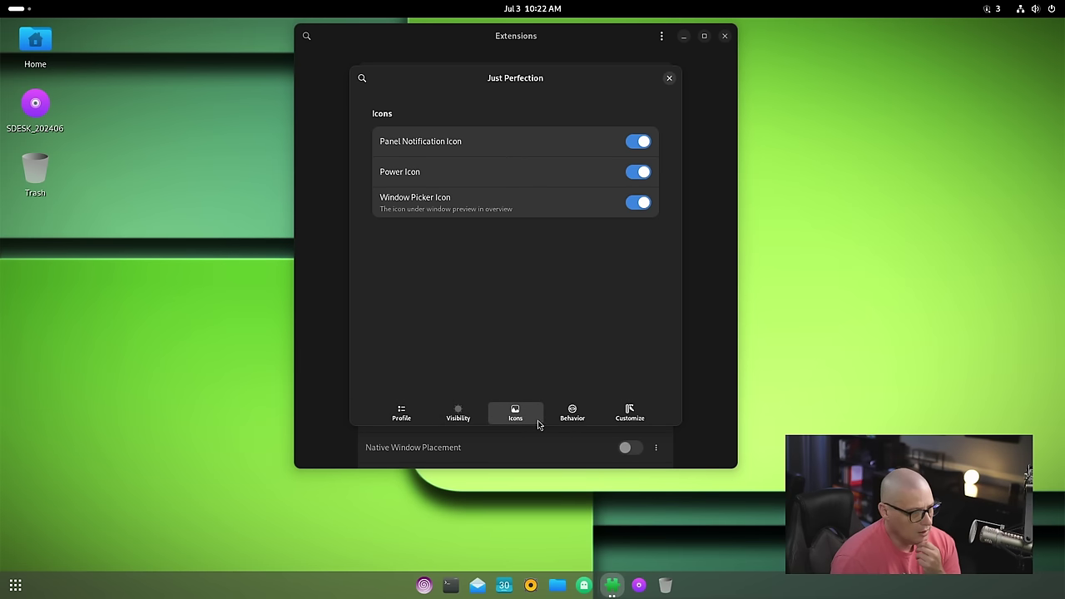
pyautogui.click(565, 414)
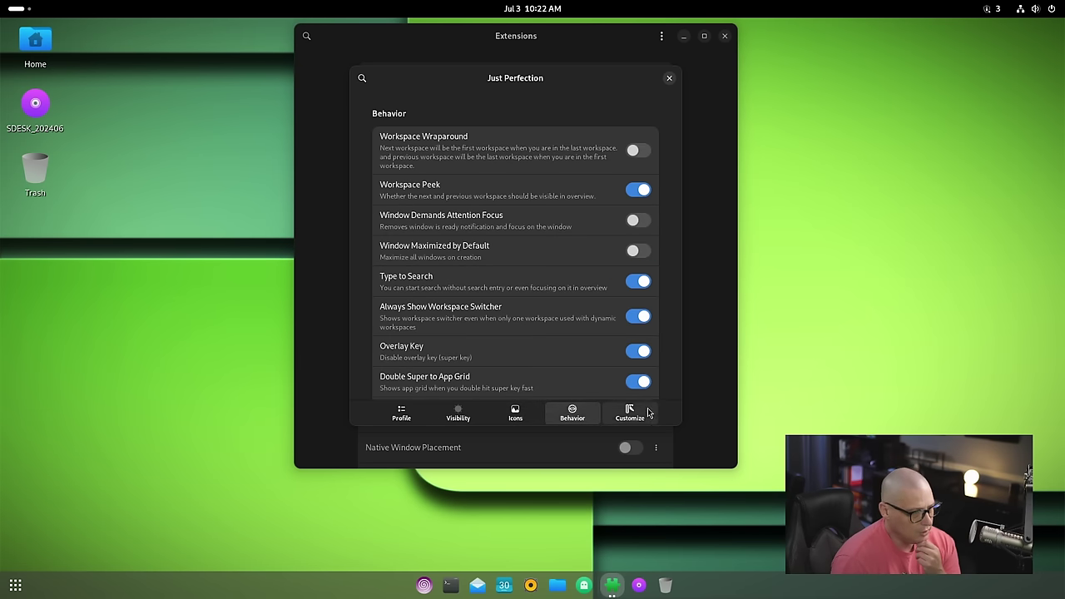
pyautogui.click(647, 413)
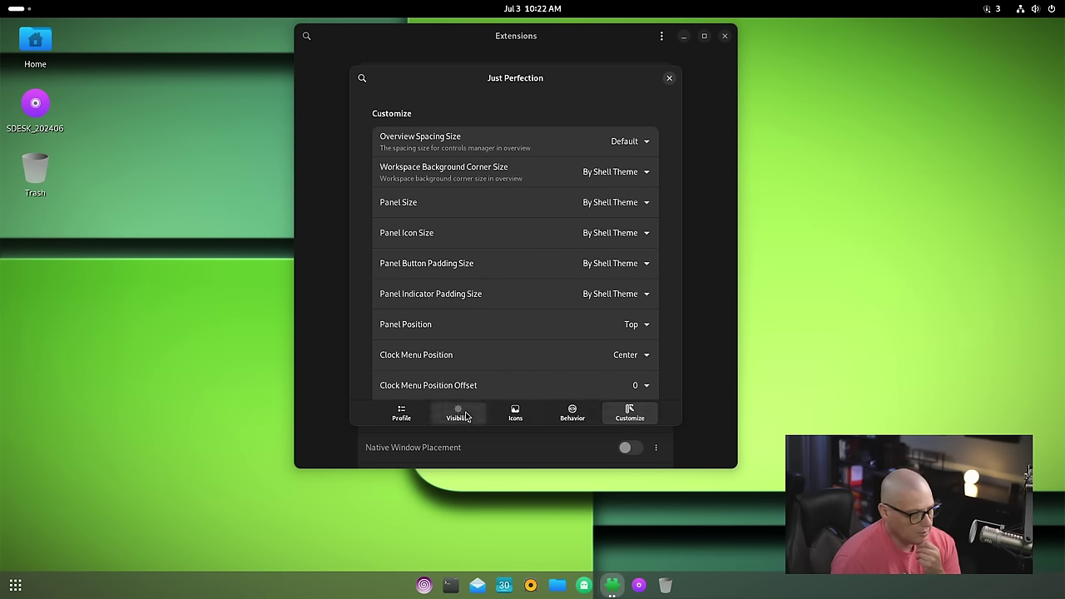
pyautogui.click(459, 413)
pyautogui.click(401, 413)
pyautogui.click(668, 78)
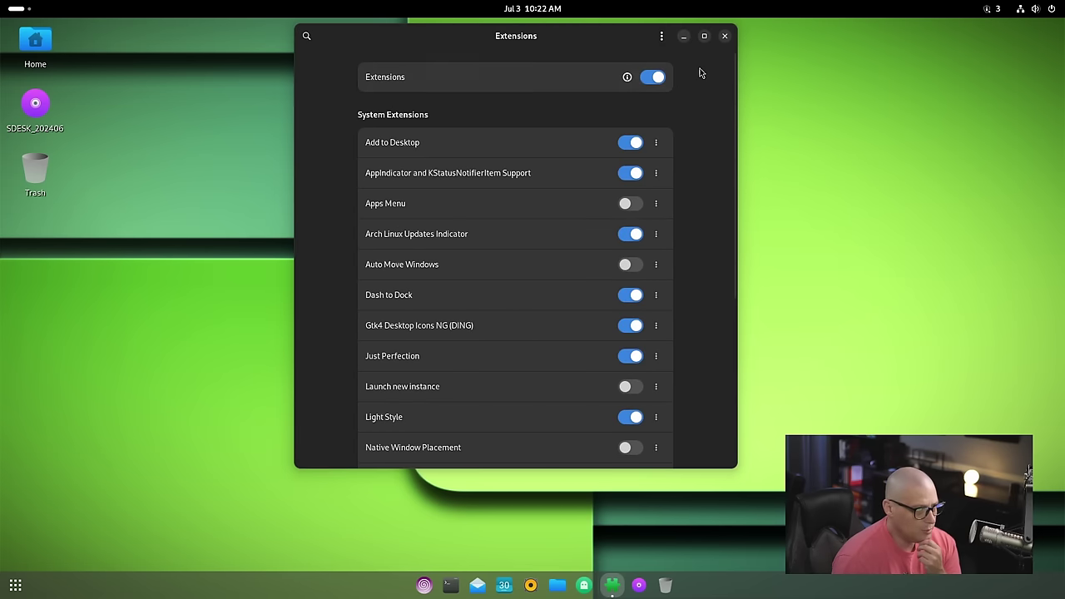
# Step: Close Extensions, launch LibreOffice Writer from the app grid, and dismiss its tip and version notice
pyautogui.click(725, 36)
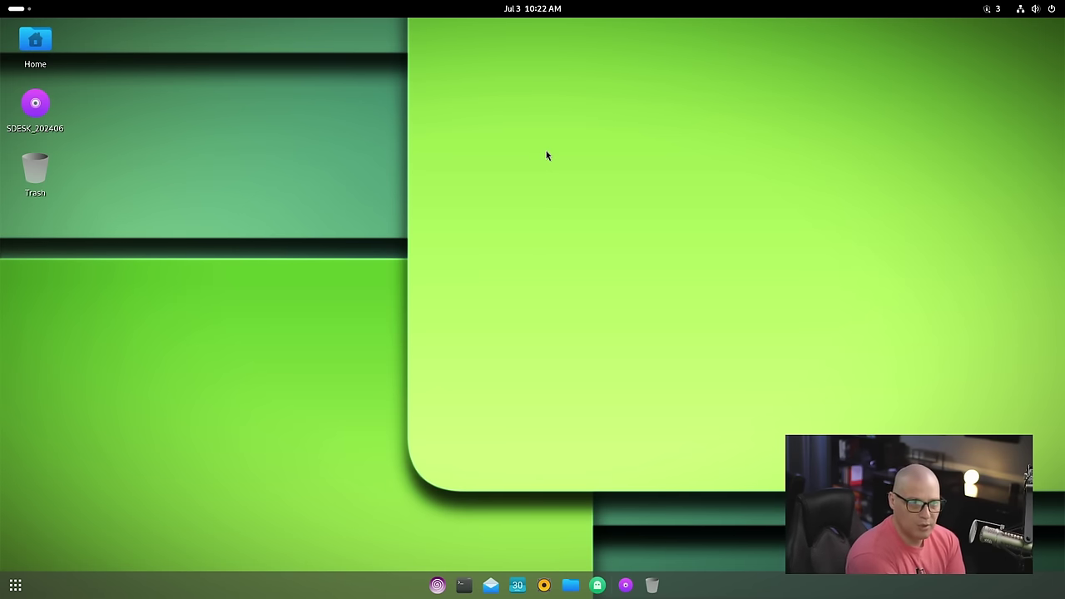
pyautogui.click(15, 585)
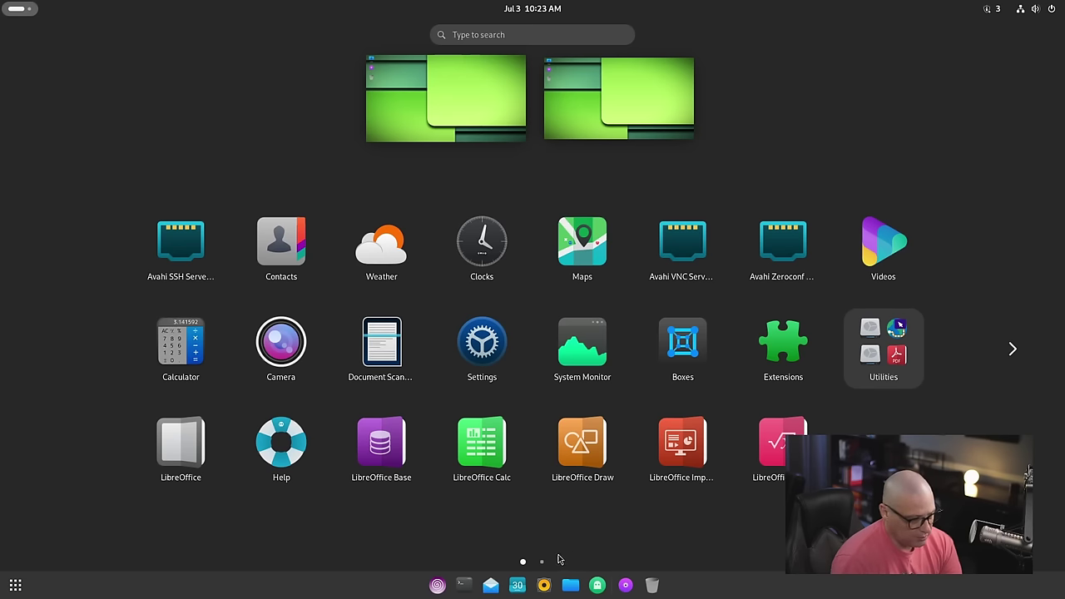
pyautogui.click(541, 562)
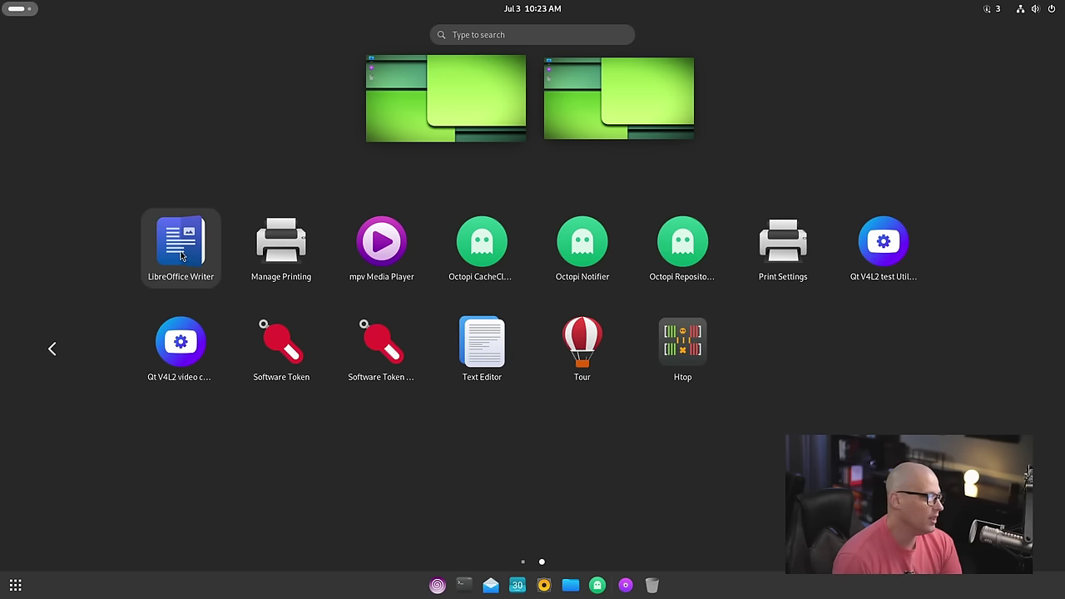
pyautogui.click(182, 256)
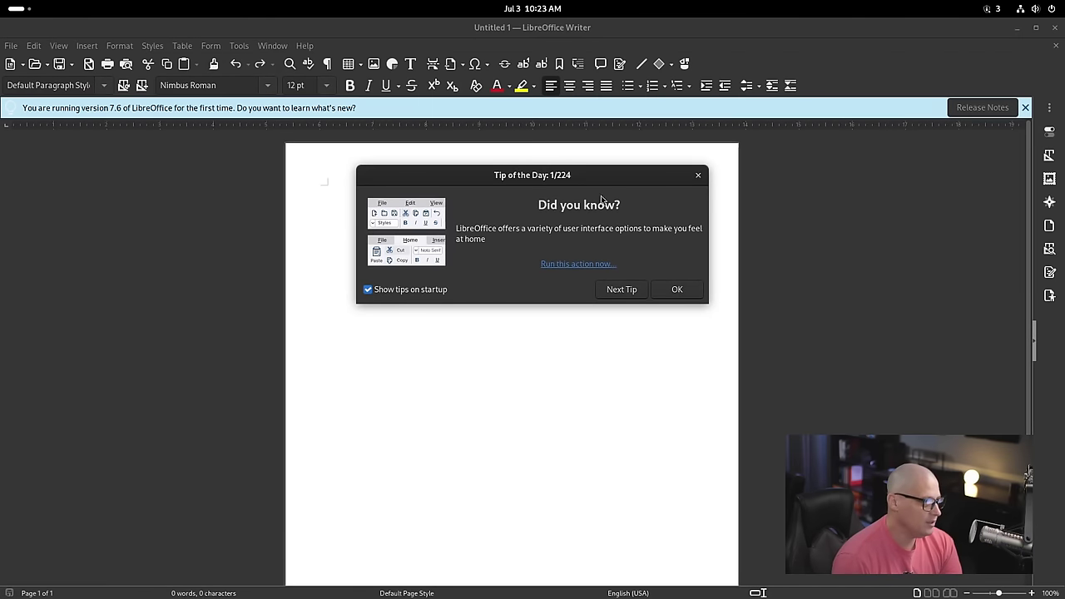
pyautogui.click(676, 289)
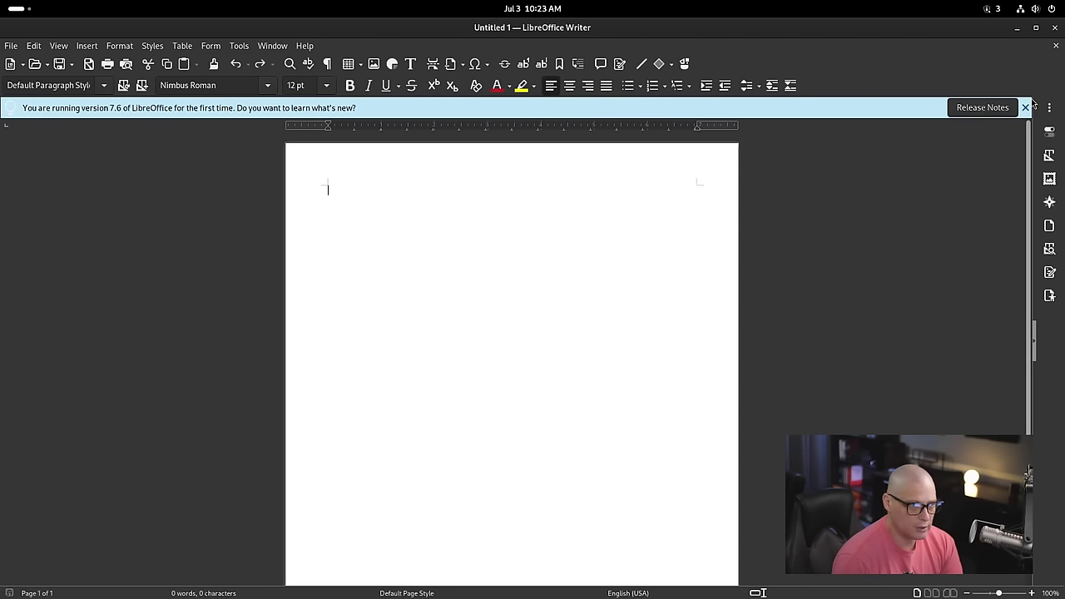
pyautogui.click(1026, 107)
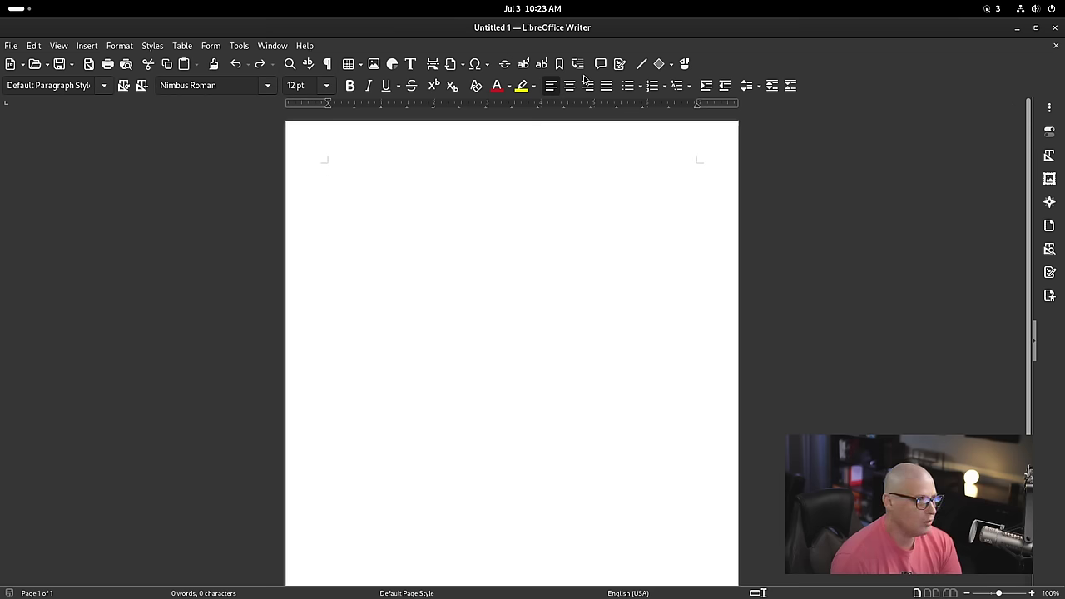
# Step: Check Help > About LibreOffice showing version 7.6.7.2, then close Writer
pyautogui.click(305, 47)
pyautogui.click(370, 228)
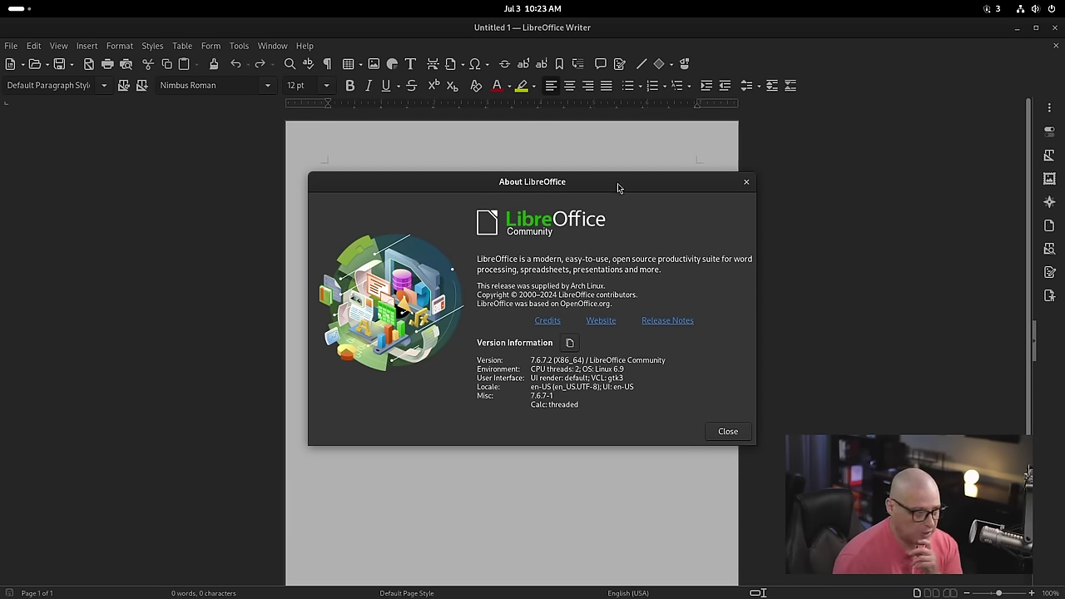
pyautogui.moveTo(617, 183); pyautogui.dragTo(643, 166)
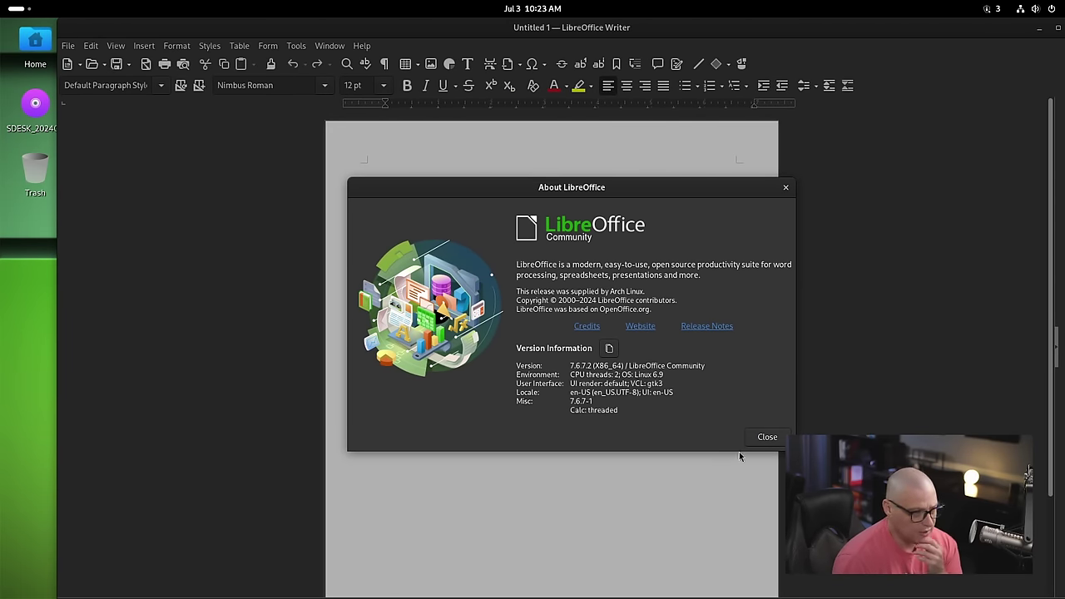
pyautogui.click(766, 437)
pyautogui.doubleClick(1008, 33)
pyautogui.click(1030, 30)
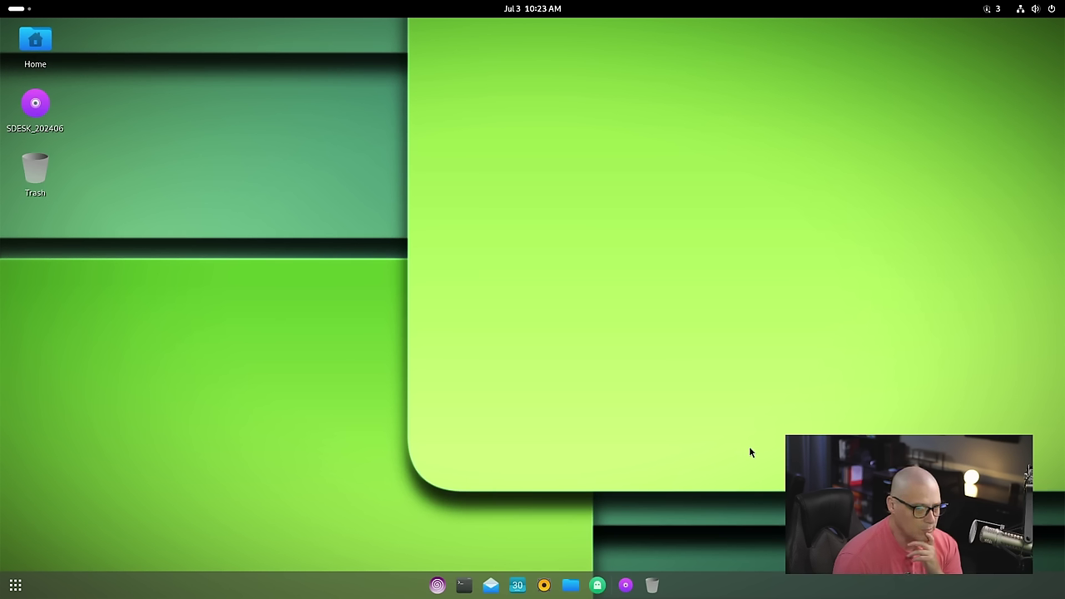
# Step: Flip the app grid to page two, back to page one, then to page two again
pyautogui.press('super+a')
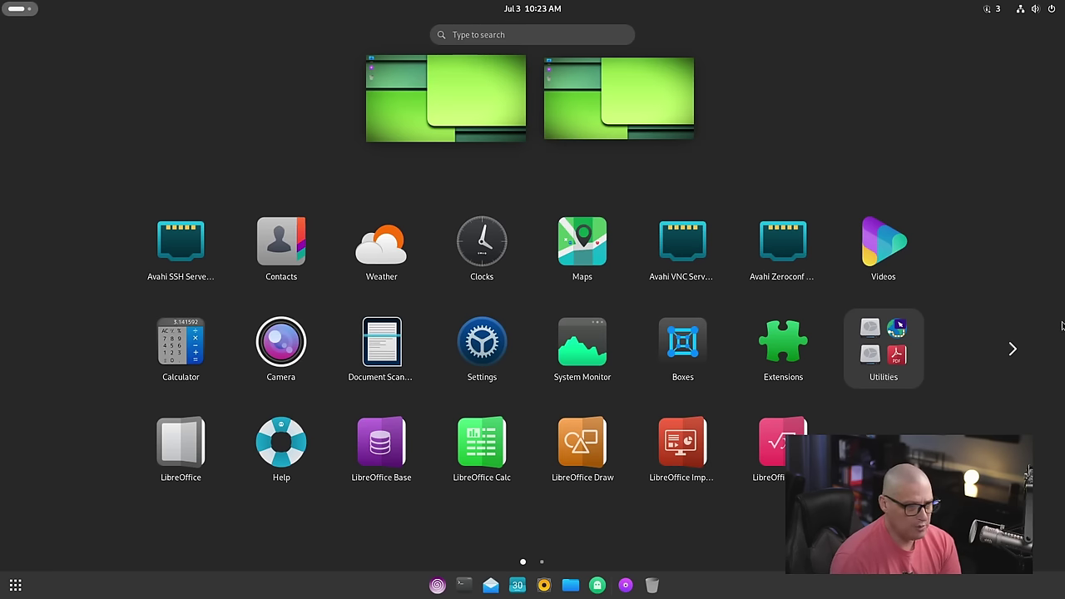
pyautogui.click(1013, 350)
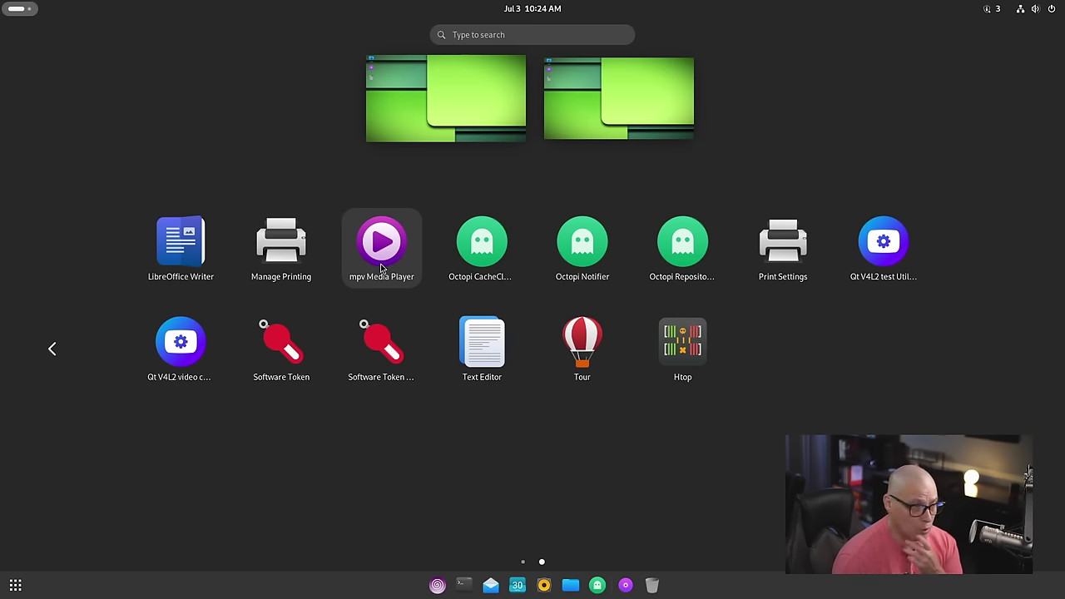
pyautogui.click(53, 349)
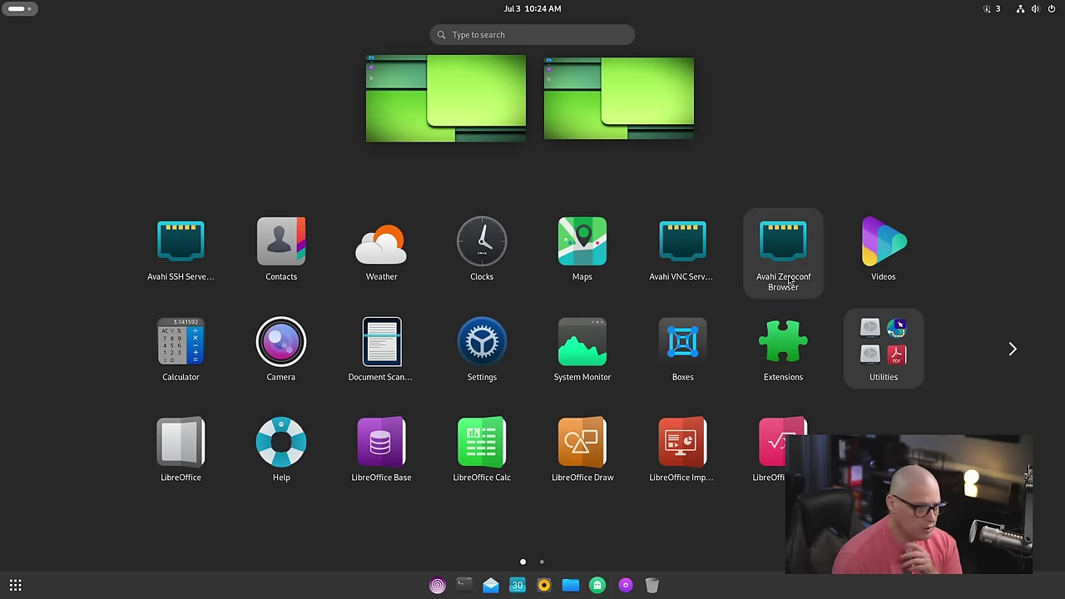
pyautogui.click(1013, 349)
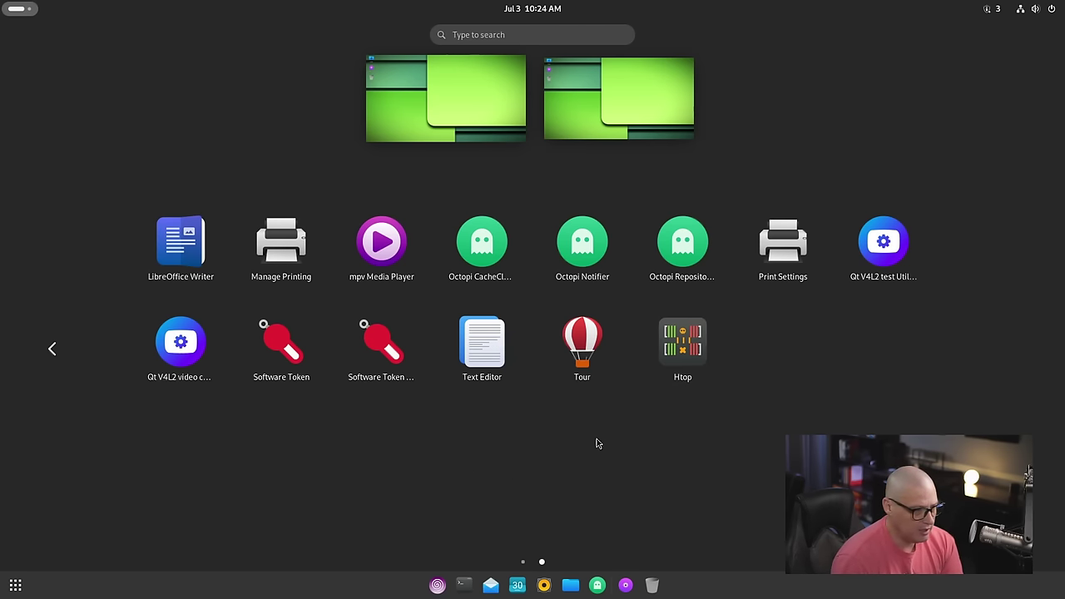
# Step: Check Text Editor's About box showing version 46.3, close the editor, and open a terminal
pyautogui.click(494, 361)
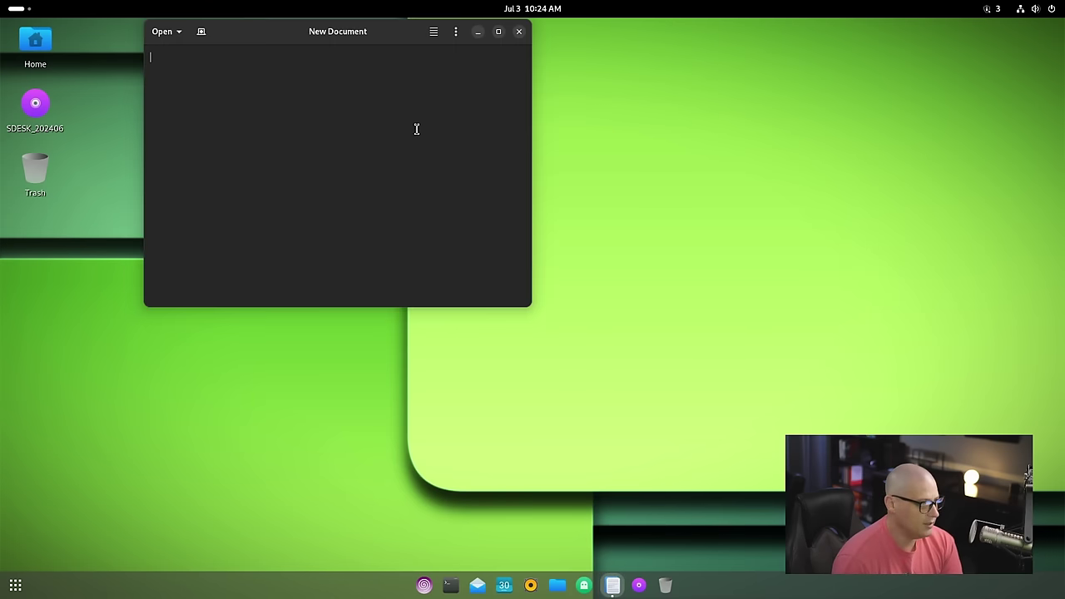
pyautogui.click(455, 32)
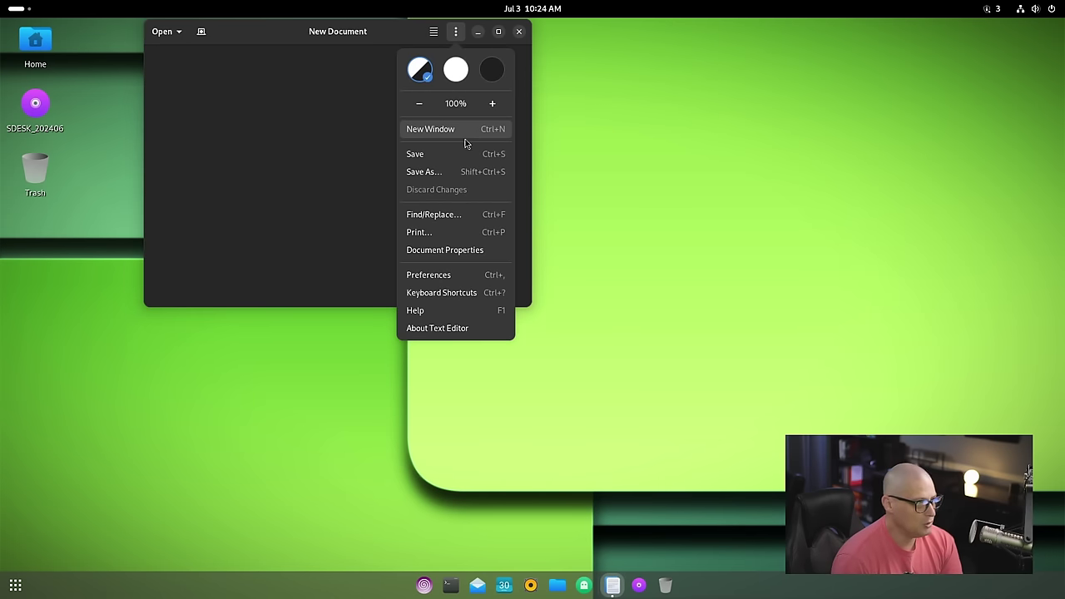
pyautogui.click(441, 333)
pyautogui.moveTo(333, 51); pyautogui.dragTo(585, 131)
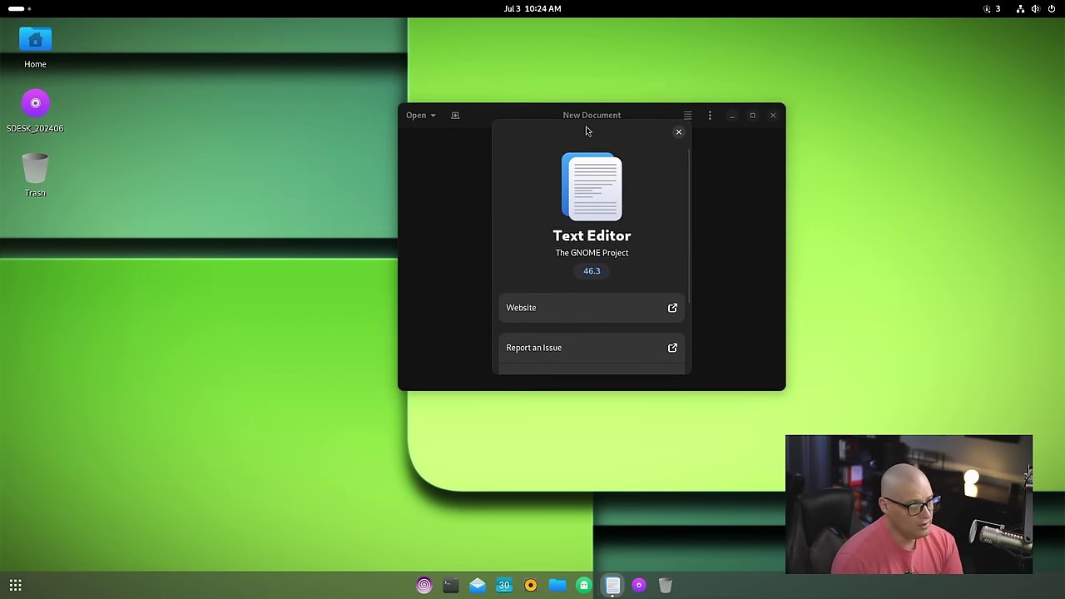
pyautogui.click(679, 133)
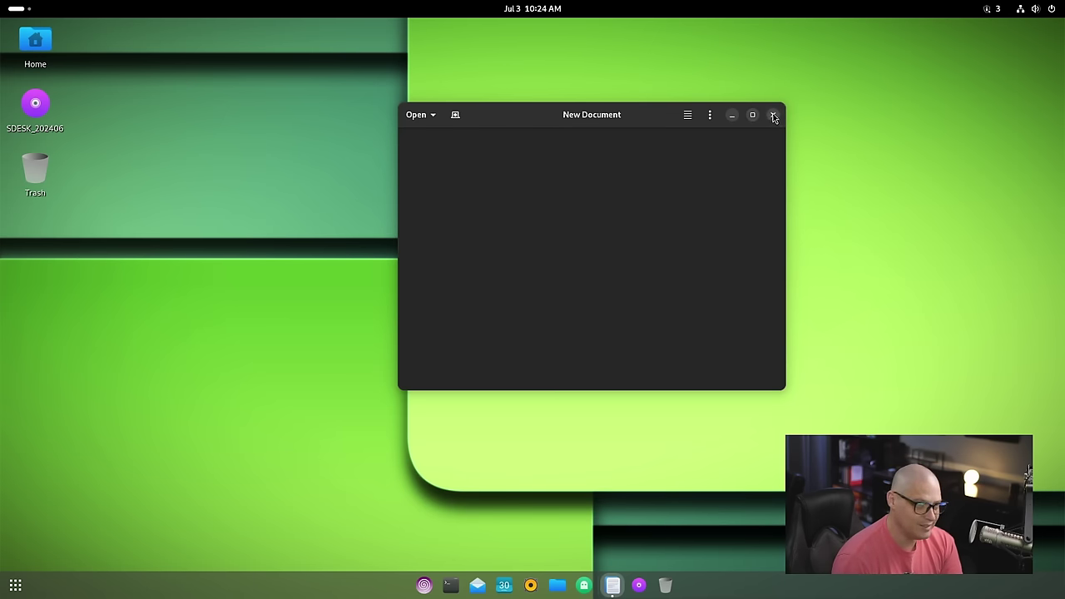
pyautogui.click(773, 117)
pyautogui.click(463, 584)
# Step: Run gedit, see the command not found error, and close the terminal
pyautogui.write('gedit')
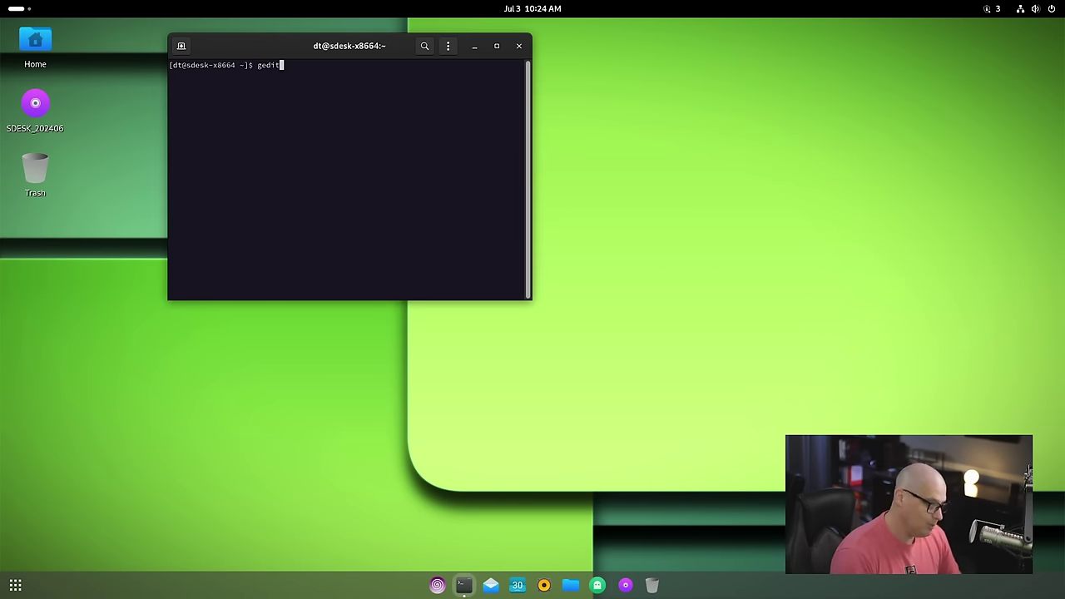
pyautogui.press('Return')
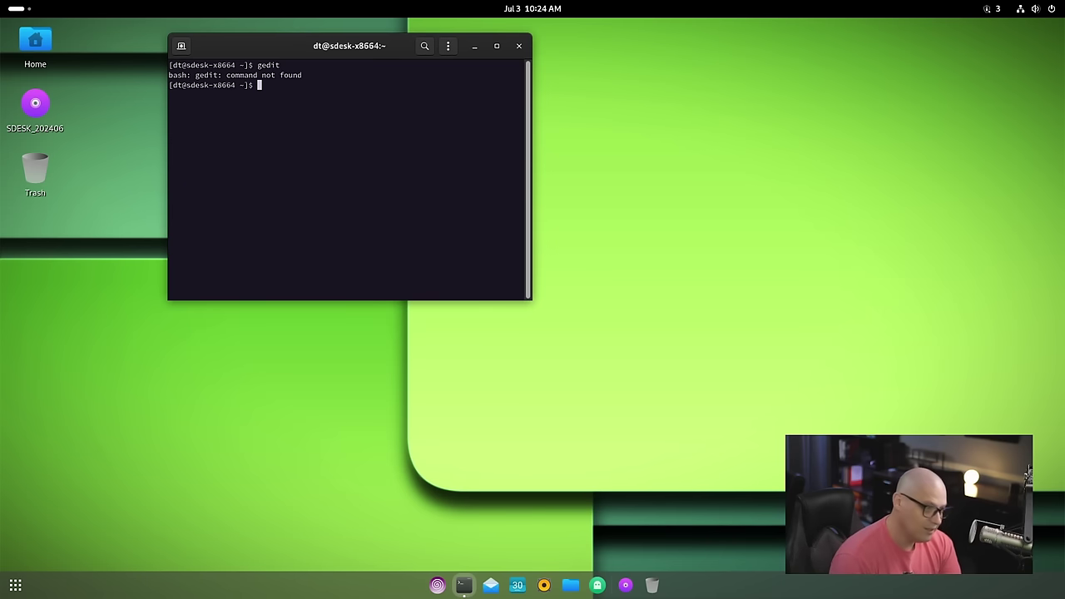
pyautogui.click(517, 48)
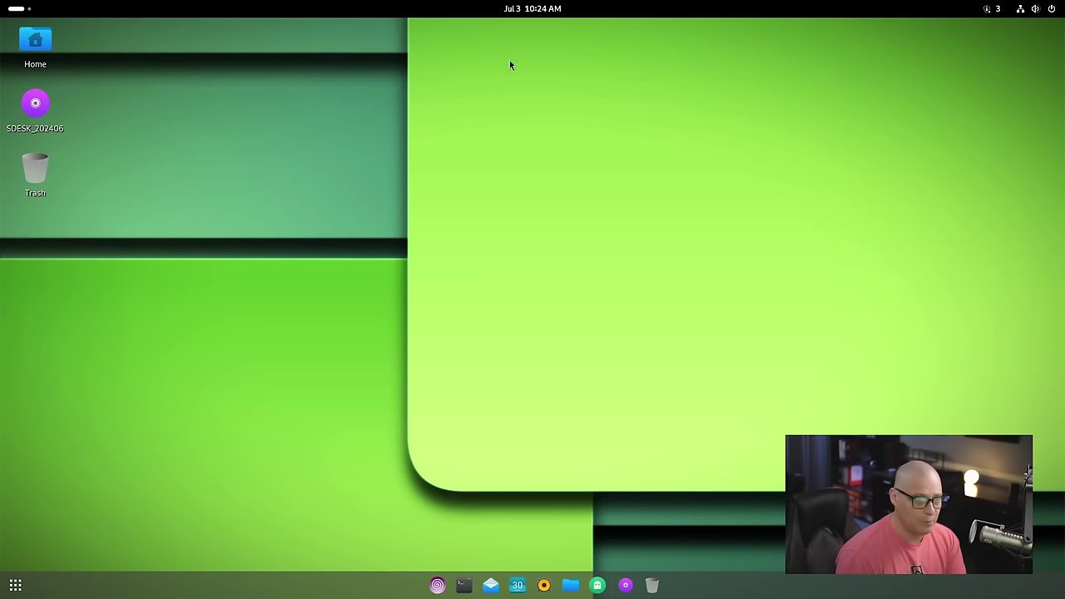
pyautogui.click(19, 10)
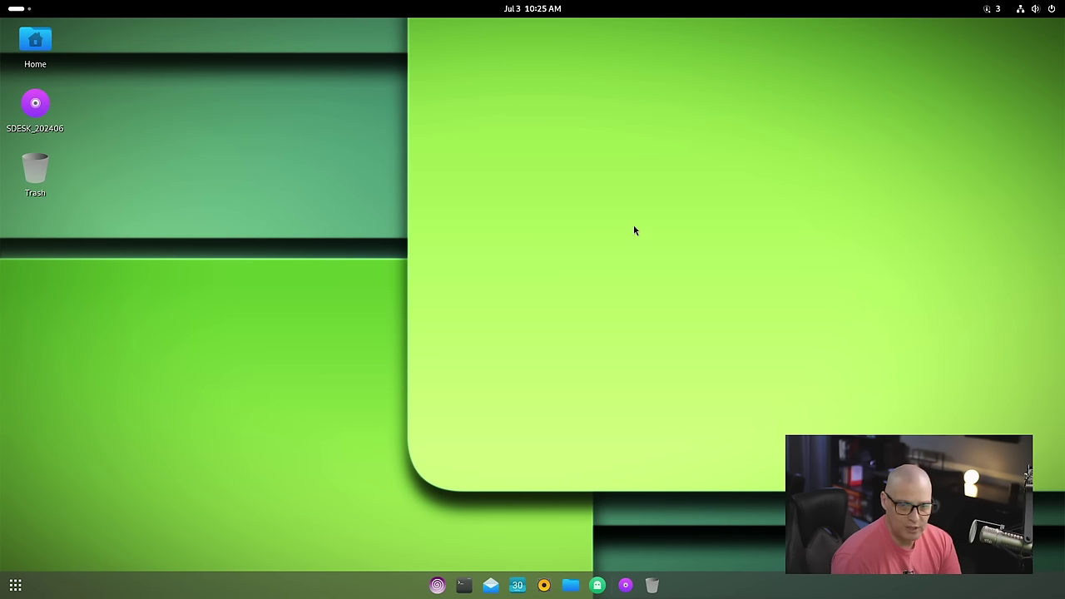
pyautogui.click(547, 8)
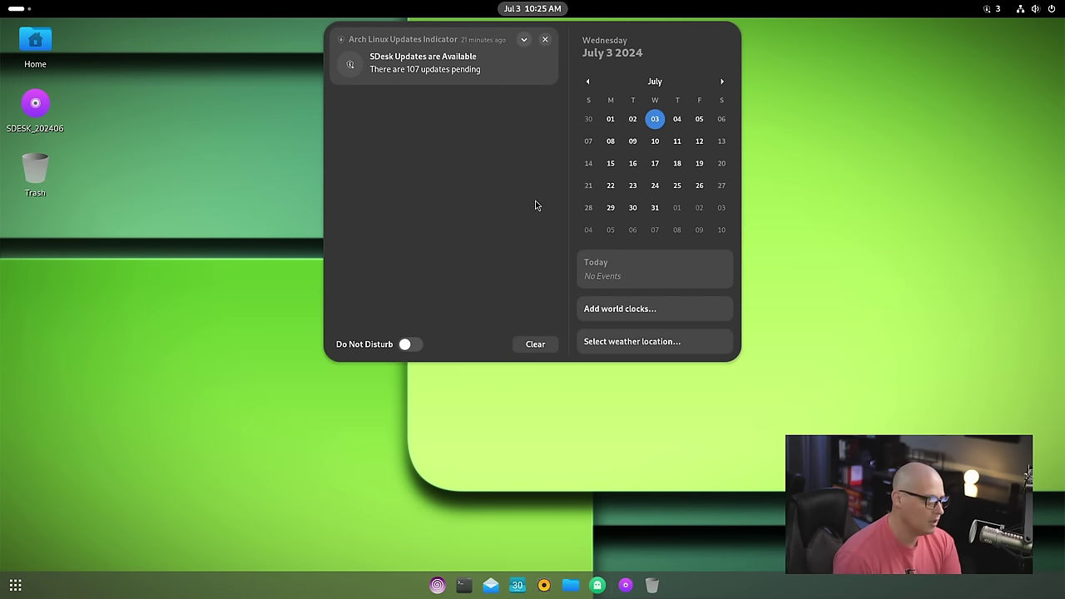
pyautogui.click(545, 40)
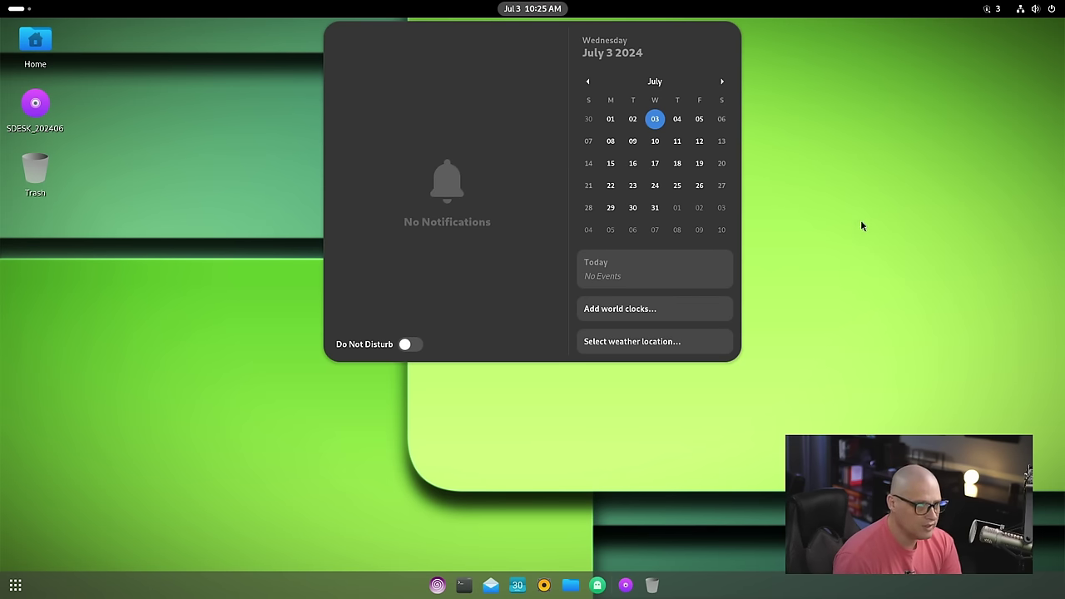
pyautogui.click(838, 257)
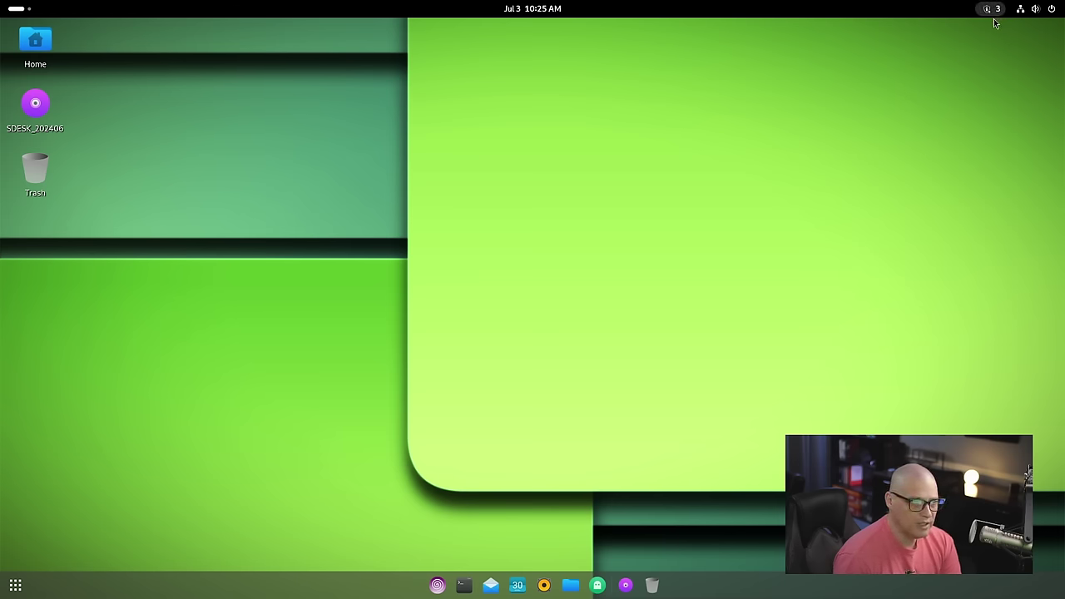
pyautogui.click(1053, 10)
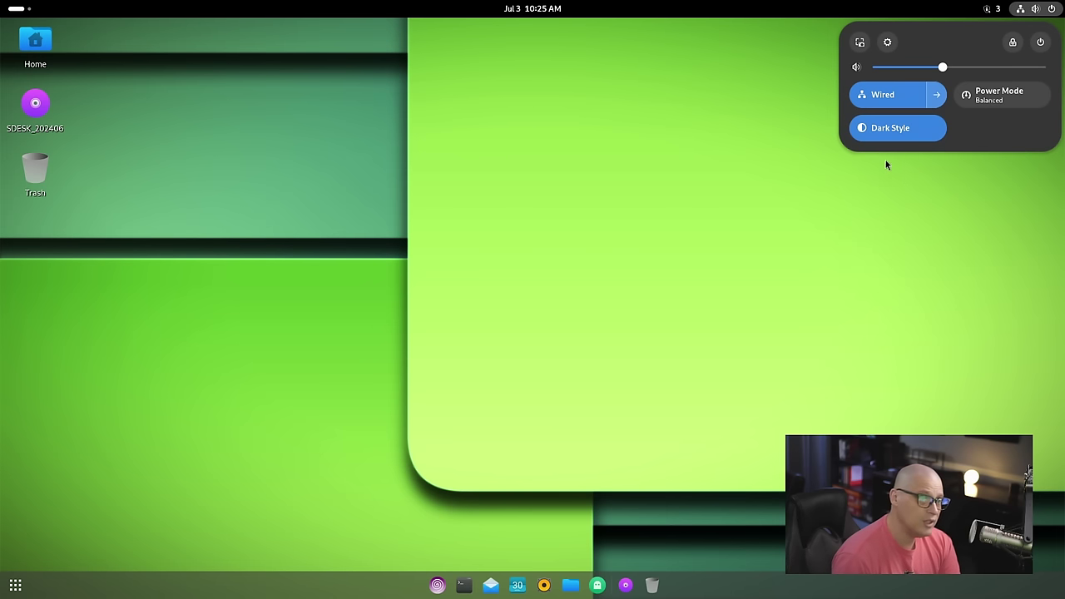
pyautogui.click(884, 129)
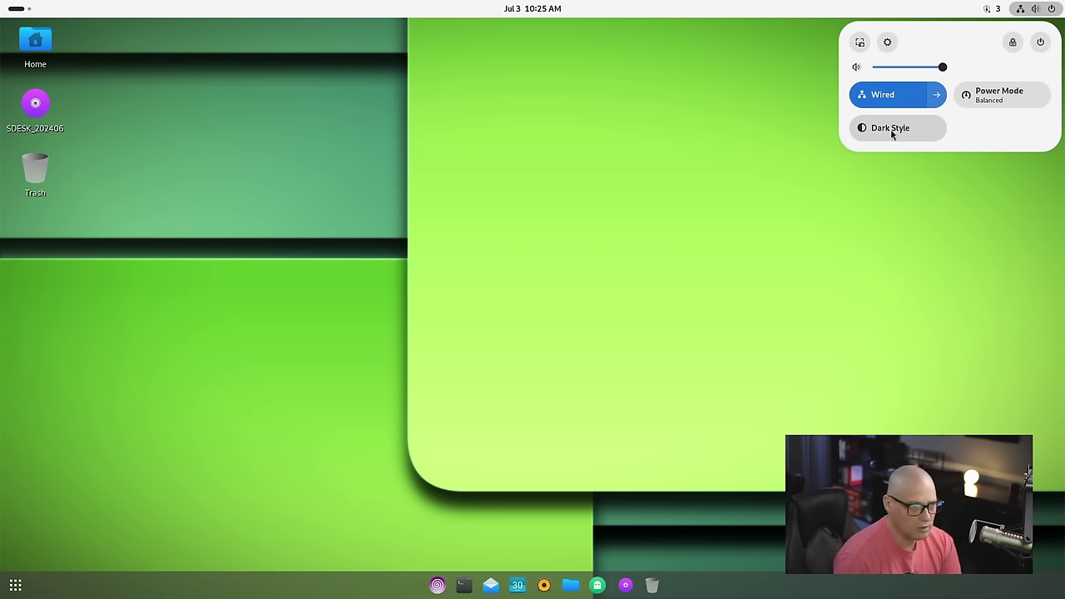
pyautogui.click(891, 130)
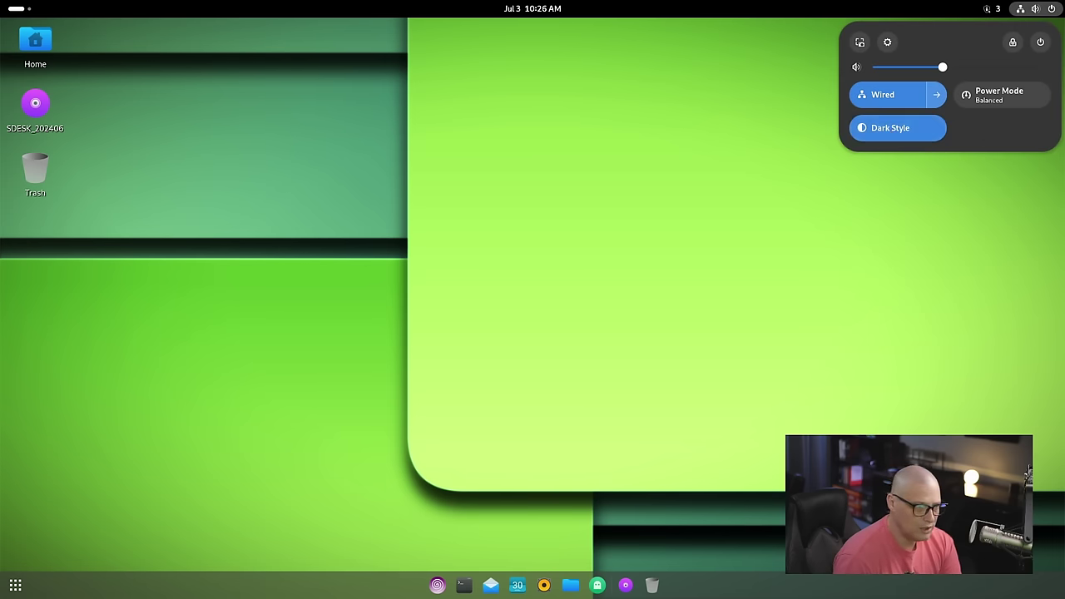
pyautogui.click(998, 94)
pyautogui.click(987, 98)
pyautogui.click(998, 105)
pyautogui.click(994, 92)
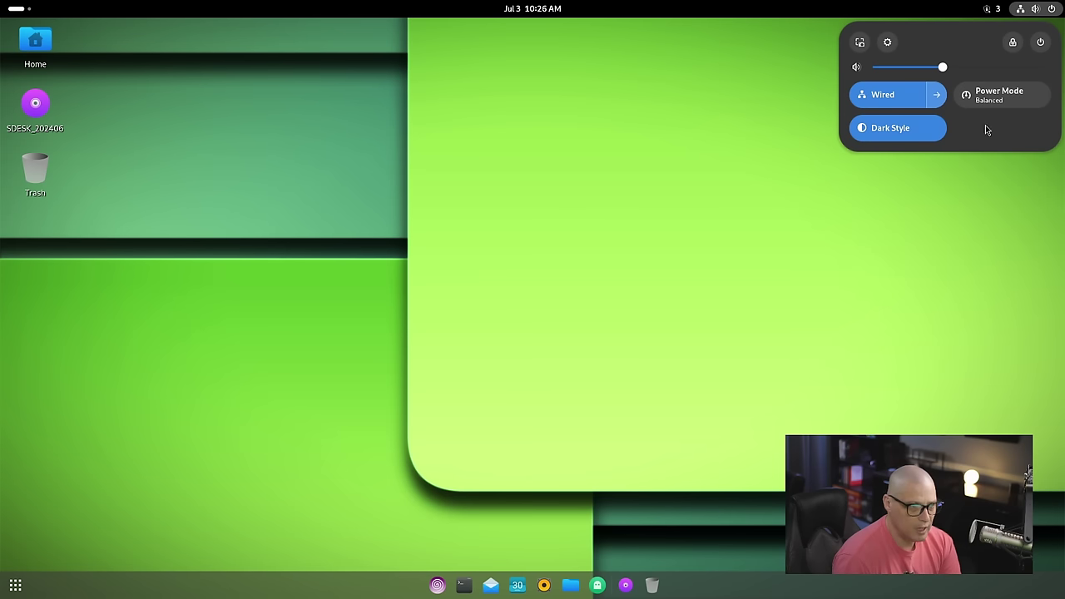
pyautogui.click(1052, 8)
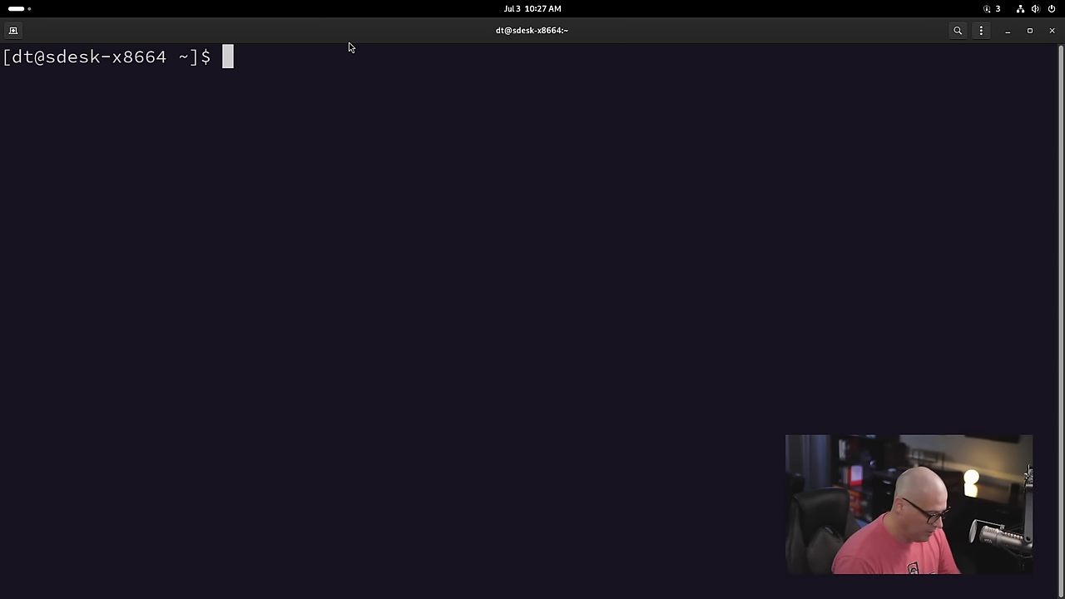
# Step: Run uname -r to show the kernel version 6.9.6-zen1-1-zen
pyautogui.write('unamre -')
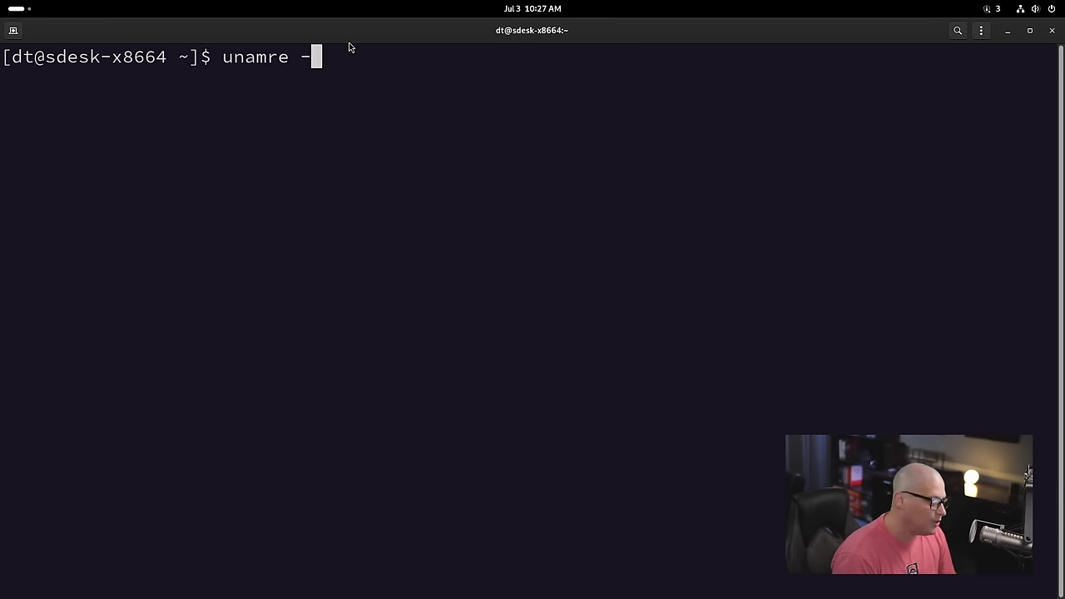
pyautogui.press('BackSpace')
pyautogui.press('BackSpace')
pyautogui.press('BackSpace')
pyautogui.press('BackSpace')
pyautogui.write('e -r')
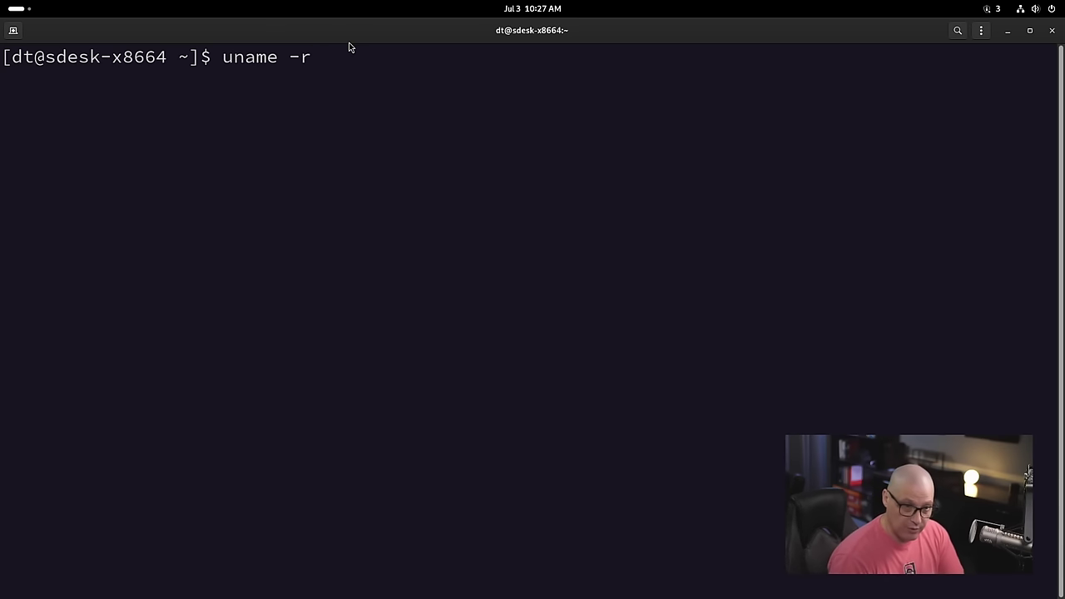
pyautogui.press('Return')
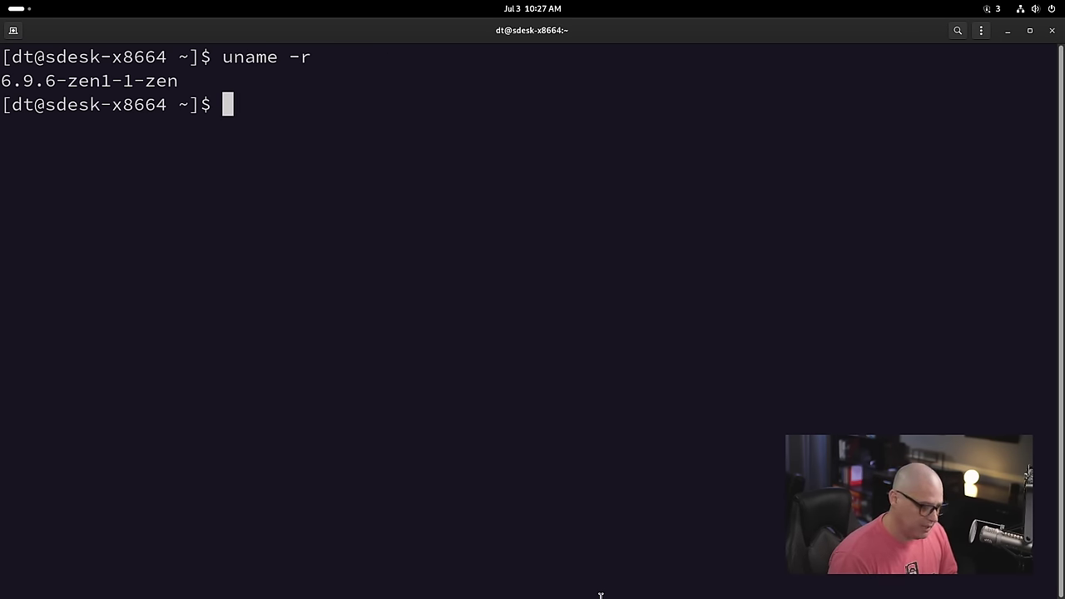
# Step: Run whereis pipewire and select the /usr/bin/pipewire path in the output
pyautogui.write('where')
pyautogui.write('is pipew')
pyautogui.write('ior')
pyautogui.press('BackSpace')
pyautogui.press('BackSpace')
pyautogui.write('re')
pyautogui.press('Return')
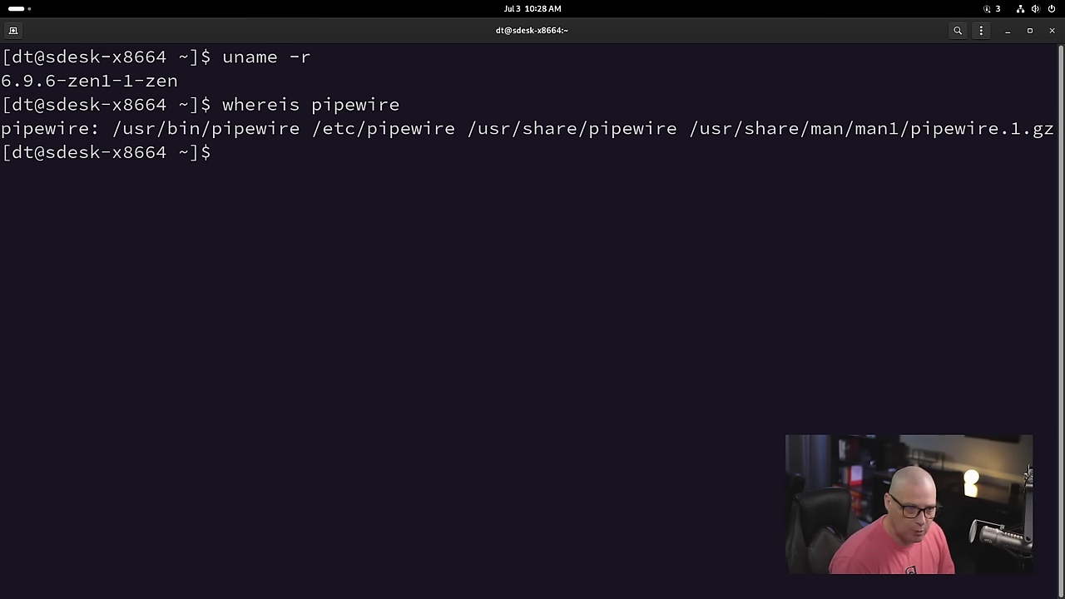
pyautogui.moveTo(113, 128); pyautogui.dragTo(307, 139)
pyautogui.click(307, 140)
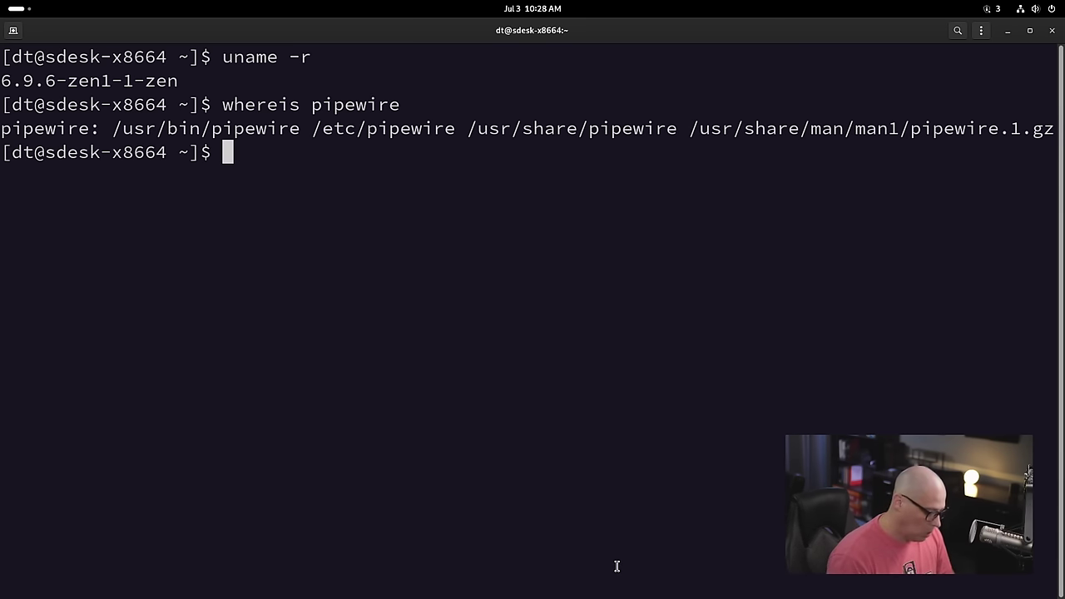
# Step: List packages with pacman -Qq, then count them with pacman -Qq | wc -l, showing 1118
pyautogui.write('pacman -')
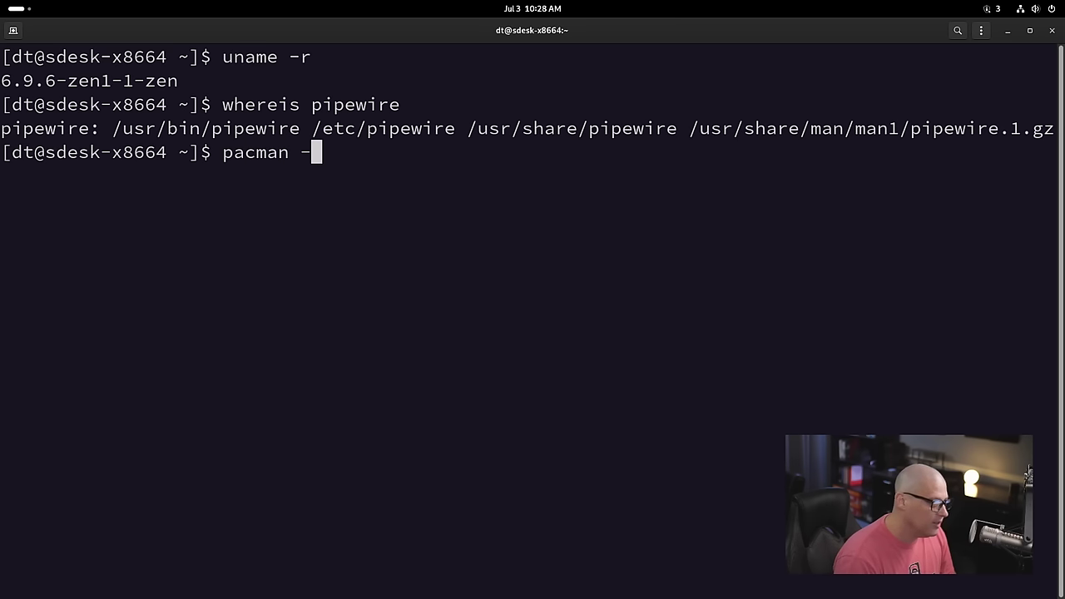
pyautogui.write('Qq')
pyautogui.press('Return')
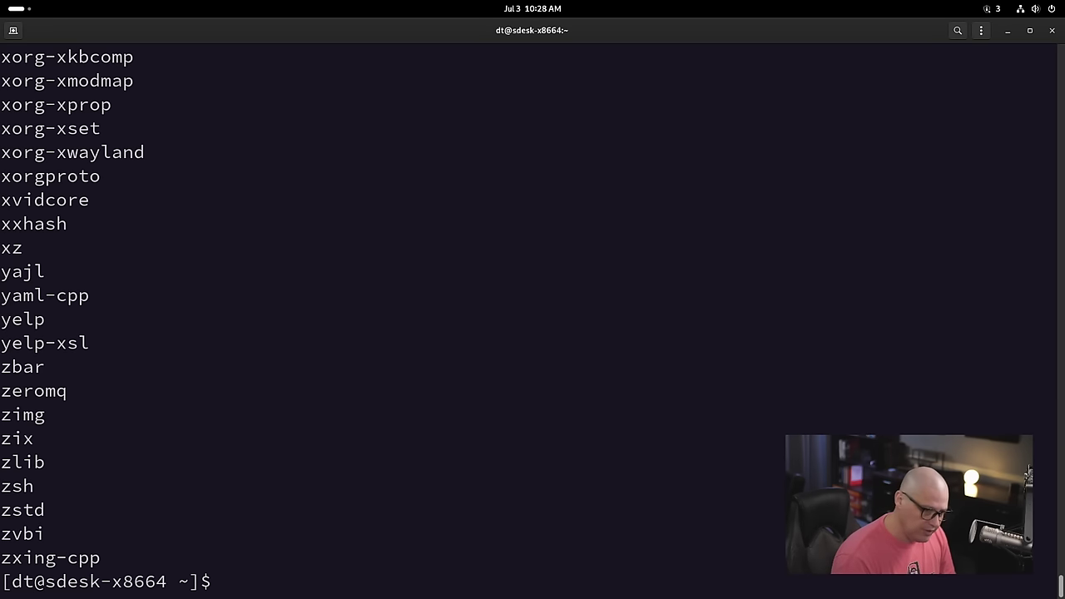
pyautogui.write('pacman -Qq | ')
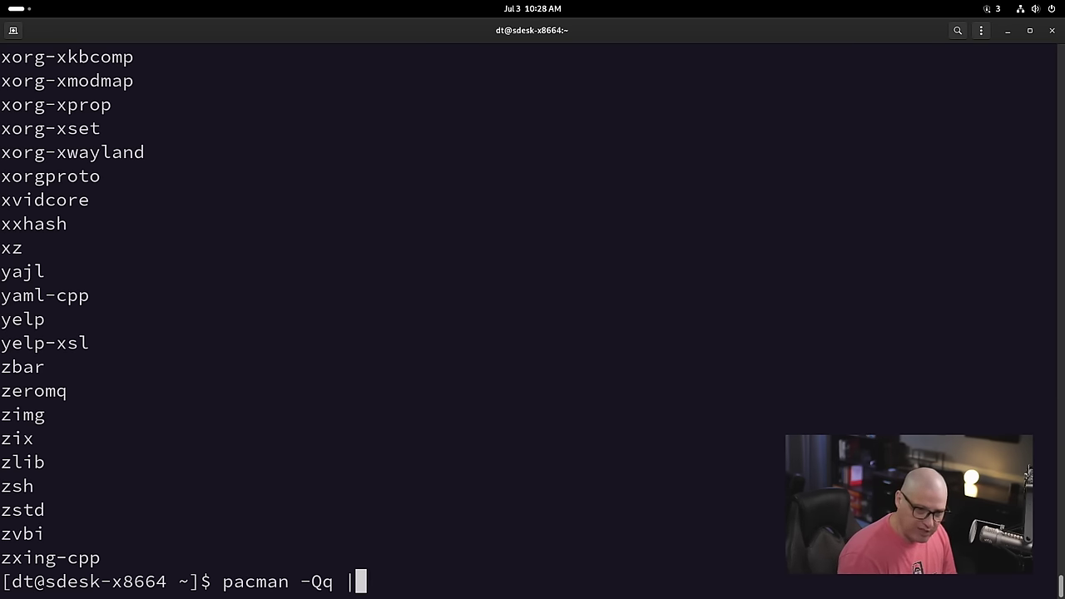
pyautogui.write('wc ')
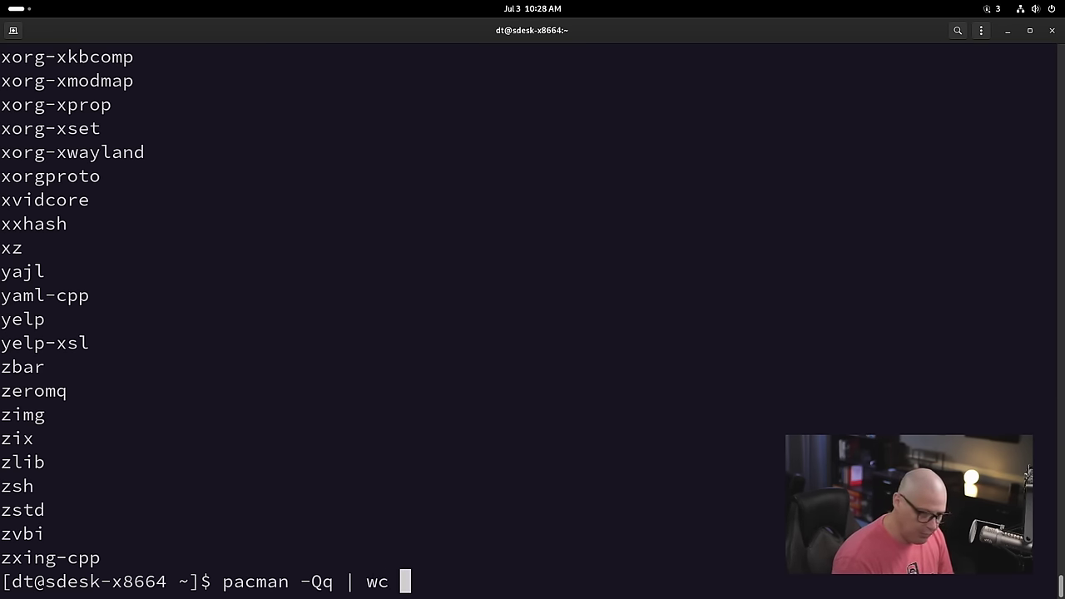
pyautogui.write('-l')
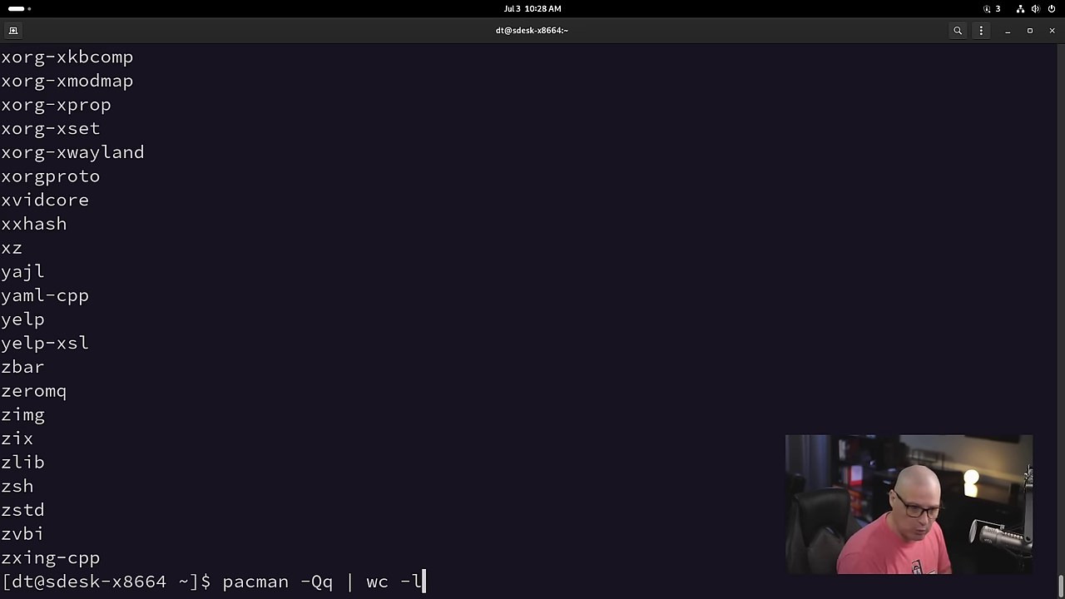
pyautogui.press('Return')
pyautogui.tripleClick(5, 557)
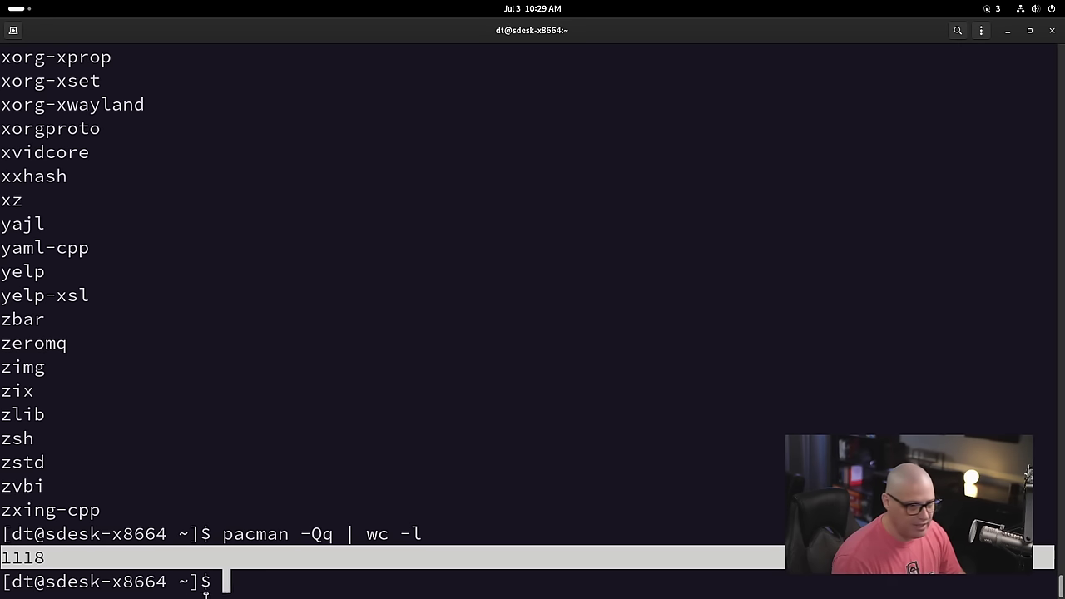
pyautogui.click(279, 587)
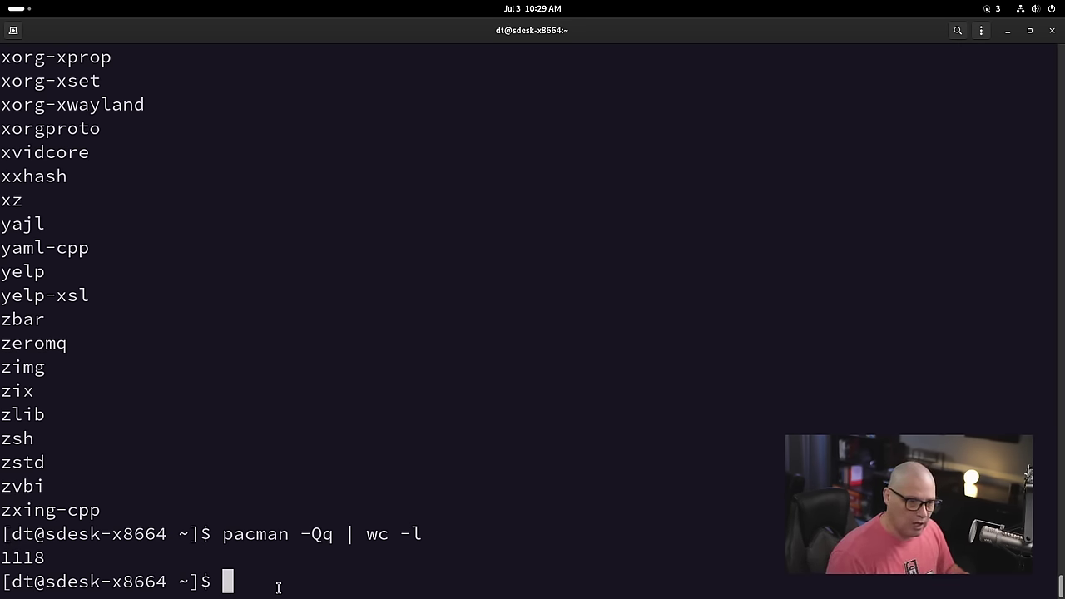
# Step: Close the terminal and reach Settings' Appearance page through the desktop's Display Settings
pyautogui.click(1051, 32)
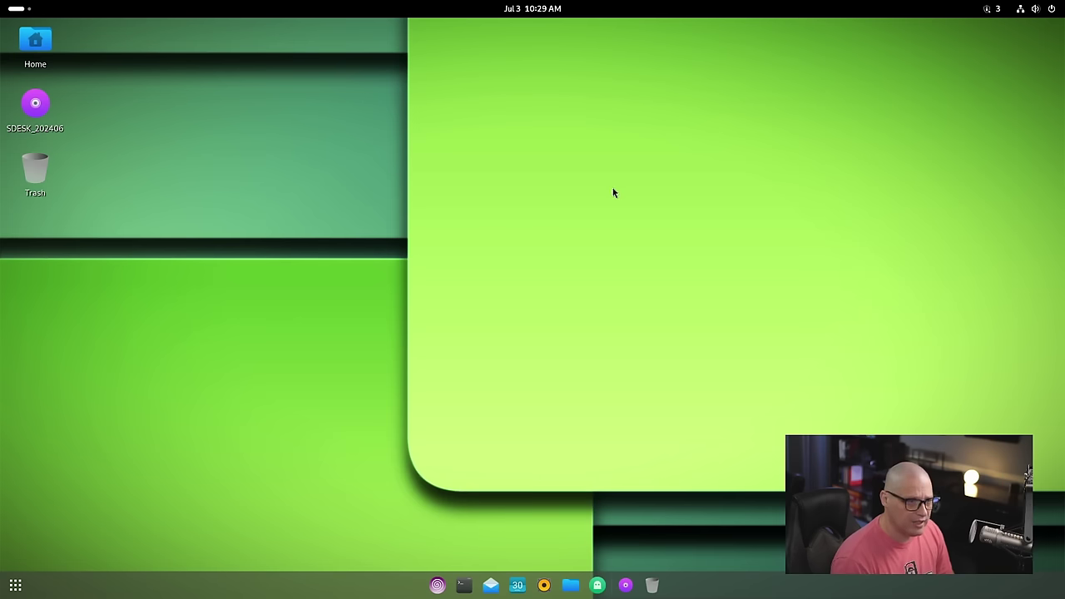
pyautogui.rightClick(263, 166)
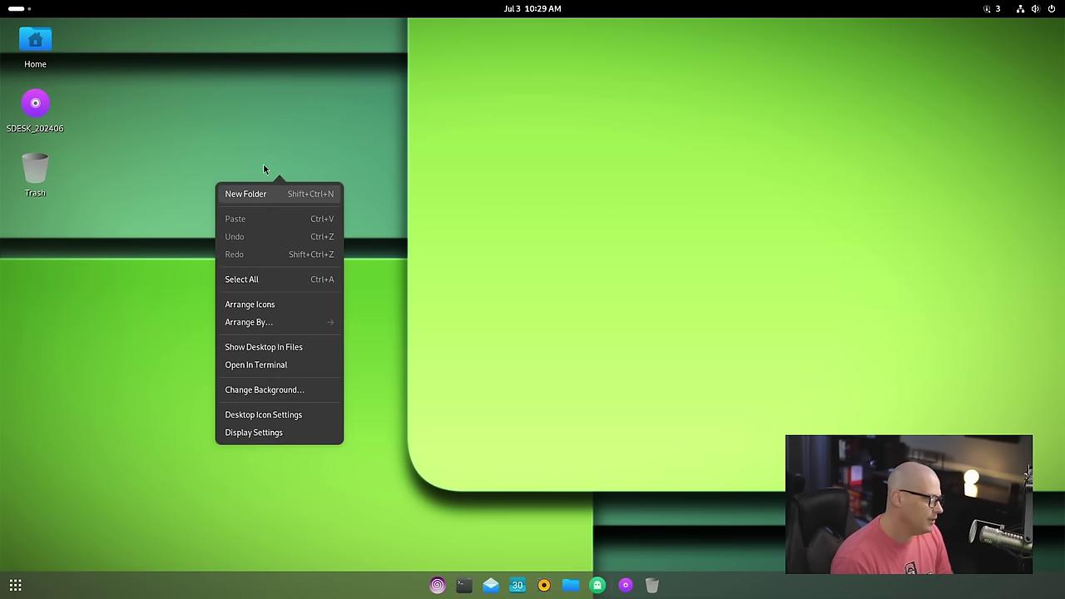
pyautogui.click(268, 432)
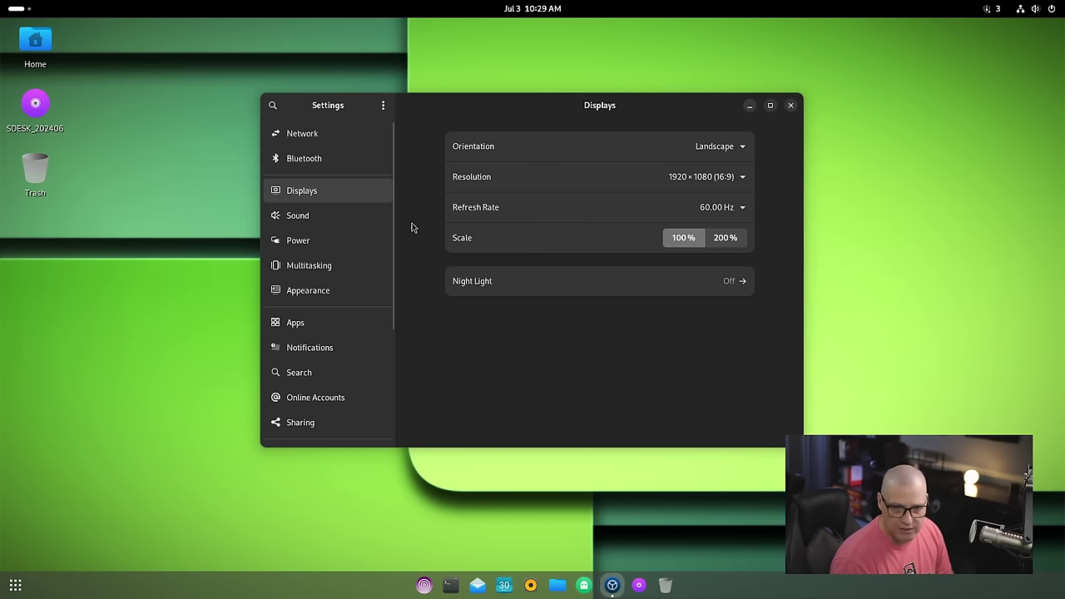
pyautogui.click(320, 291)
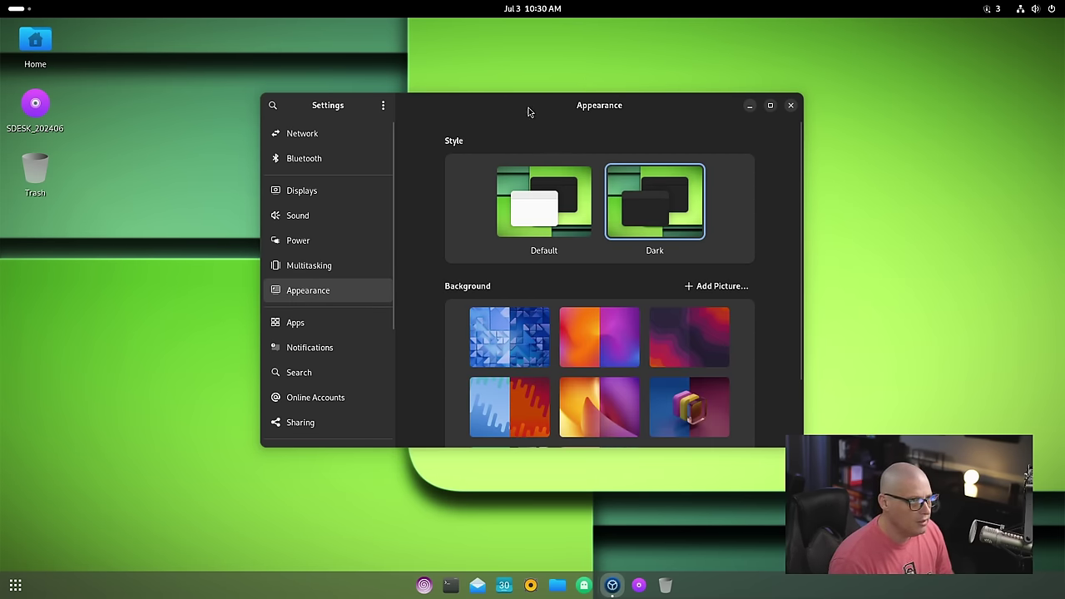
# Step: Try the dark ring and colourful spheres wallpapers as the desktop background
pyautogui.moveTo(607, 92); pyautogui.dragTo(694, 88)
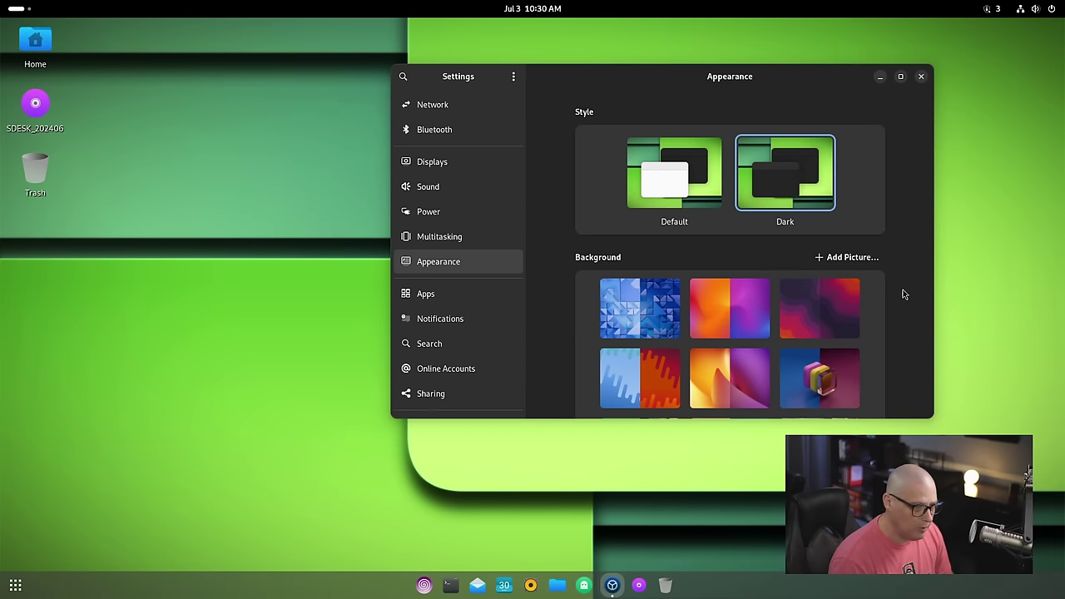
pyautogui.scroll(-3, 714, 340)
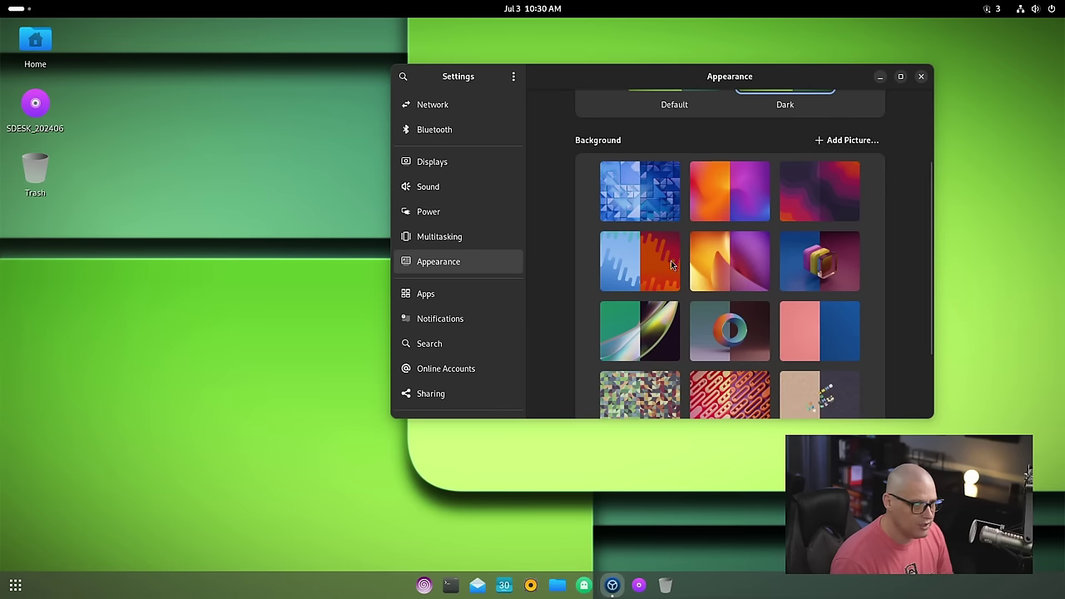
pyautogui.scroll(-3, 872, 299)
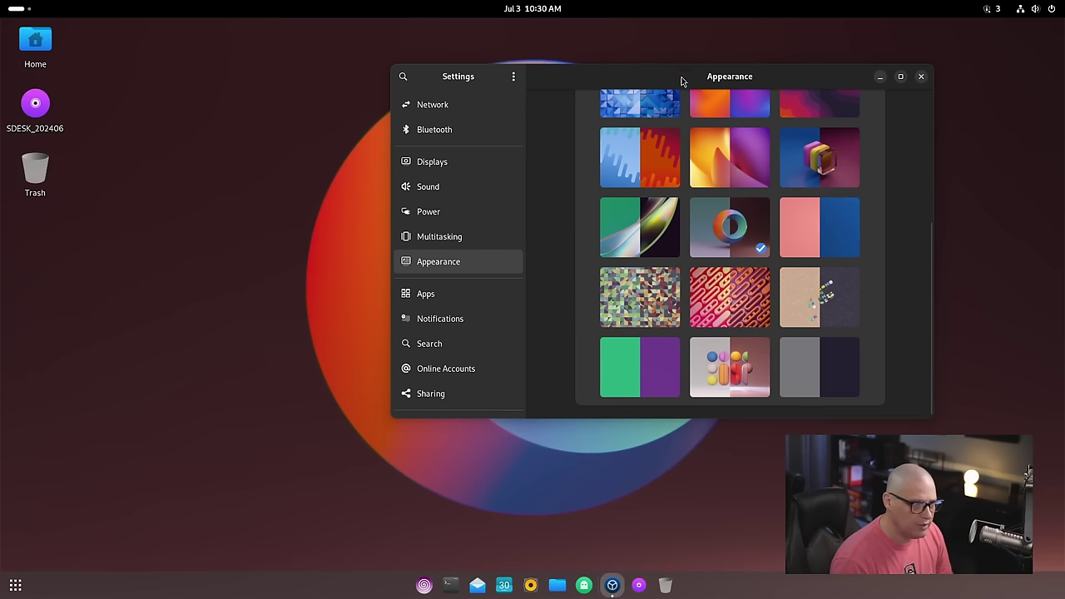
pyautogui.moveTo(650, 79)
pyautogui.mouseDown()
pyautogui.moveTo(990, 91)
pyautogui.moveTo(799, 106)
pyautogui.moveTo(464, 166)
pyautogui.moveTo(710, 116)
pyautogui.moveTo(1007, 111)
pyautogui.moveTo(330, 126)
pyautogui.moveTo(652, 97)
pyautogui.mouseUp()
pyautogui.click(812, 407)
# Step: Apply the green-and-dark swoosh wallpaper
pyautogui.scroll(3, 792, 394)
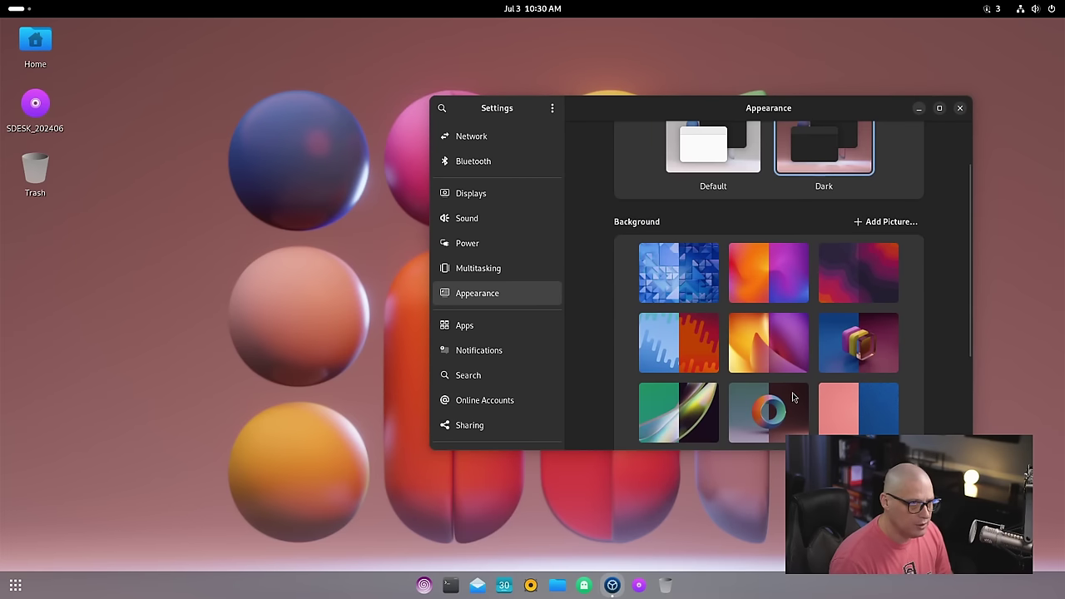
pyautogui.scroll(-2, 815, 364)
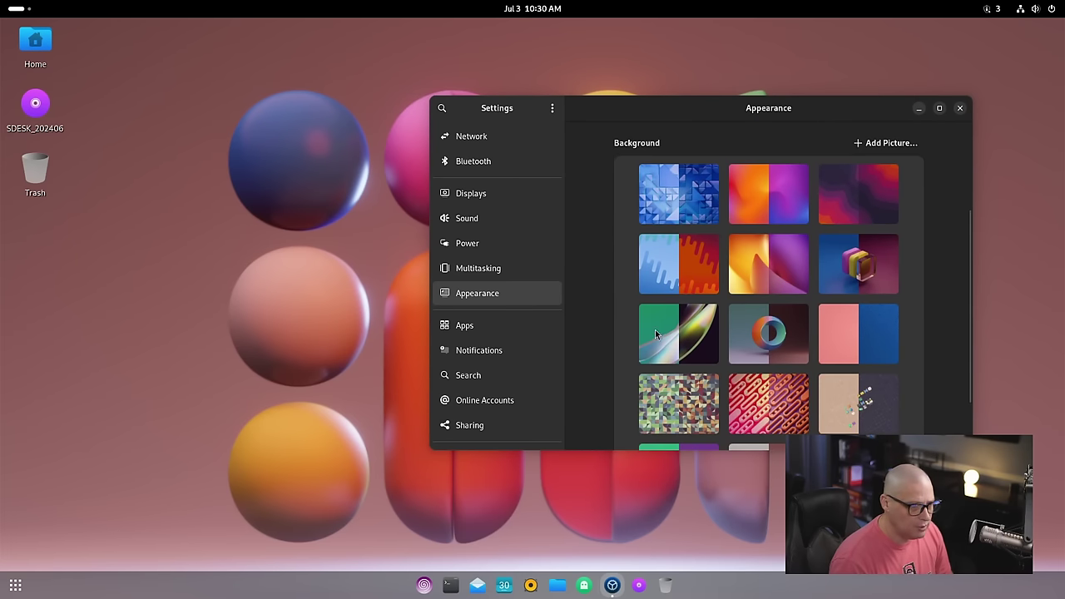
pyautogui.click(655, 334)
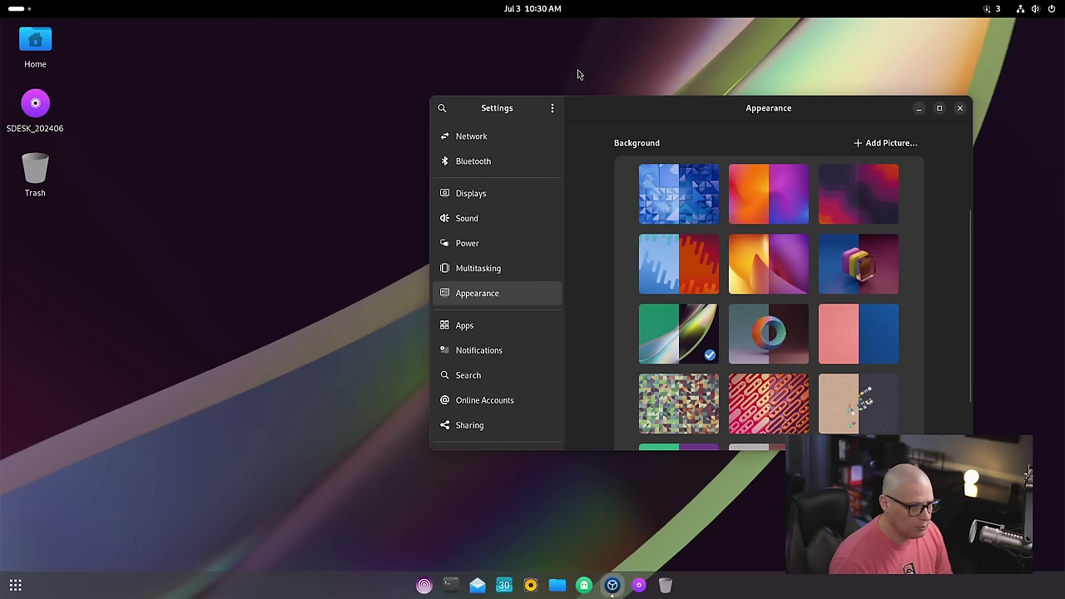
pyautogui.moveTo(580, 116); pyautogui.dragTo(403, 123)
pyautogui.moveTo(702, 353); pyautogui.dragTo(558, 347)
pyautogui.scroll(-2, 558, 346)
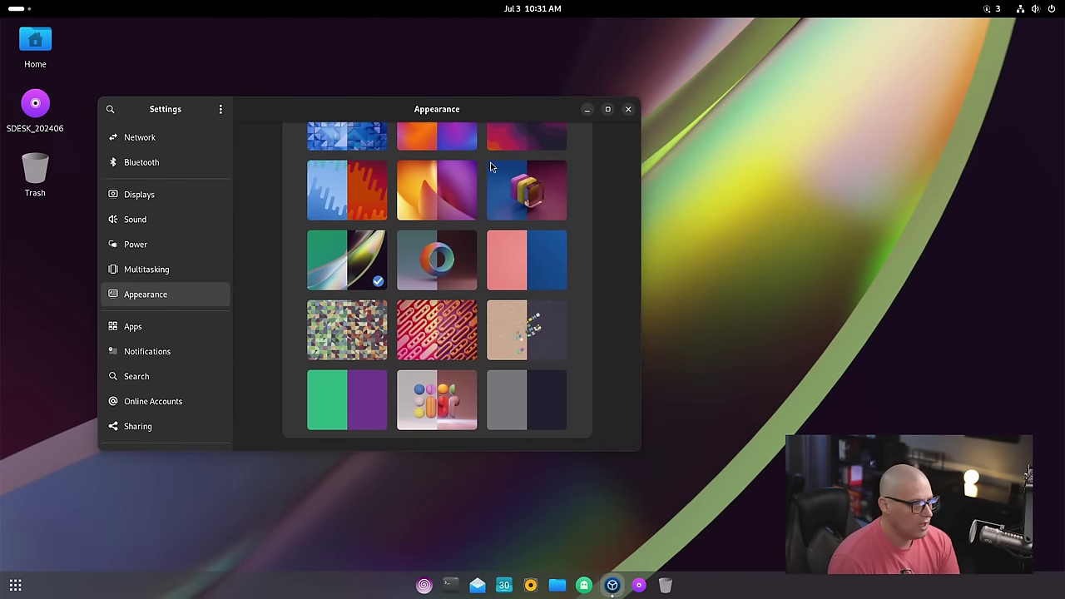
pyautogui.scroll(5, 558, 347)
pyautogui.scroll(-5, 558, 347)
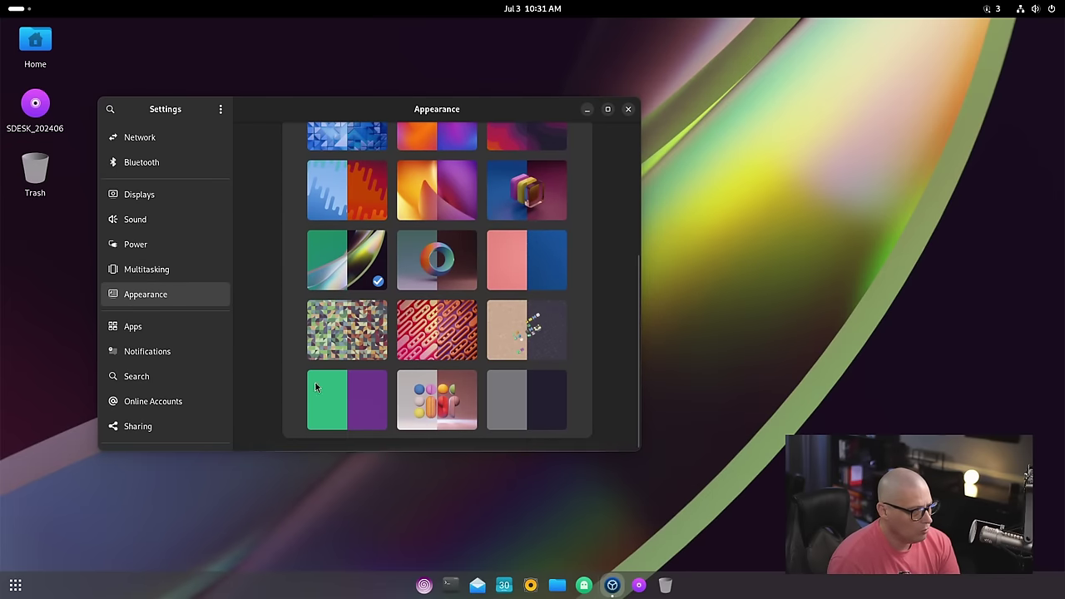
pyautogui.scroll(5, 587, 383)
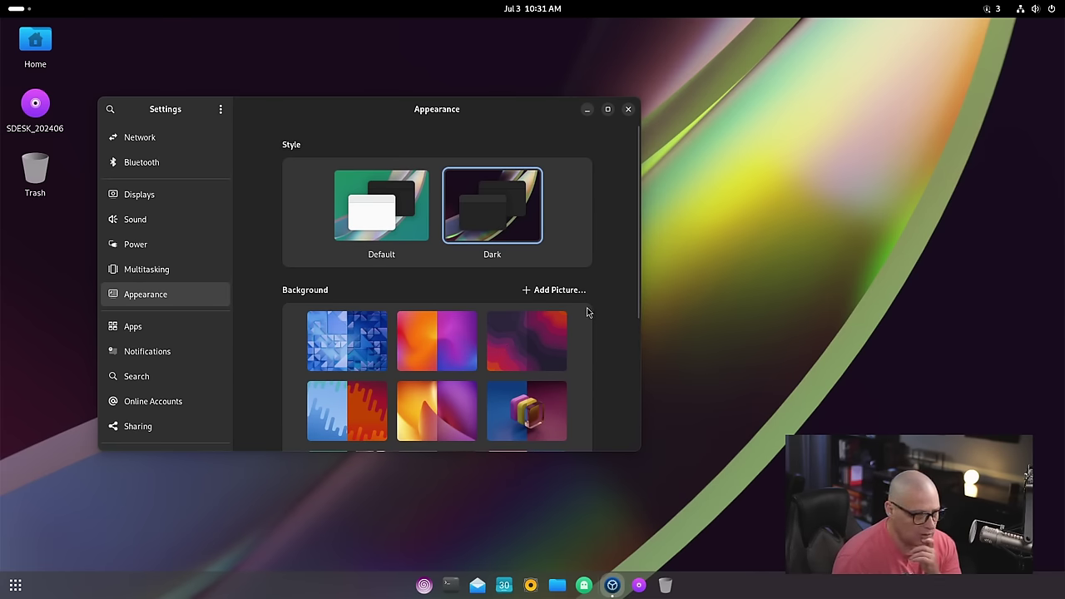
# Step: Open the Add Picture… chooser and go up to the home folder
pyautogui.click(557, 291)
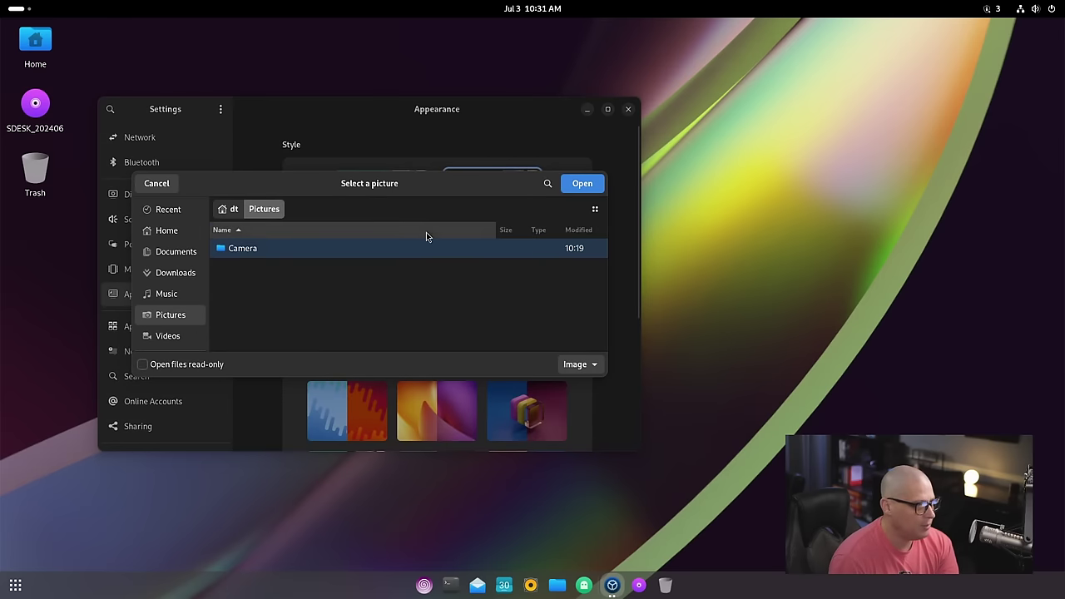
pyautogui.moveTo(437, 183); pyautogui.dragTo(488, 171)
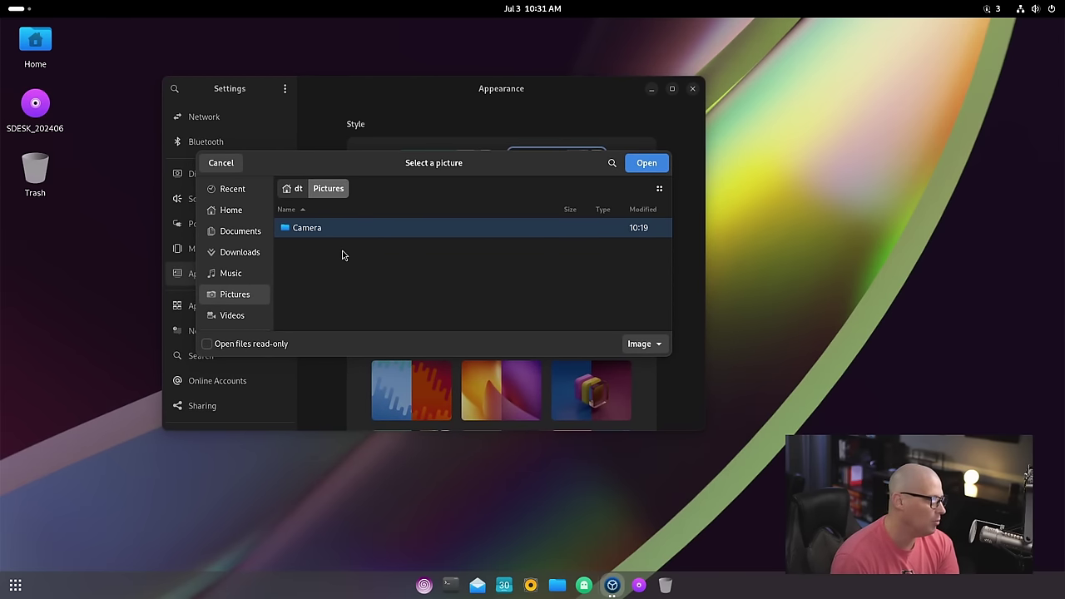
pyautogui.click(291, 188)
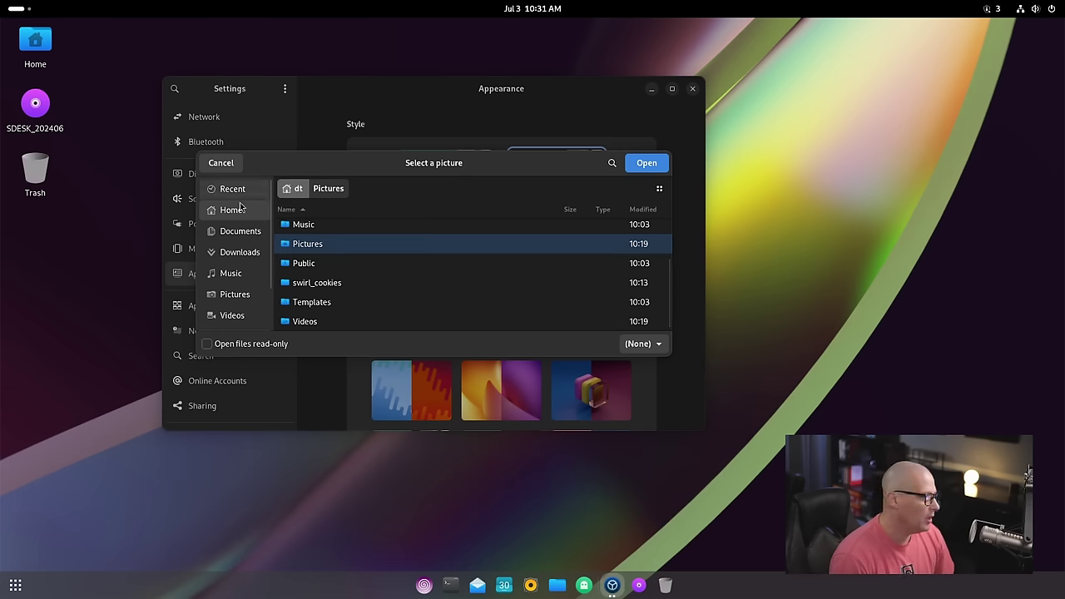
pyautogui.scroll(-1, 245, 287)
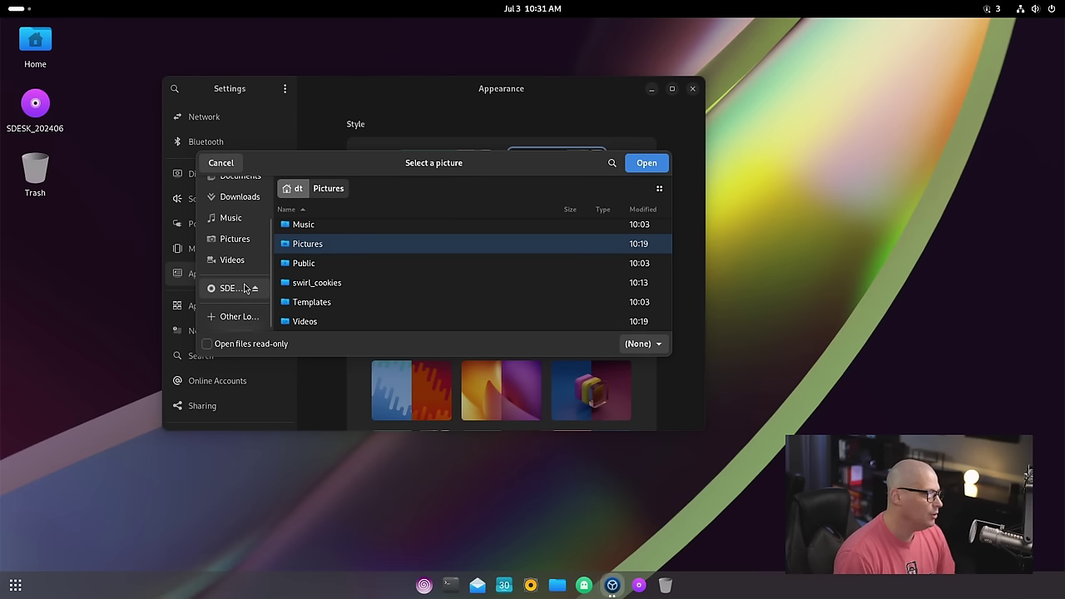
pyautogui.scroll(2, 245, 288)
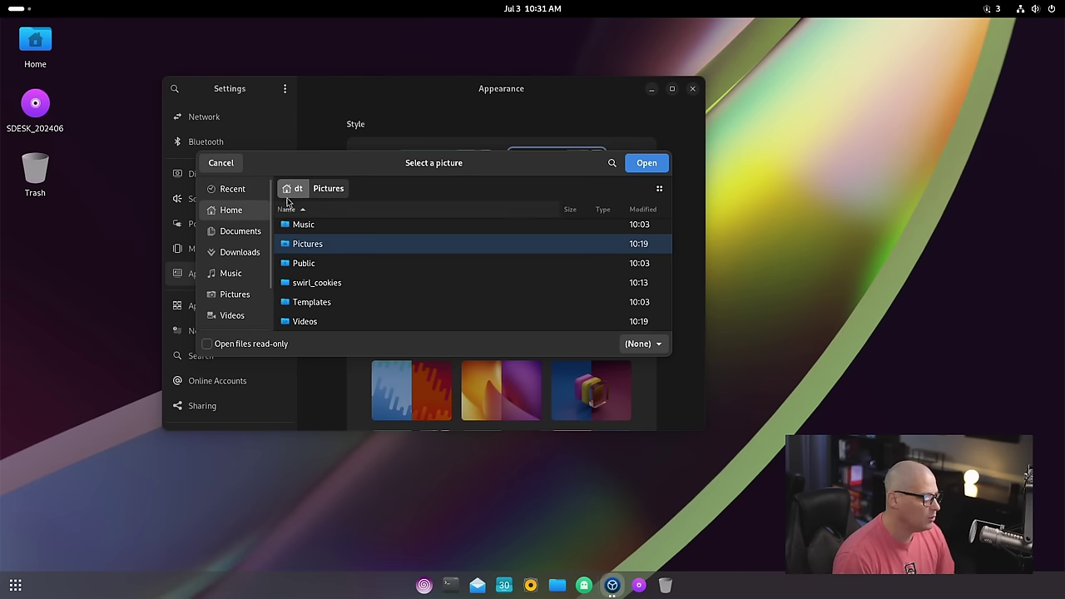
# Step: Search the picture chooser and sort the file list by name in reverse
pyautogui.hotkey('ctrl', 'f')
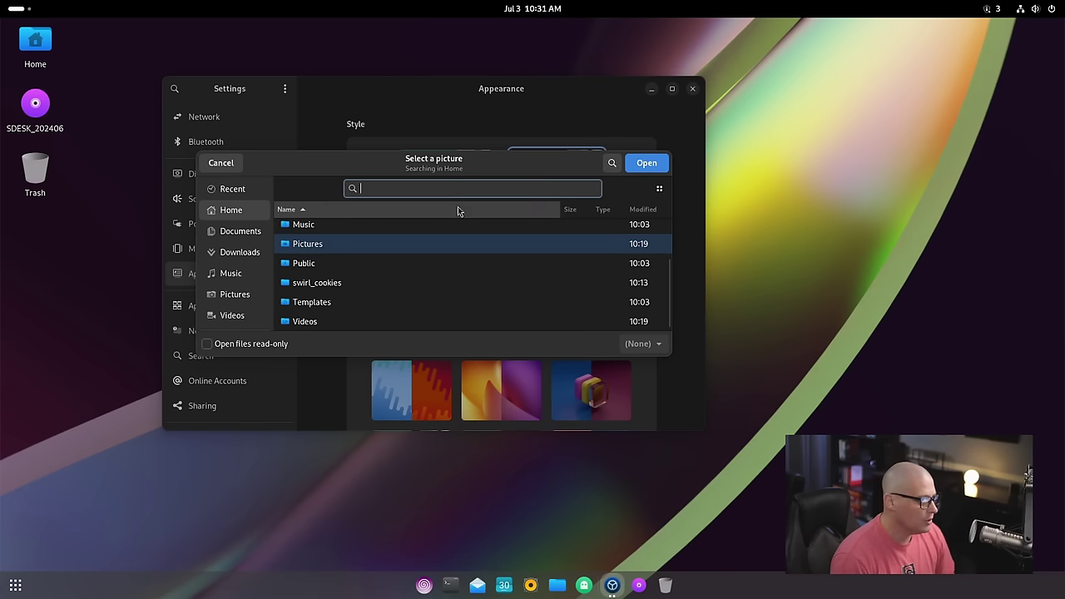
pyautogui.click(286, 208)
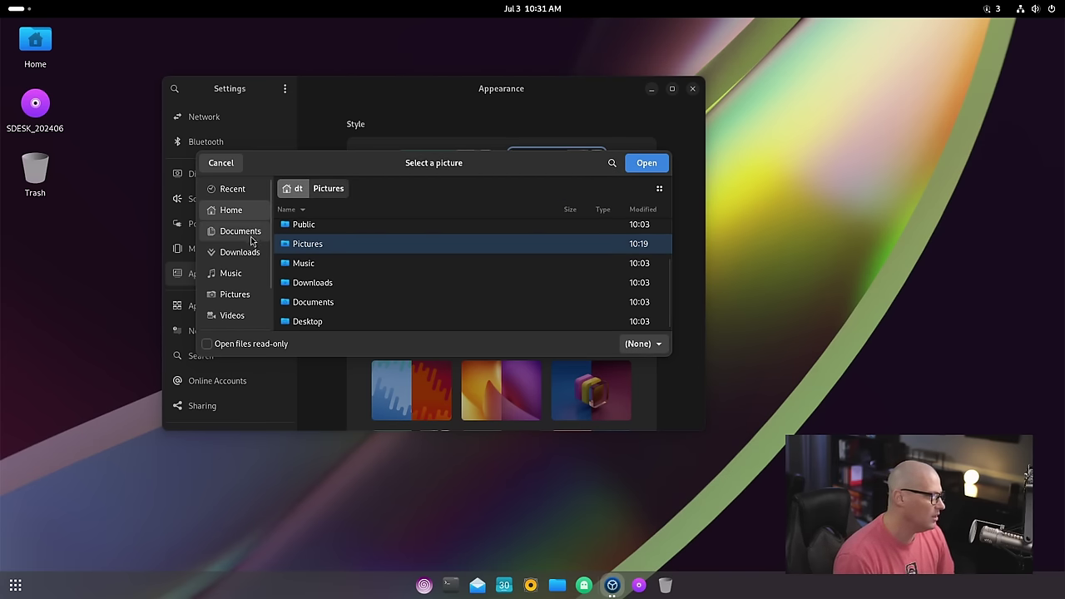
pyautogui.scroll(-2, 208, 286)
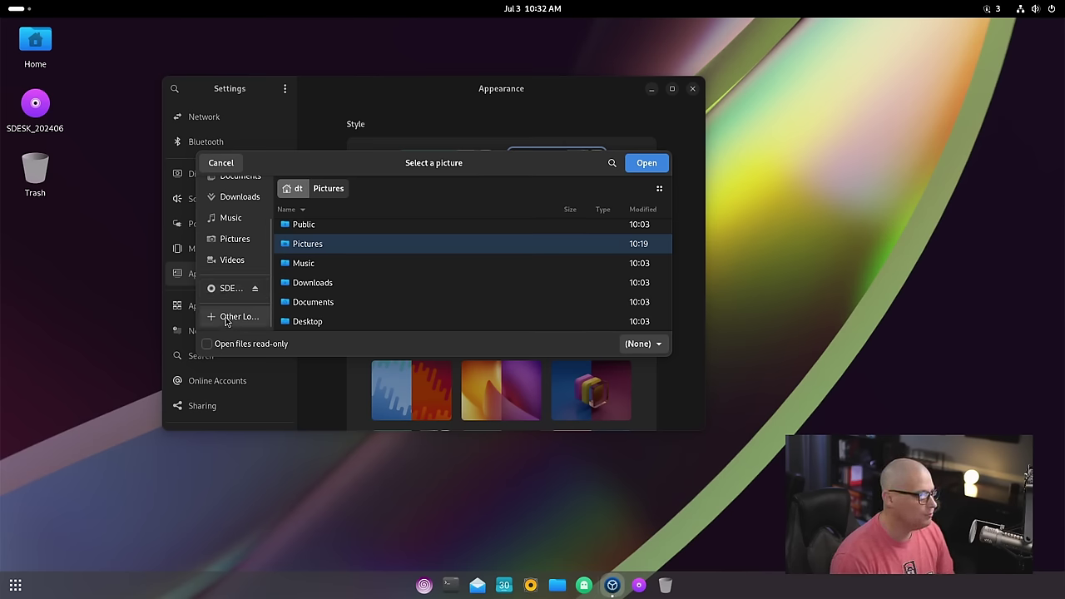
pyautogui.click(613, 164)
pyautogui.press('Return')
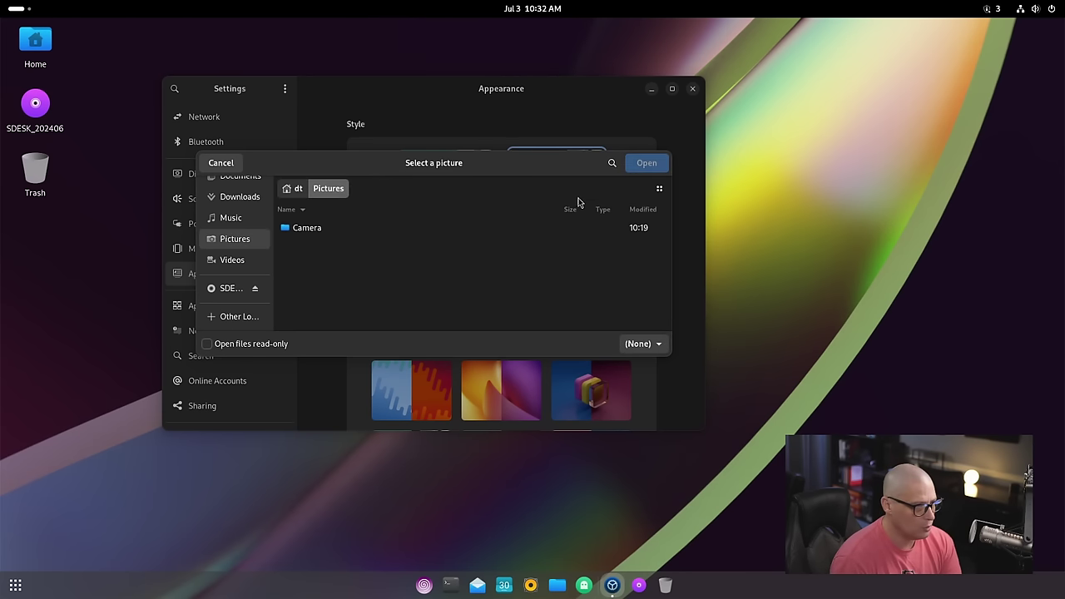
pyautogui.click(296, 192)
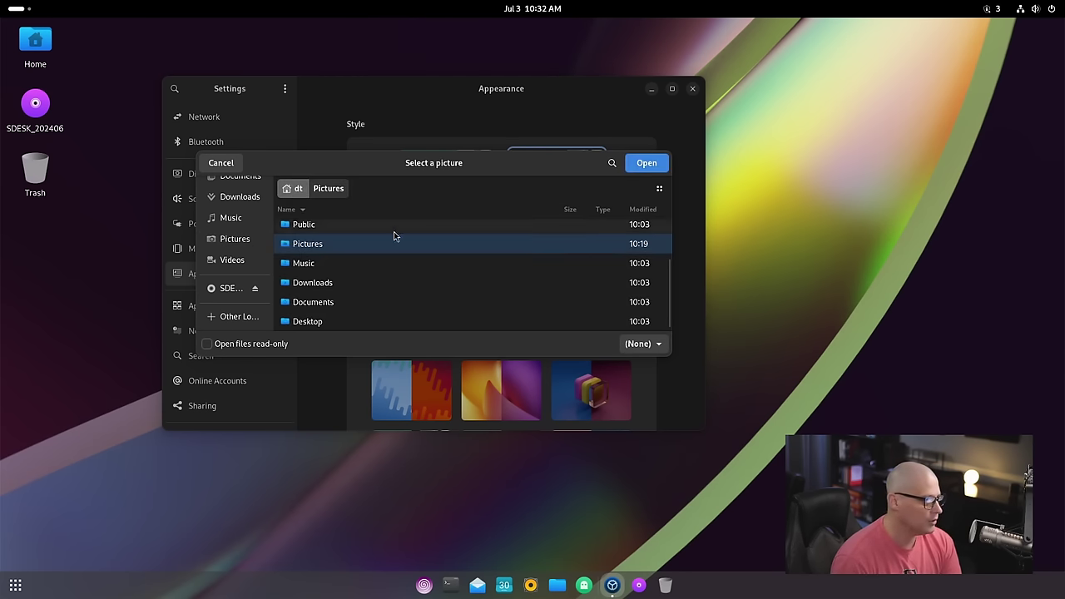
pyautogui.scroll(2, 241, 216)
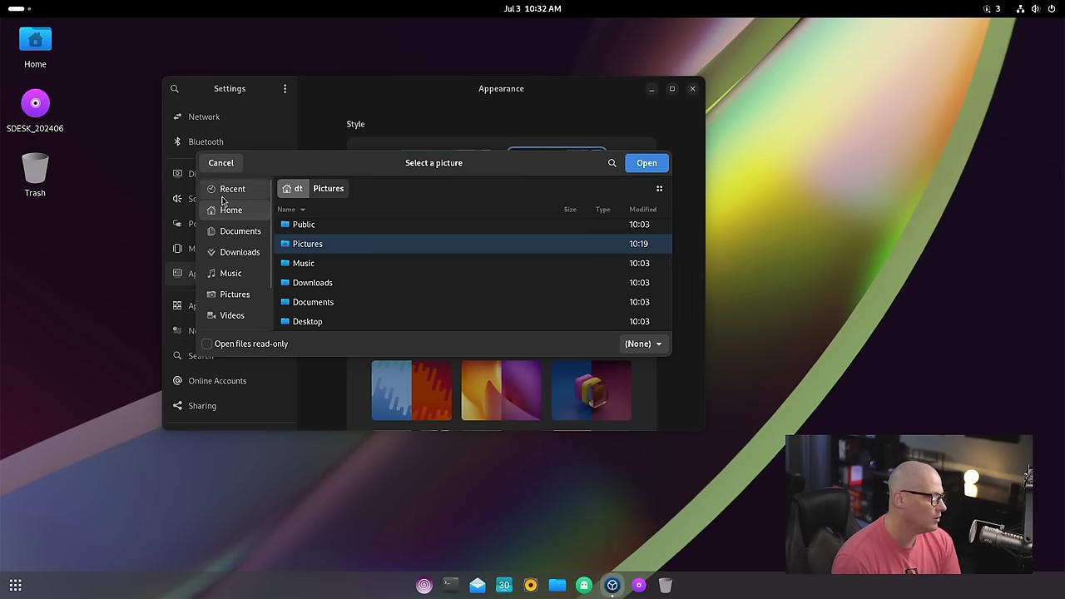
# Step: Browse Recent, Home, Documents and Videos, checking the file type filter along the way
pyautogui.click(230, 197)
pyautogui.click(231, 212)
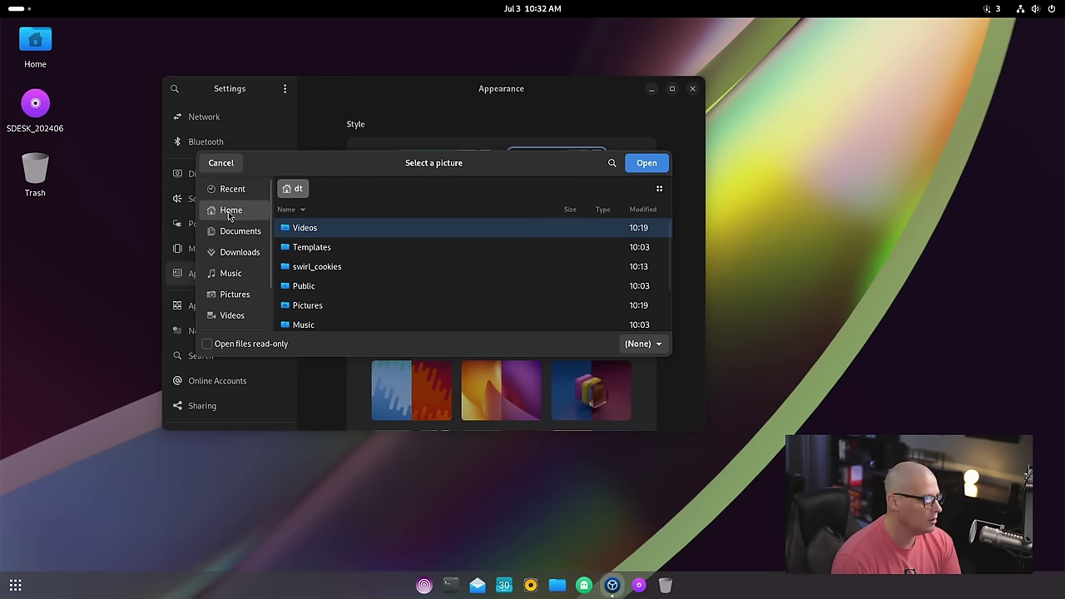
pyautogui.click(238, 233)
pyautogui.scroll(-2, 241, 299)
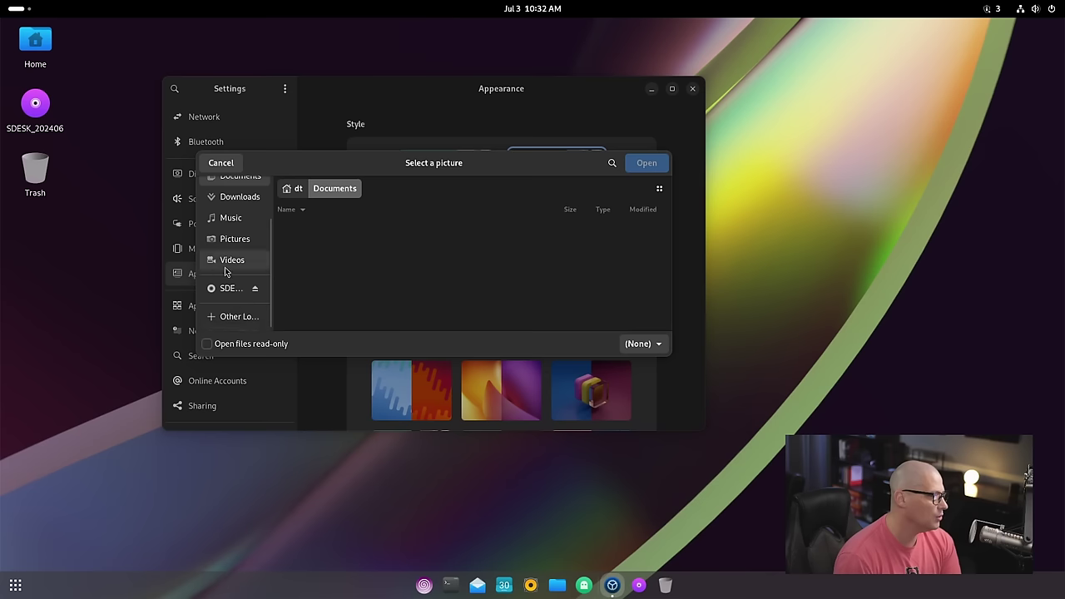
pyautogui.click(224, 264)
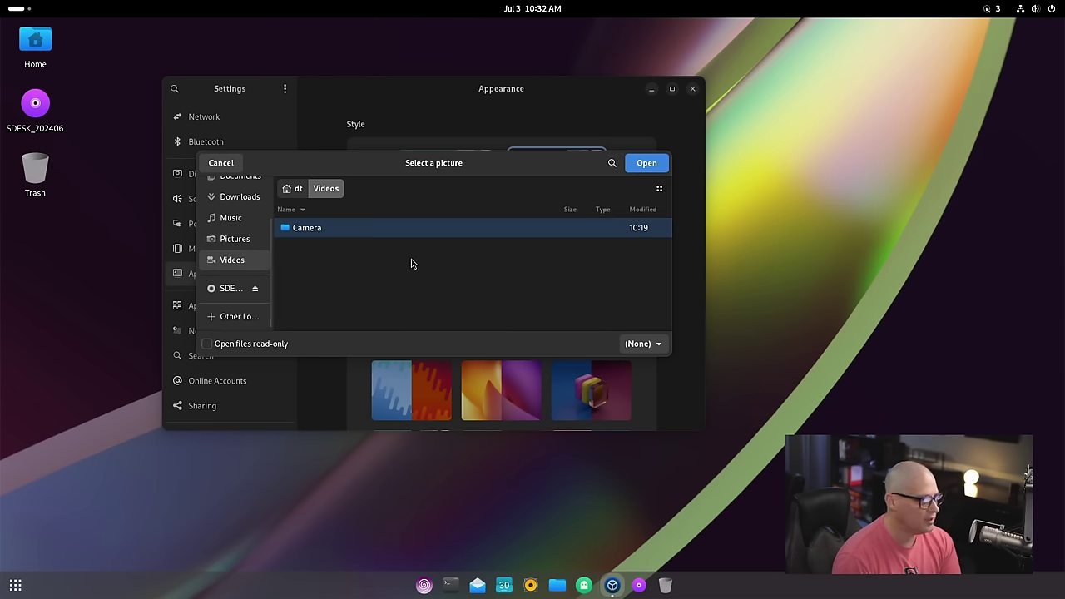
pyautogui.click(297, 191)
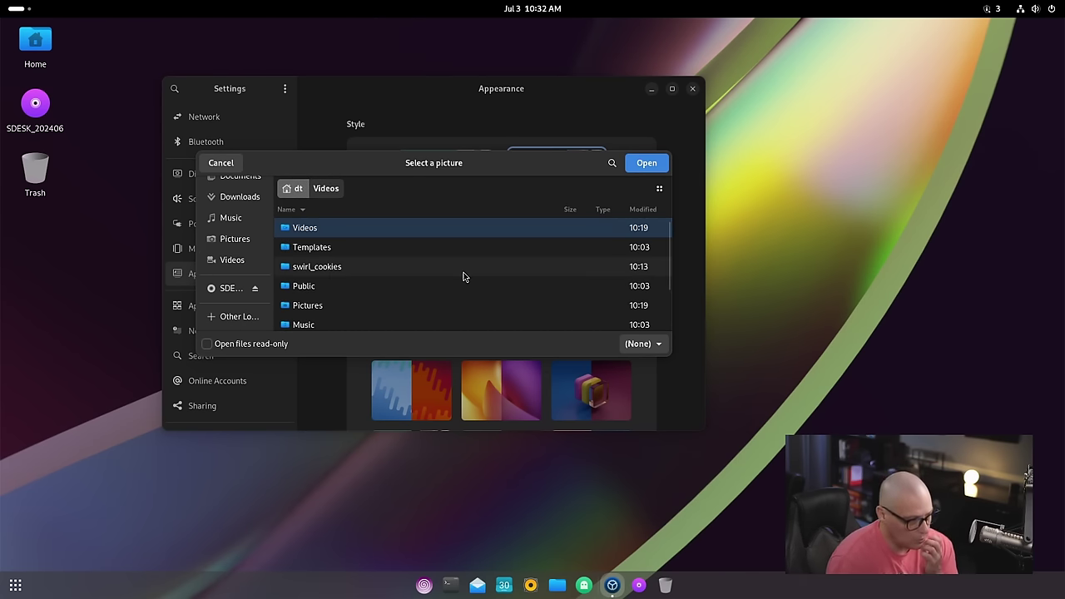
pyautogui.click(642, 344)
pyautogui.click(629, 316)
pyautogui.moveTo(491, 166); pyautogui.dragTo(608, 167)
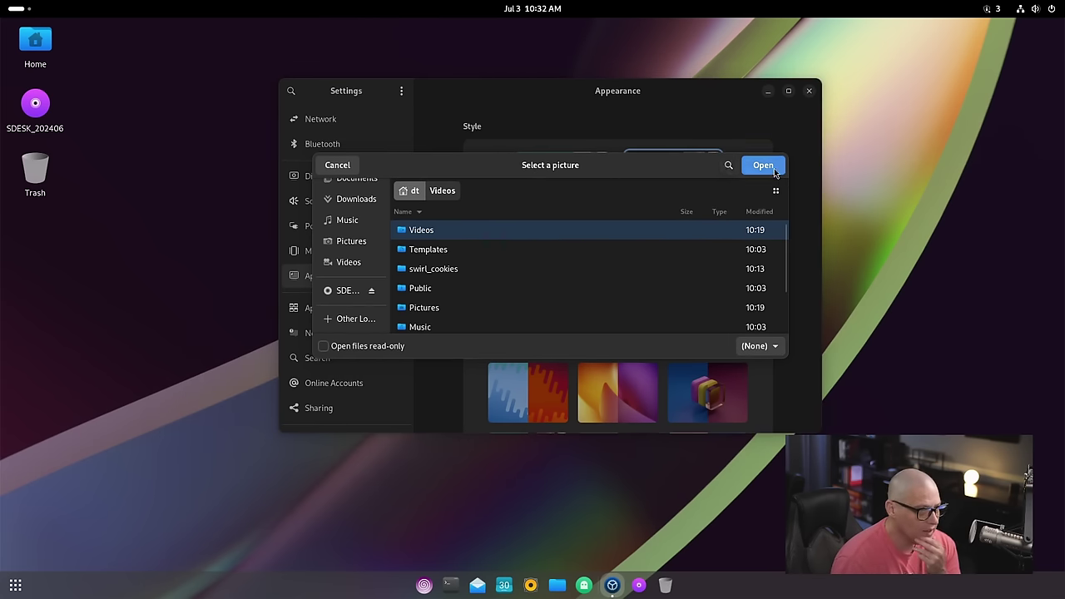
pyautogui.click(763, 165)
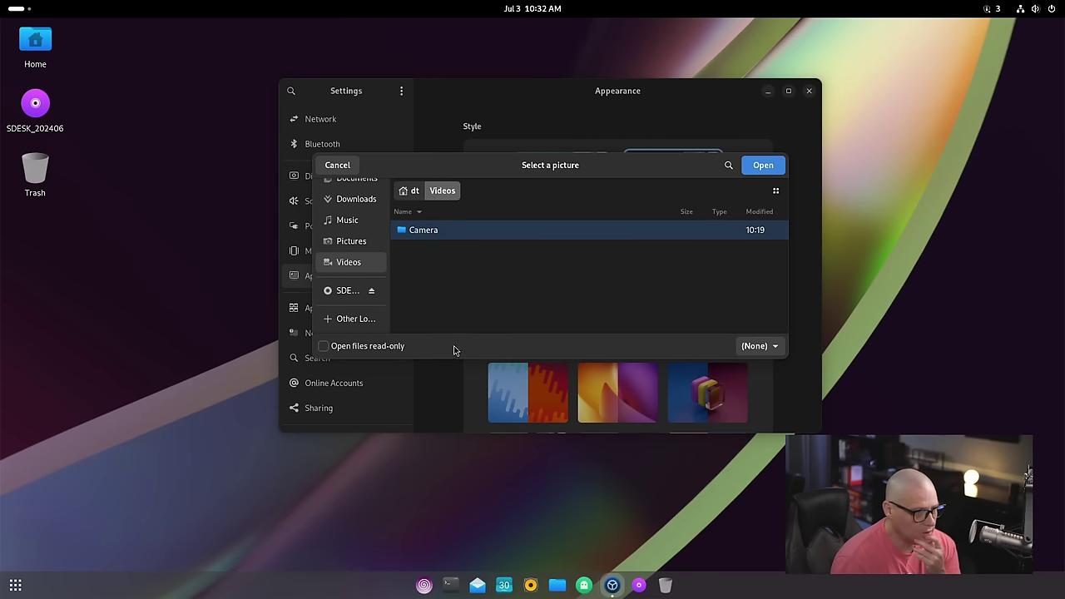
# Step: Cancel the picture chooser and switch to the Default light style
pyautogui.click(337, 165)
pyautogui.scroll(-5, 687, 356)
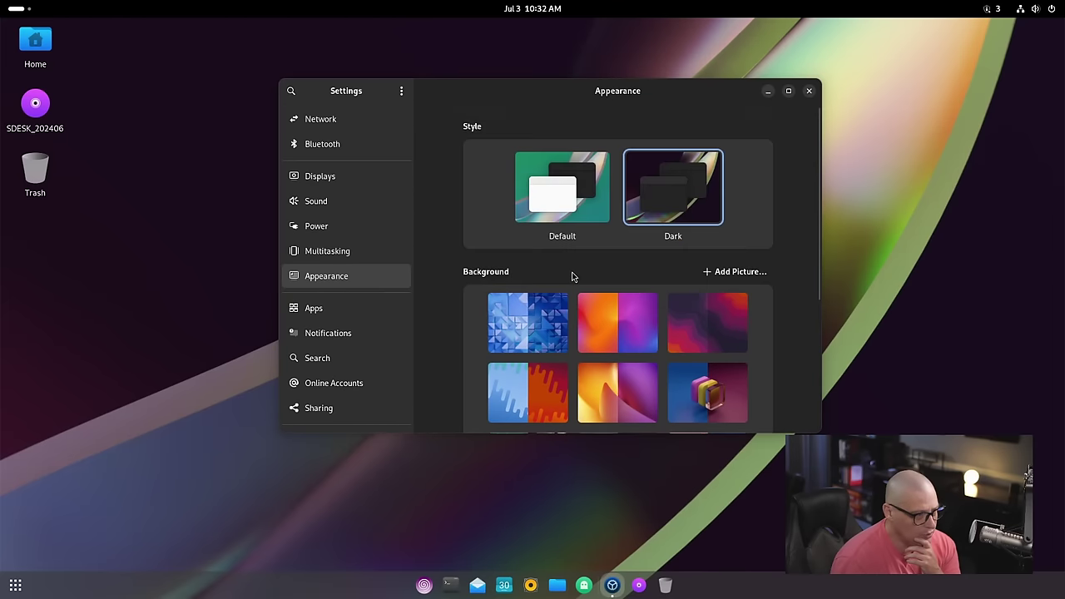
pyautogui.scroll(5, 557, 272)
pyautogui.click(562, 187)
pyautogui.moveTo(492, 97); pyautogui.dragTo(350, 97)
# Step: Apply the green-and-purple pattern wallpaper and switch back to the Dark style
pyautogui.scroll(-5, 545, 272)
pyautogui.click(426, 404)
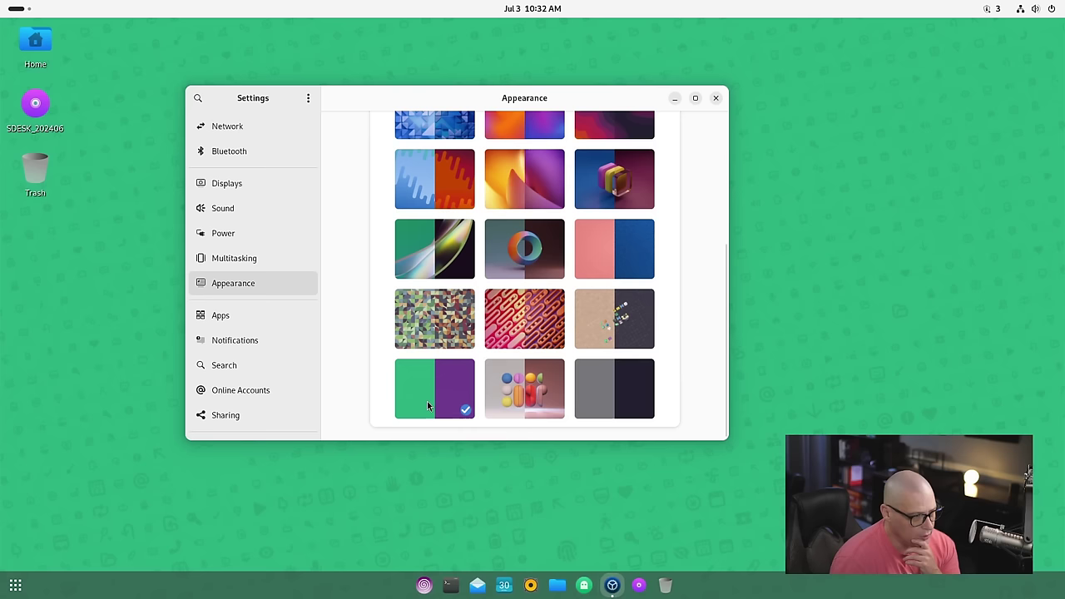
pyautogui.scroll(5, 597, 341)
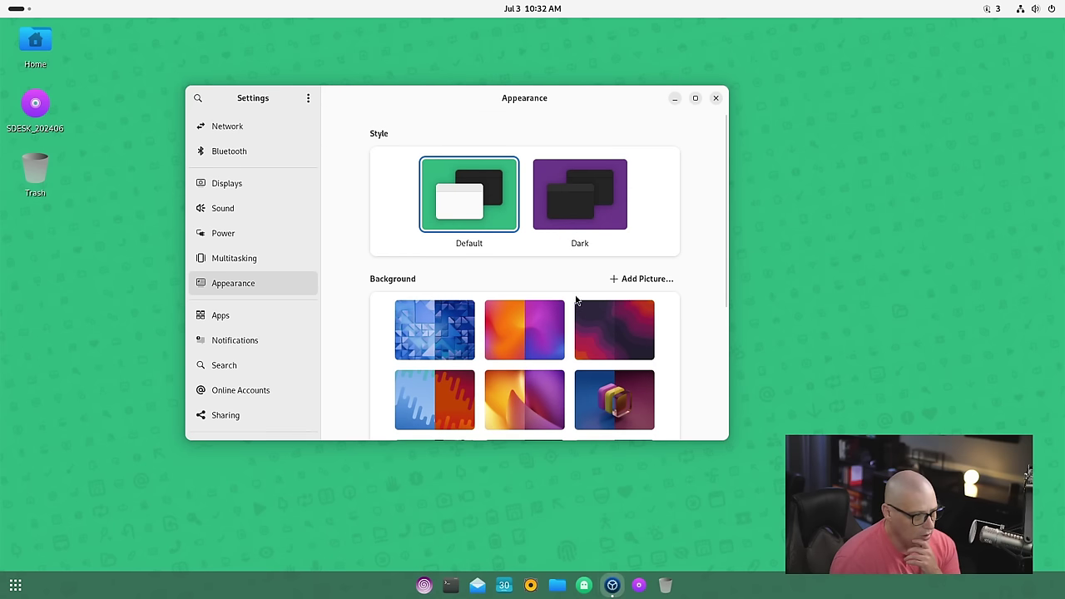
pyautogui.click(592, 243)
pyautogui.scroll(-5, 598, 255)
pyautogui.scroll(5, 613, 255)
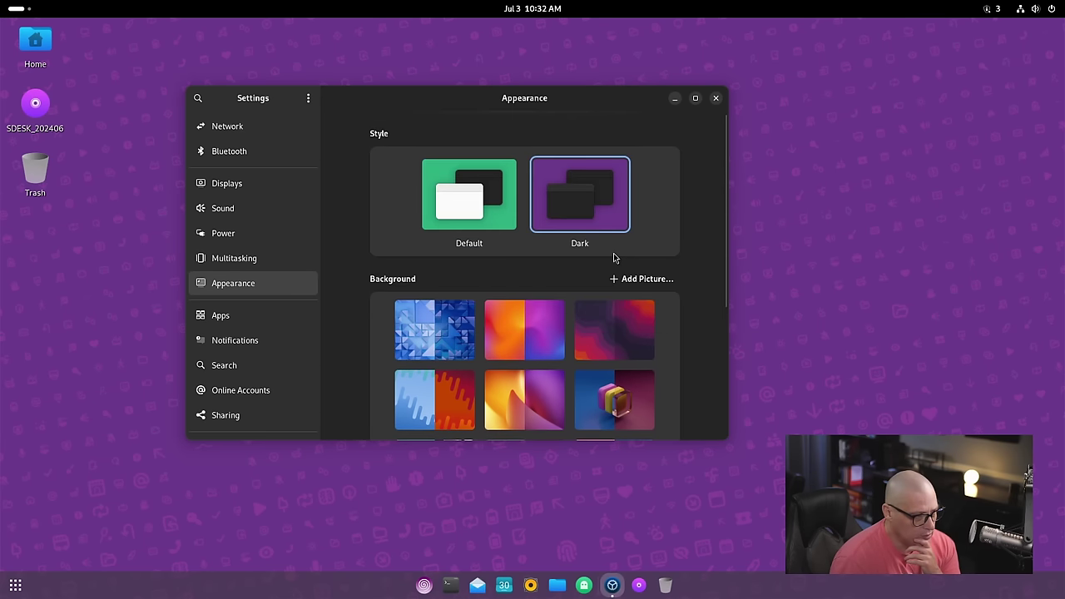
# Step: Try the cube wallpaper, reapply the green-and-purple pattern, and close Settings
pyautogui.moveTo(541, 100); pyautogui.dragTo(478, 97)
pyautogui.scroll(-5, 525, 304)
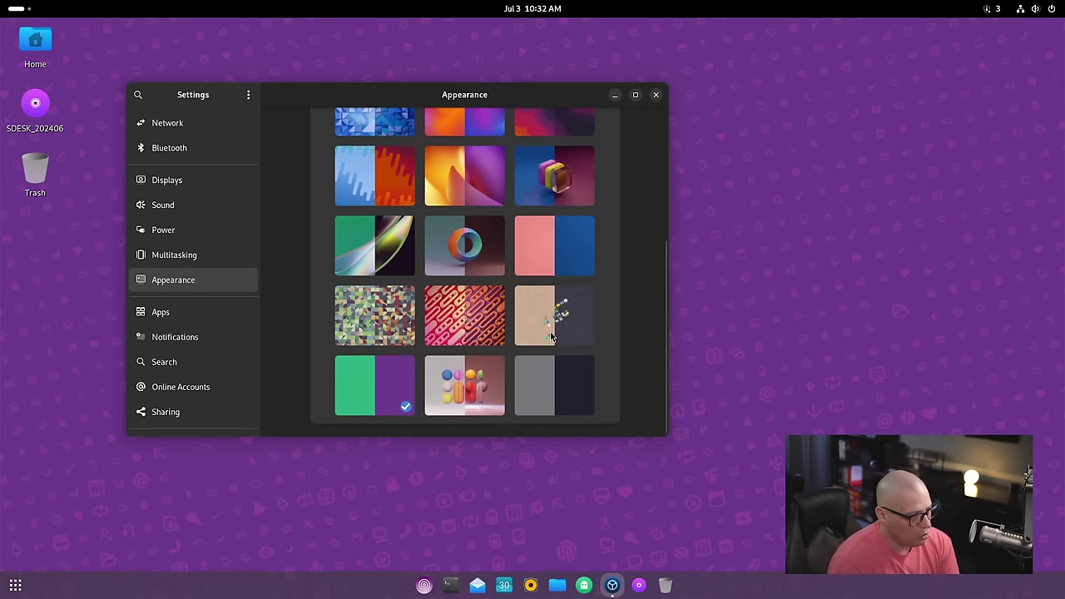
pyautogui.click(571, 202)
pyautogui.moveTo(506, 103); pyautogui.dragTo(581, 169)
pyautogui.scroll(4, 624, 309)
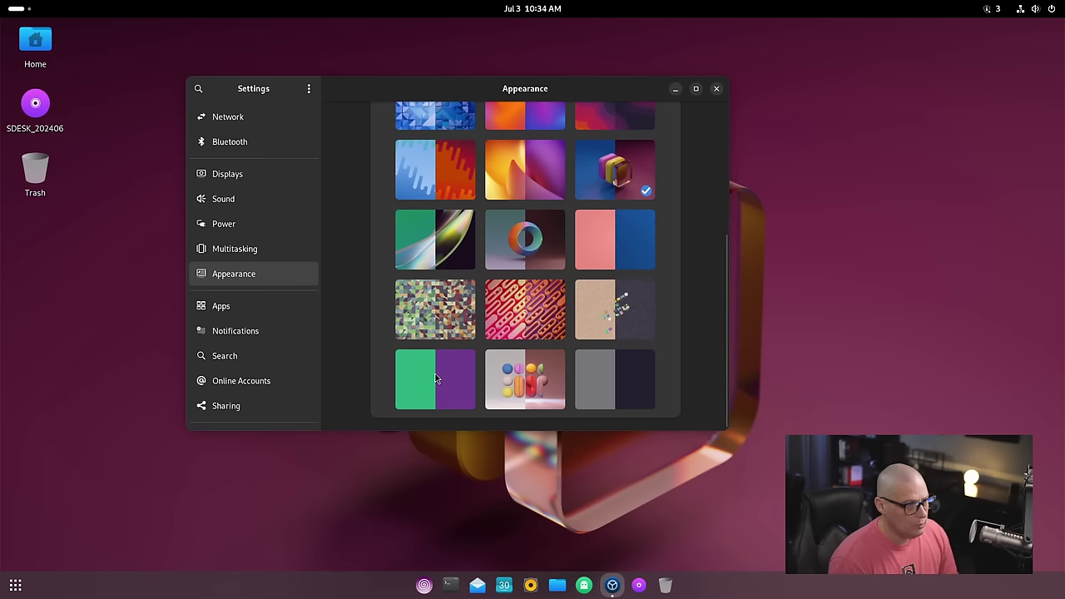
pyautogui.click(438, 376)
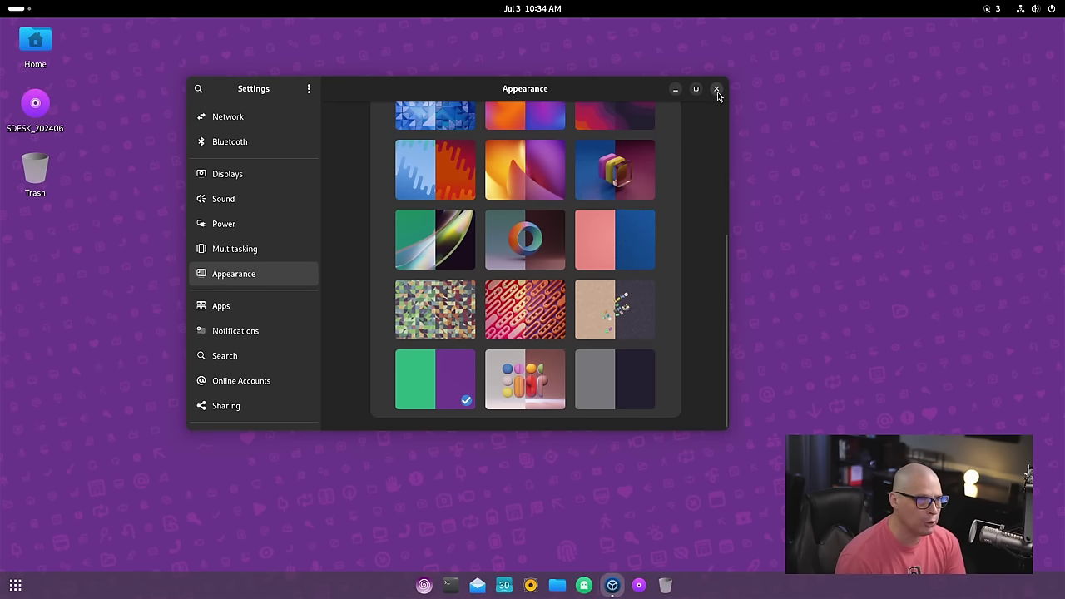
pyautogui.click(717, 89)
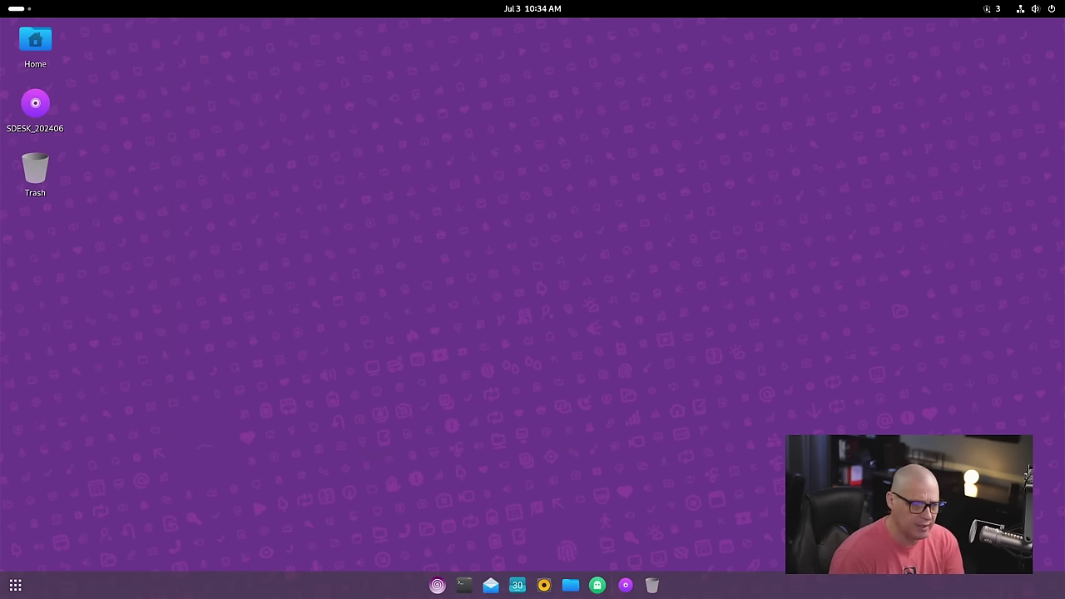